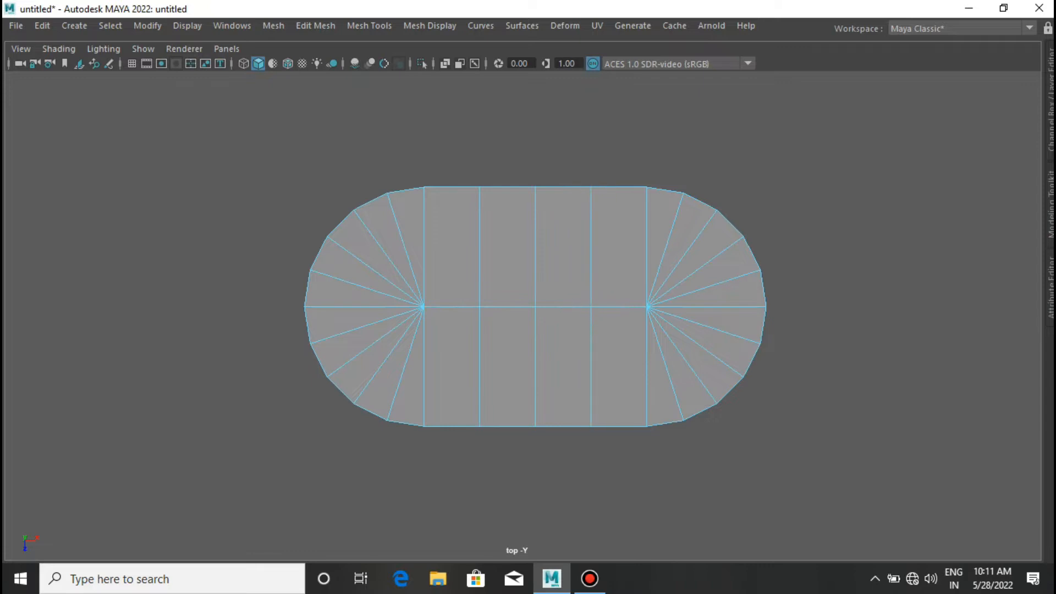
# Insert two concentric edge loops around the pill-shaped body's top face, between its outer rim and central edge.
pyautogui.keyDown('shift'); pyautogui.moveTo(531, 278); pyautogui.dragTo(447, 279, button='right'); pyautogui.keyUp('shift')
pyautogui.moveTo(451, 151); pyautogui.dragTo(450, 108, button='right')
pyautogui.moveTo(402, 241); pyautogui.dragTo(410, 256)
pyautogui.moveTo(702, 284); pyautogui.dragTo(690, 289)
pyautogui.keyDown('shift'); pyautogui.moveTo(691, 289); pyautogui.dragTo(690, 289, button='right'); pyautogui.keyUp('shift')
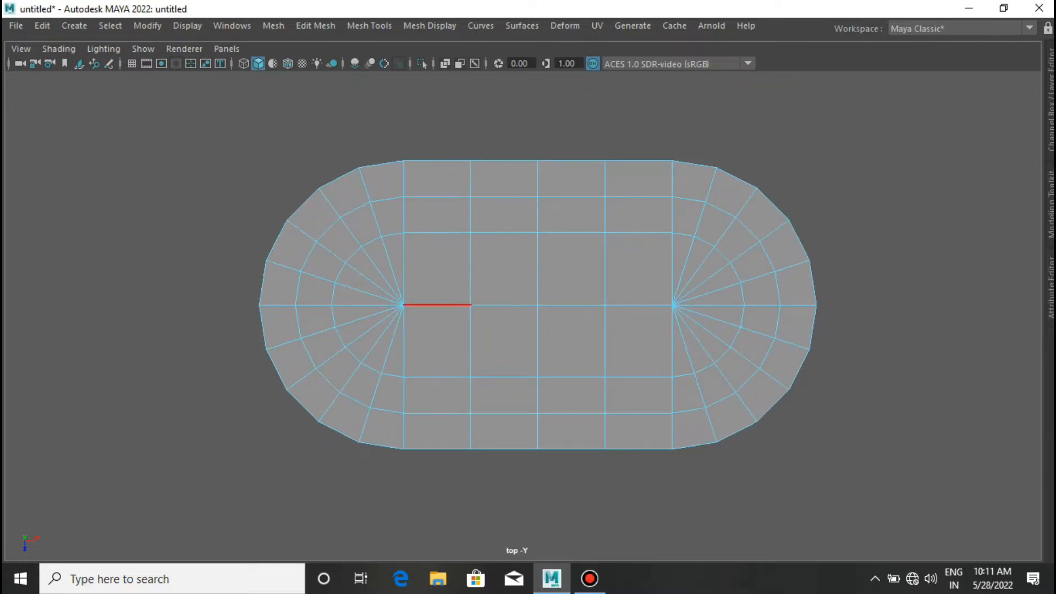
# Delete all faces of the body's lower half, below its horizontal middle edge loop, using the front view.
pyautogui.press('space')
pyautogui.moveTo(536, 302); pyautogui.dragTo(536, 253)
pyautogui.keyDown('alt'); pyautogui.moveTo(610, 275); pyautogui.dragTo(669, 300); pyautogui.keyUp('alt')
pyautogui.rightClick(669, 300)
pyautogui.scroll(3, 632, 313)
pyautogui.keyDown('ctrl'); pyautogui.middleClick(653, 313); pyautogui.keyUp('ctrl')
pyautogui.keyDown('alt'); pyautogui.moveTo(653, 396); pyautogui.dragTo(642, 418); pyautogui.keyUp('alt')
pyautogui.press('space')
pyautogui.rightClick(541, 328)
pyautogui.moveTo(541, 328); pyautogui.dragTo(541, 357, button='right')
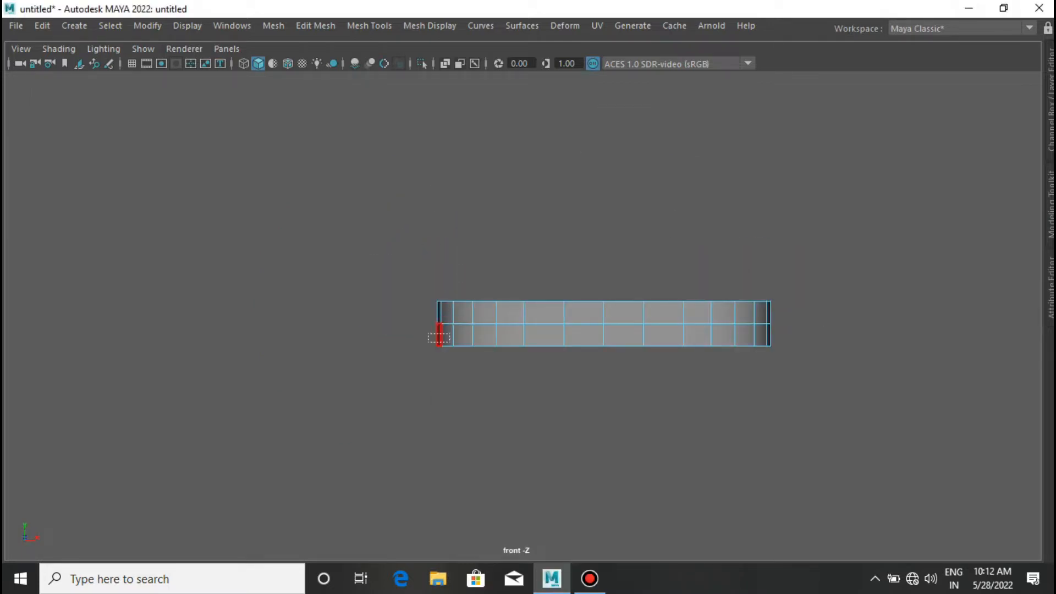
pyautogui.moveTo(438, 335); pyautogui.dragTo(776, 344)
pyautogui.press('Delete')
# Mirror the remaining upper half of the body vertically to rebuild the lower half.
pyautogui.moveTo(692, 321); pyautogui.dragTo(670, 343, button='right')
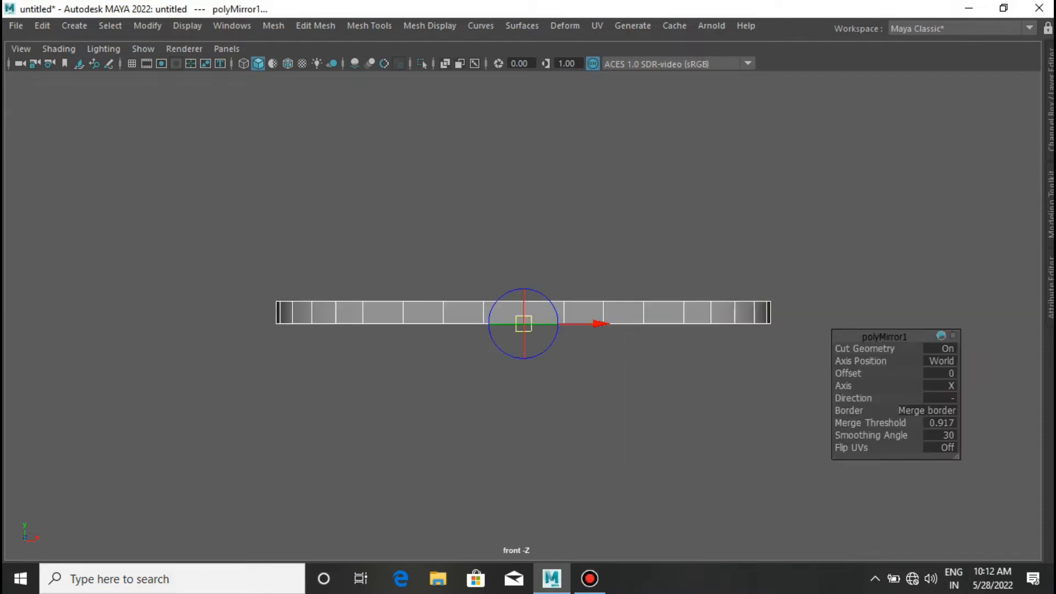
pyautogui.click(946, 385)
pyautogui.click(959, 411)
pyautogui.press('q')
pyautogui.scroll(2, 746, 352)
# Delete the faces of the body's left half, up to its centre edge loop.
pyautogui.press('space')
pyautogui.moveTo(745, 352)
pyautogui.mouseDown()
pyautogui.moveTo(746, 308)
pyautogui.moveTo(726, 277)
pyautogui.moveTo(787, 314)
pyautogui.mouseUp()
pyautogui.moveTo(332, 148); pyautogui.dragTo(332, 189, button='right')
pyautogui.moveTo(476, 447); pyautogui.dragTo(528, 448)
pyautogui.press('Delete')
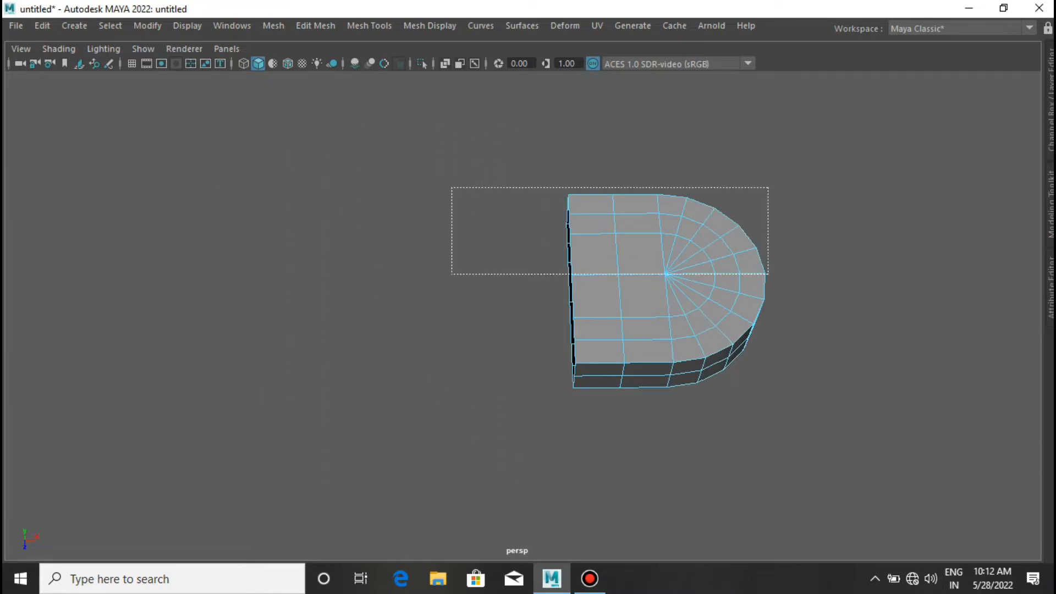
# Delete the faces of the remaining body's rear half, behind the central lengthwise edge.
pyautogui.moveTo(451, 275); pyautogui.dragTo(555, 275)
pyautogui.press('space')
pyautogui.moveTo(799, 319); pyautogui.dragTo(750, 284)
pyautogui.press('Delete')
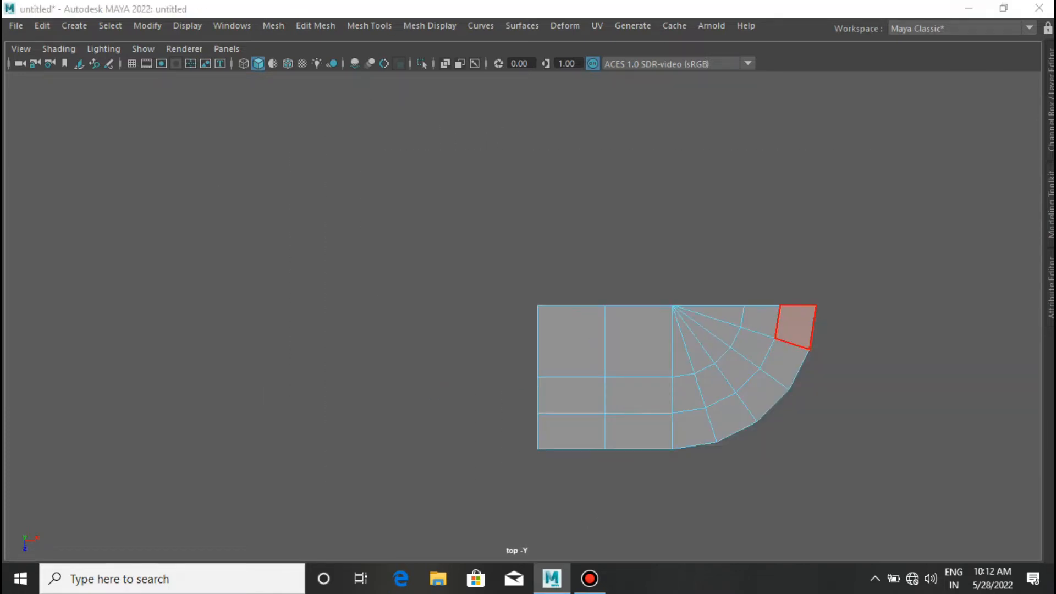
# Bevel the quarter body's upper and lower outer rim edges with a fraction of about 0.14 and multiple segments.
pyautogui.press('space')
pyautogui.moveTo(798, 325); pyautogui.dragTo(798, 286)
pyautogui.keyDown('alt'); pyautogui.moveTo(709, 346); pyautogui.dragTo(704, 267); pyautogui.keyUp('alt')
pyautogui.scroll(1, 702, 266)
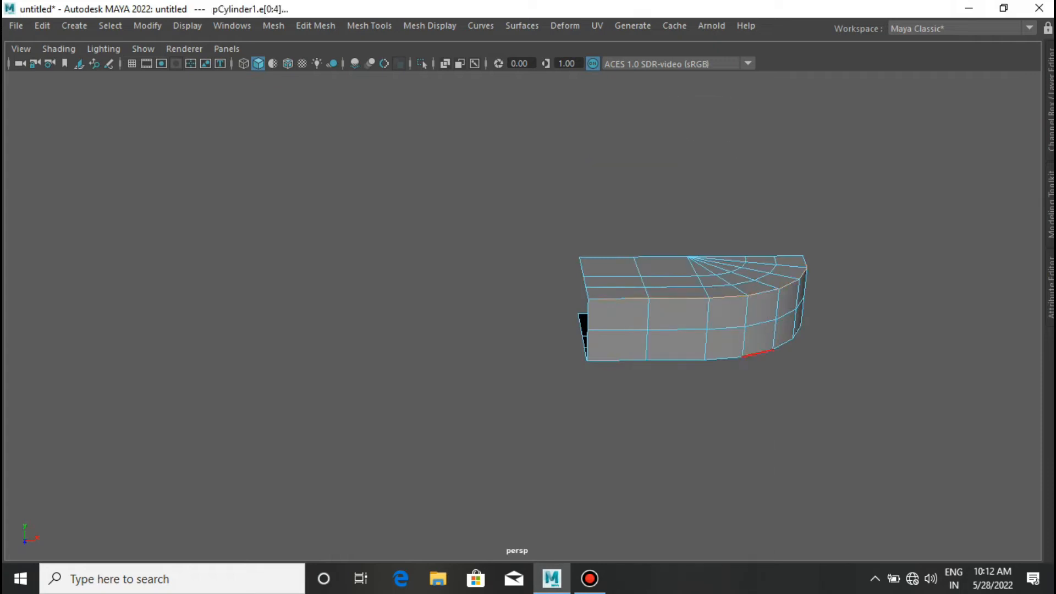
pyautogui.hotkey('ctrl', 'b')
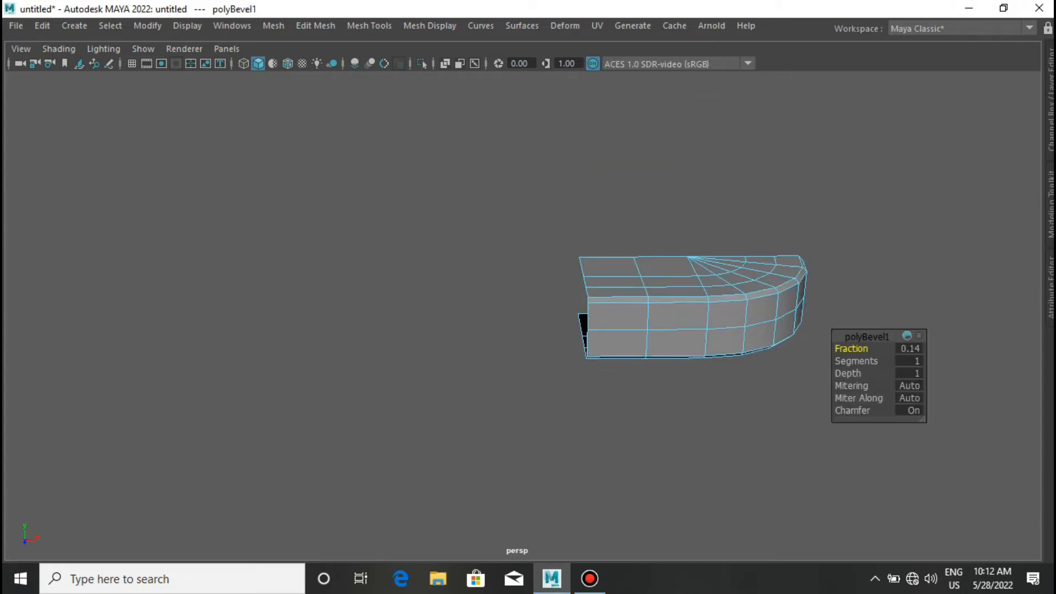
pyautogui.press('q')
# Inset the side faces of the two middle columns on the rounded corner by extruding them with an offset of 0.04.
pyautogui.keyDown('alt'); pyautogui.moveTo(834, 406); pyautogui.dragTo(806, 435); pyautogui.keyUp('alt')
pyautogui.press('space')
pyautogui.keyDown('alt'); pyautogui.moveTo(756, 342); pyautogui.dragTo(584, 351, button='middle'); pyautogui.keyUp('alt')
pyautogui.scroll(1, 584, 351)
pyautogui.moveTo(679, 325); pyautogui.dragTo(679, 195, button='right')
pyautogui.moveTo(662, 324); pyautogui.dragTo(686, 363)
pyautogui.press('space')
pyautogui.moveTo(686, 362); pyautogui.dragTo(686, 310)
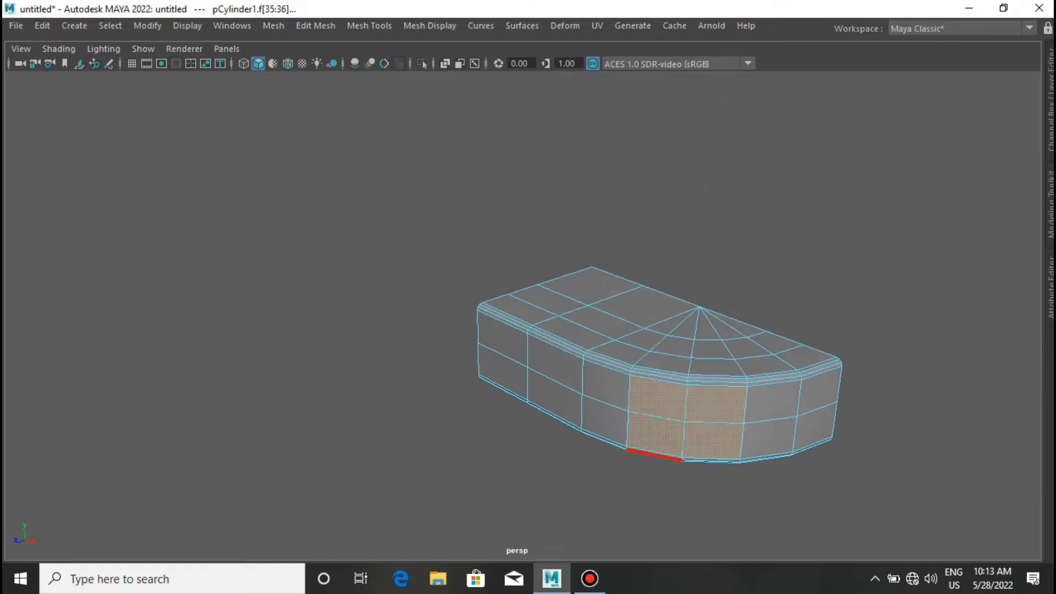
pyautogui.keyDown('alt'); pyautogui.moveTo(694, 453); pyautogui.dragTo(633, 349, button='middle'); pyautogui.keyUp('alt')
pyautogui.hotkey('ctrl', 'e')
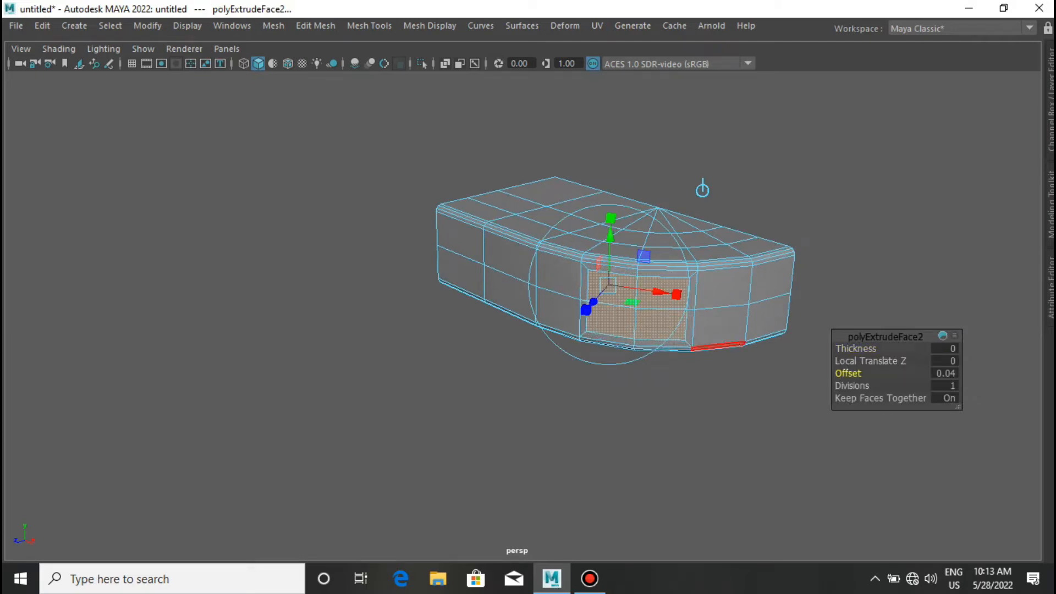
# Try to circularize the inset corner faces with a radial offset of -0.08.
pyautogui.press('q')
pyautogui.keyDown('shift'); pyautogui.moveTo(662, 295); pyautogui.dragTo(655, 335, button='right'); pyautogui.keyUp('shift')
pyautogui.keyDown('alt'); pyautogui.moveTo(715, 346); pyautogui.dragTo(737, 380); pyautogui.keyUp('alt')
pyautogui.scroll(4, 737, 380)
pyautogui.keyDown('alt'); pyautogui.moveTo(768, 321); pyautogui.dragTo(528, 275, button='middle'); pyautogui.keyUp('alt')
pyautogui.moveTo(862, 361); pyautogui.dragTo(828, 360)
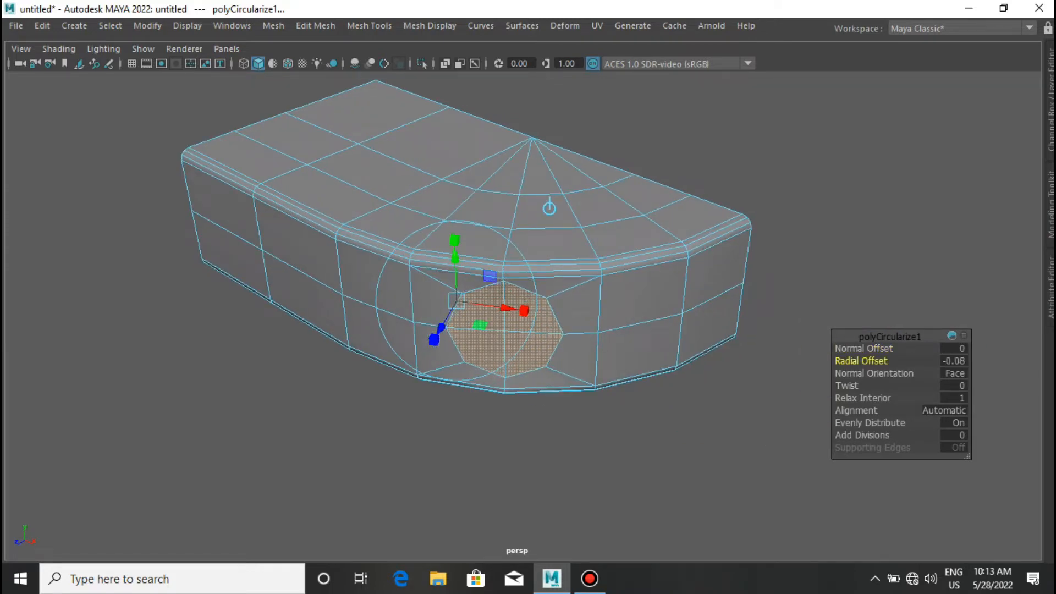
# Undo the circularize operation on the inset corner faces.
pyautogui.hotkey('ctrl', 'z')
pyautogui.hotkey('ctrl', 'z')
pyautogui.hotkey('ctrl', 'z')
pyautogui.hotkey('ctrl', 'z')
pyautogui.hotkey('ctrl', 'z')
pyautogui.hotkey('ctrl', 'z')
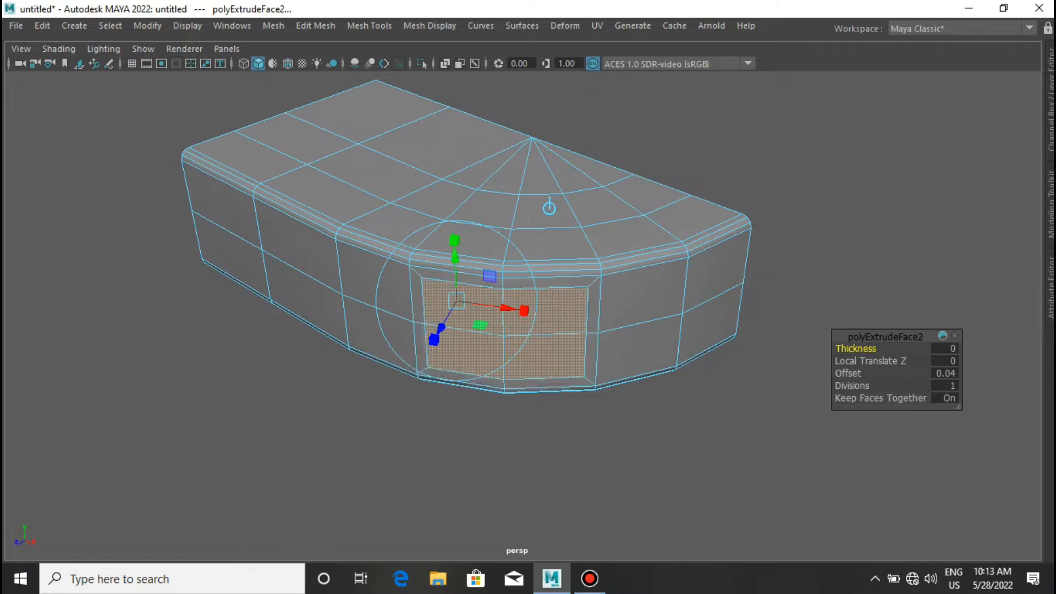
# Extrude the inset corner faces twice, pulling the second extrusion out with a thickness of 1.69 to form a leg.
pyautogui.hotkey('ctrl', 'e')
pyautogui.moveTo(848, 373); pyautogui.dragTo(981, 349)
pyautogui.hotkey('ctrl', 'e')
pyautogui.scroll(-6, 517, 308)
pyautogui.scroll(4, 603, 220)
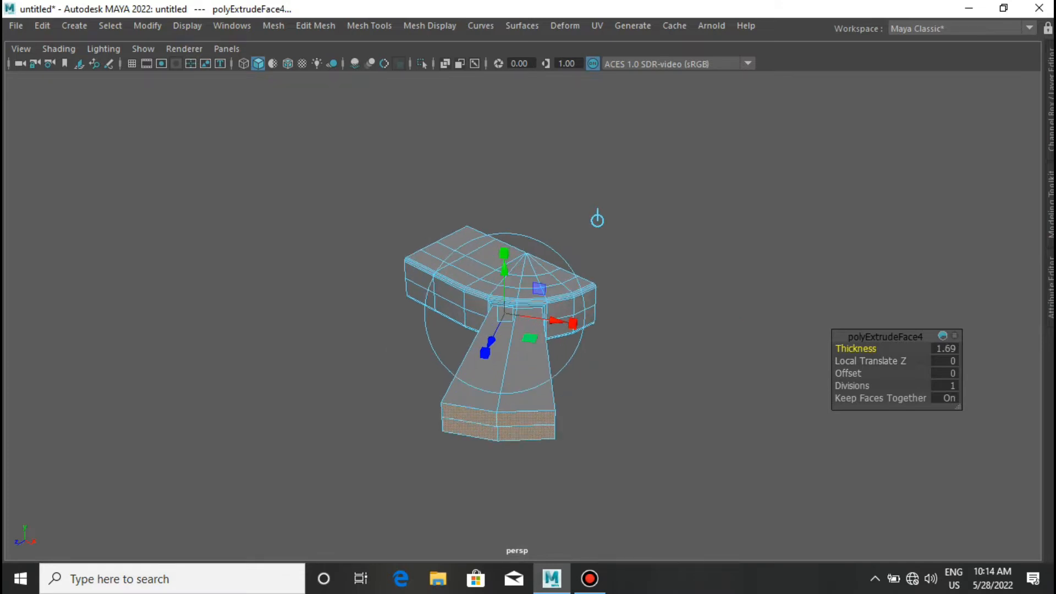
# Scale the vertices at the leg's free end down uniformly to make the end narrower.
pyautogui.click(596, 219)
pyautogui.scroll(3, 597, 218)
pyautogui.hotkey('ctrl', 'F9')
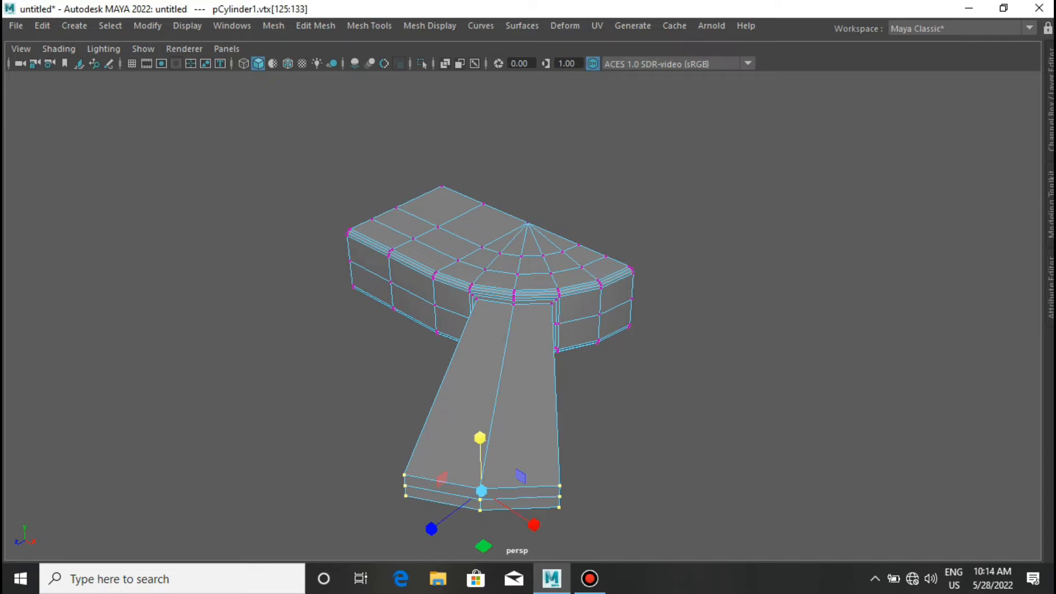
pyautogui.moveTo(481, 490); pyautogui.dragTo(460, 492)
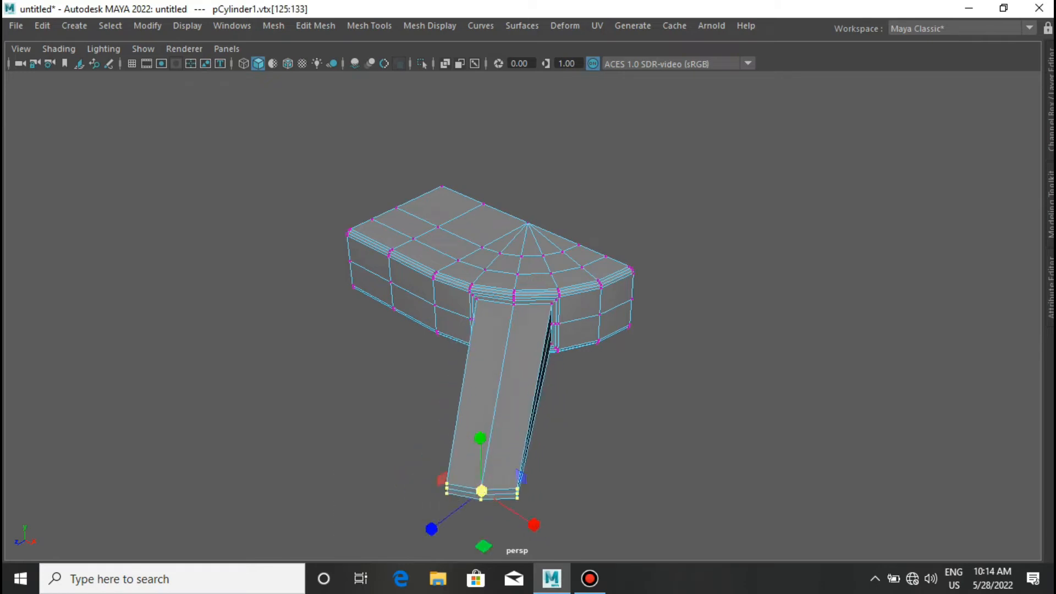
# Extrude the leg's end faces again and move them at an angle to form a short foot section.
pyautogui.keyDown('alt'); pyautogui.moveTo(495, 385); pyautogui.dragTo(633, 357); pyautogui.keyUp('alt')
pyautogui.moveTo(703, 275); pyautogui.dragTo(703, 228)
pyautogui.scroll(4, 703, 264)
pyautogui.keyDown('alt'); pyautogui.moveTo(798, 297); pyautogui.dragTo(626, 285, button='middle'); pyautogui.keyUp('alt')
pyautogui.press('r')
pyautogui.keyDown('alt'); pyautogui.moveTo(495, 275); pyautogui.dragTo(448, 358); pyautogui.keyUp('alt')
pyautogui.scroll(-4, 633, 405)
pyautogui.moveTo(634, 405); pyautogui.dragTo(599, 160)
pyautogui.moveTo(599, 159); pyautogui.dragTo(599, 190, button='right')
pyautogui.keyDown('alt'); pyautogui.moveTo(599, 190); pyautogui.dragTo(633, 308); pyautogui.keyUp('alt')
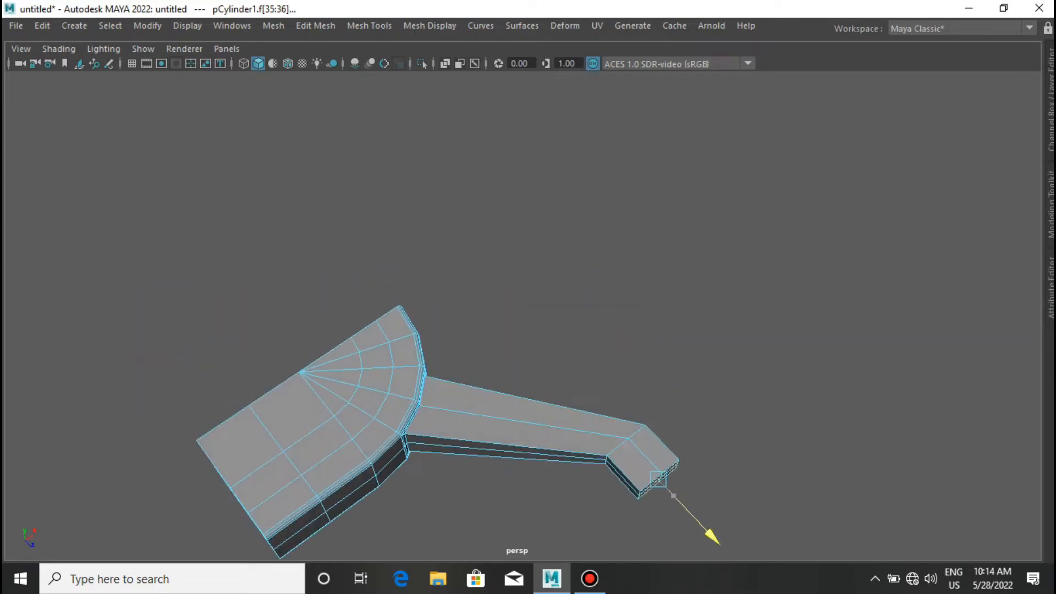
pyautogui.keyDown('alt'); pyautogui.moveTo(517, 429); pyautogui.dragTo(545, 380); pyautogui.keyUp('alt')
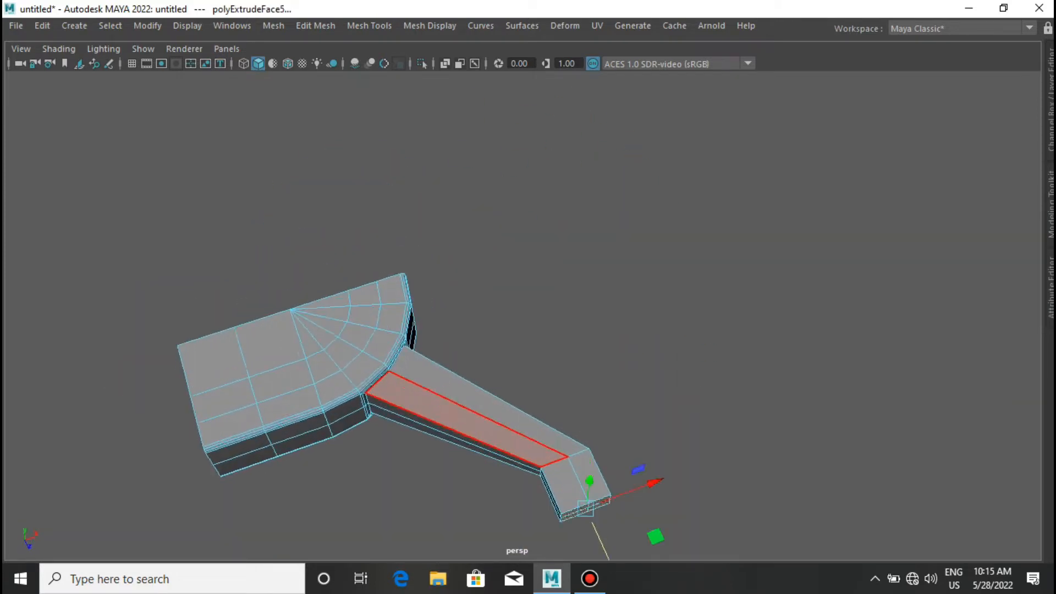
# Insert two lengthwise edge loops along the leg and foot, one on each side of the middle edge.
pyautogui.scroll(3, 545, 379)
pyautogui.keyDown('alt'); pyautogui.moveTo(544, 379); pyautogui.dragTo(583, 237, button='middle'); pyautogui.keyUp('alt')
pyautogui.press('q')
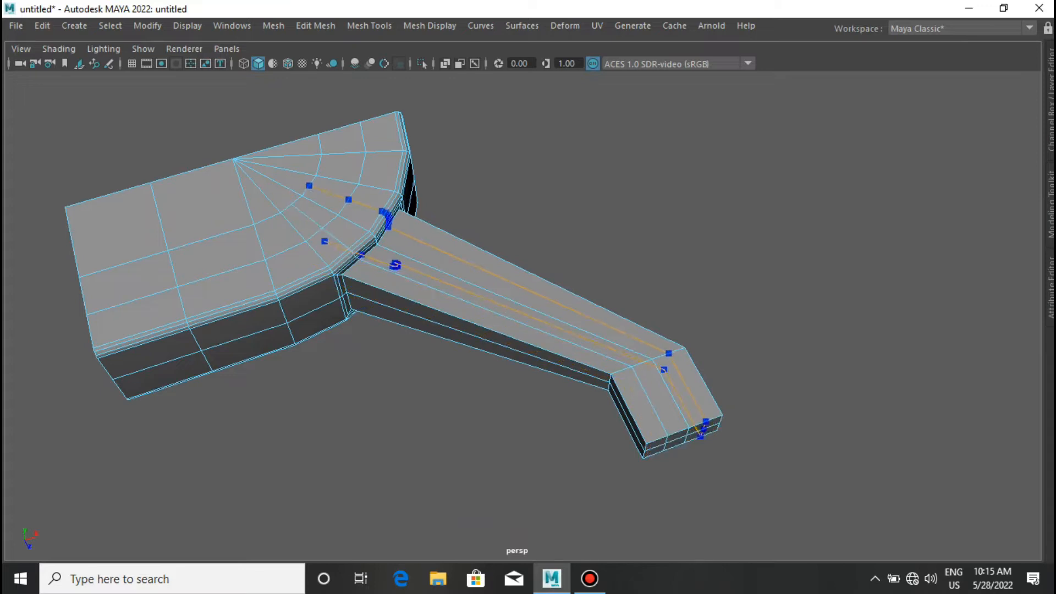
pyautogui.keyDown('alt'); pyautogui.moveTo(385, 308); pyautogui.dragTo(674, 352, button='middle'); pyautogui.keyUp('alt')
# Cut edges on the body's top face from the ends of the two new loops to the central fan vertex.
pyautogui.keyDown('alt'); pyautogui.moveTo(495, 264); pyautogui.dragTo(632, 346); pyautogui.keyUp('alt')
pyautogui.scroll(4, 462, 247)
pyautogui.keyDown('alt'); pyautogui.moveTo(495, 231); pyautogui.dragTo(501, 372, button='middle'); pyautogui.keyUp('alt')
pyautogui.moveTo(537, 151); pyautogui.dragTo(462, 150, button='right')
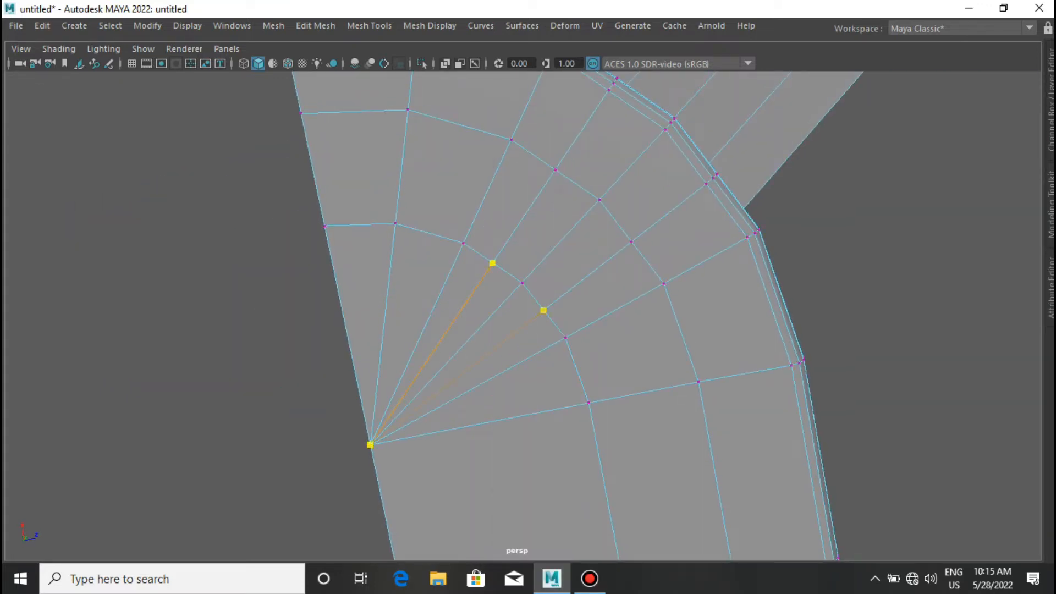
pyautogui.press('Return')
# Cut matching edges on the body's underside from the loop ends to the central fan vertex.
pyautogui.scroll(-5, 433, 424)
pyautogui.press('space')
pyautogui.moveTo(433, 425); pyautogui.dragTo(495, 231)
pyautogui.scroll(7, 581, 243)
pyautogui.keyDown('shift'); pyautogui.moveTo(582, 244); pyautogui.dragTo(501, 245, button='right'); pyautogui.keyUp('shift')
pyautogui.click(581, 242)
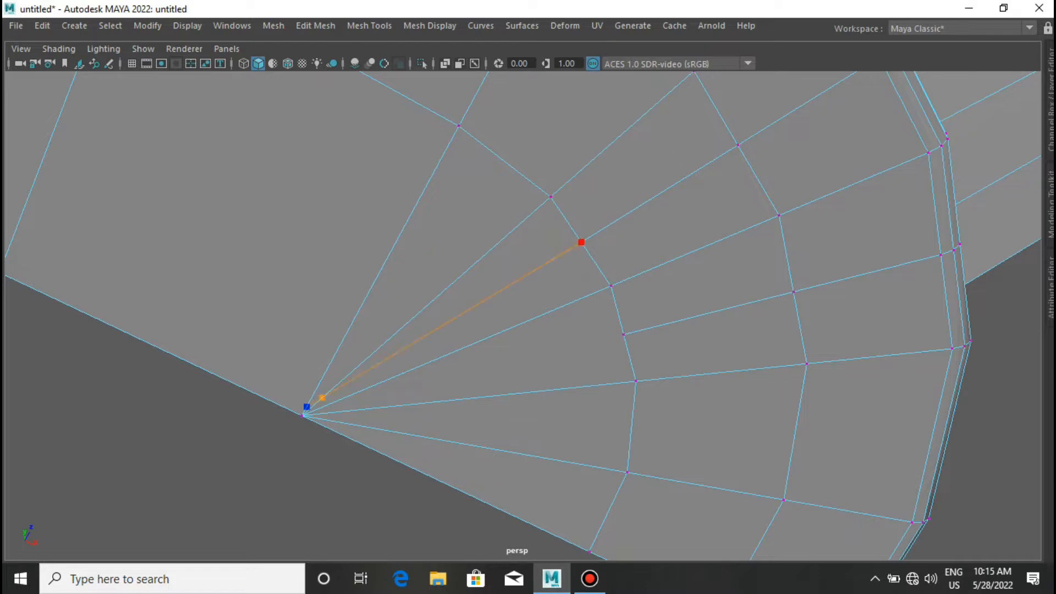
pyautogui.scroll(1, 306, 407)
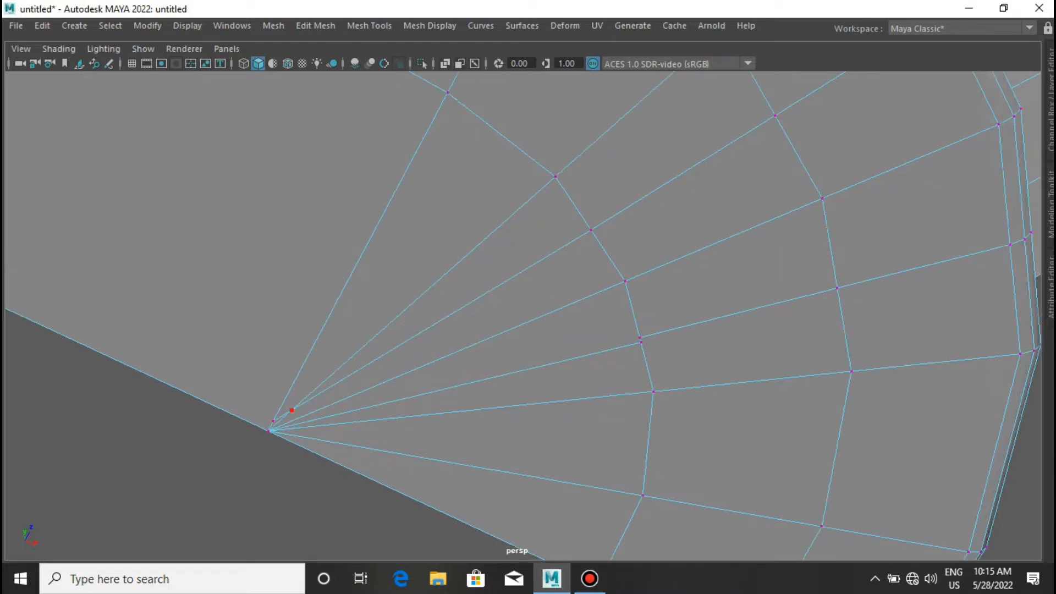
# Merge the stray cut vertices beside the underside's fan centre into the central vertex.
pyautogui.keyDown('alt'); pyautogui.moveTo(306, 407); pyautogui.dragTo(592, 308, button='middle'); pyautogui.keyUp('alt')
pyautogui.scroll(4, 594, 314)
pyautogui.keyDown('shift'); pyautogui.moveTo(599, 321); pyautogui.dragTo(598, 321, button='right'); pyautogui.keyUp('shift')
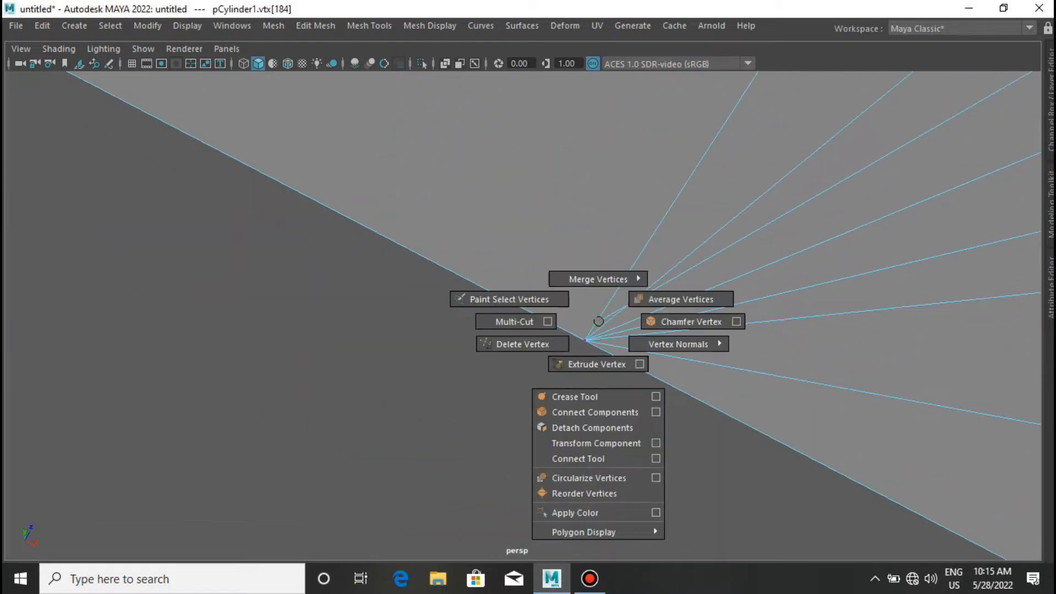
pyautogui.keyDown('shift'); pyautogui.moveTo(587, 279); pyautogui.dragTo(586, 279, button='right'); pyautogui.keyUp('shift')
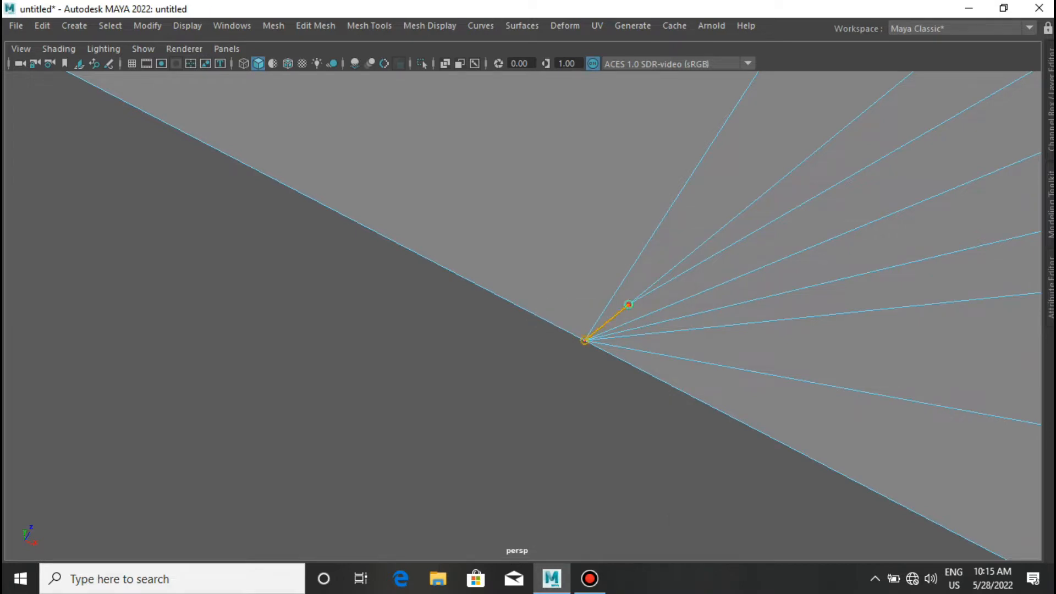
pyautogui.moveTo(585, 340); pyautogui.dragTo(584, 341)
# Try to cut an edge loop around the end of the foot section with Multi-Cut.
pyautogui.scroll(-8, 766, 321)
pyautogui.press('space')
pyautogui.scroll(-2, 766, 321)
pyautogui.keyDown('alt'); pyautogui.moveTo(766, 321); pyautogui.dragTo(605, 418); pyautogui.keyUp('alt')
pyautogui.keyDown('alt'); pyautogui.moveTo(330, 308); pyautogui.dragTo(575, 311); pyautogui.keyUp('alt')
pyautogui.scroll(6, 592, 308)
pyautogui.keyDown('shift'); pyautogui.moveTo(591, 258); pyautogui.dragTo(513, 269, button='right'); pyautogui.keyUp('shift')
pyautogui.click(672, 307)
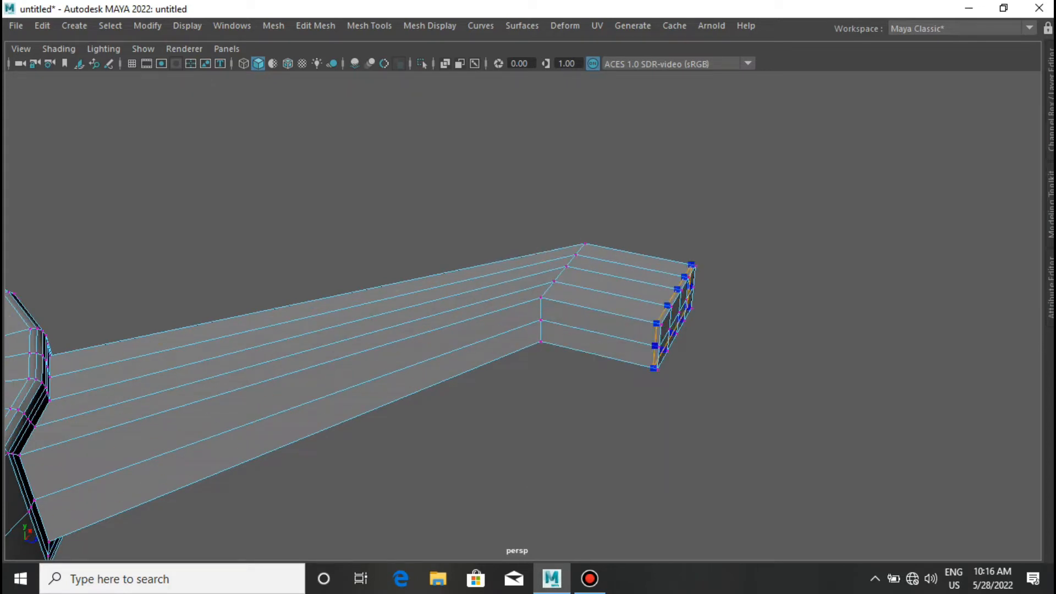
# Bevel the outer edges of the leg and foot with a fraction of 0.71 and 3 segments.
pyautogui.moveTo(648, 151); pyautogui.dragTo(648, 108, button='right')
pyautogui.scroll(-3, 599, 354)
pyautogui.keyDown('alt'); pyautogui.moveTo(600, 354); pyautogui.dragTo(432, 215); pyautogui.keyUp('alt')
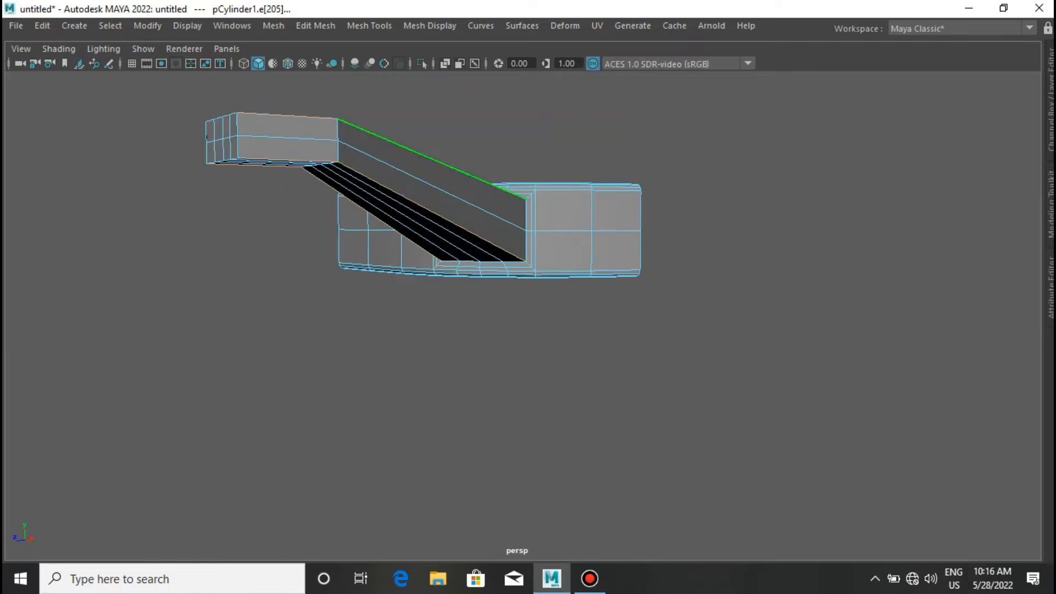
pyautogui.keyDown('alt'); pyautogui.moveTo(280, 192); pyautogui.dragTo(486, 312); pyautogui.keyUp('alt')
pyautogui.hotkey('ctrl', 'b')
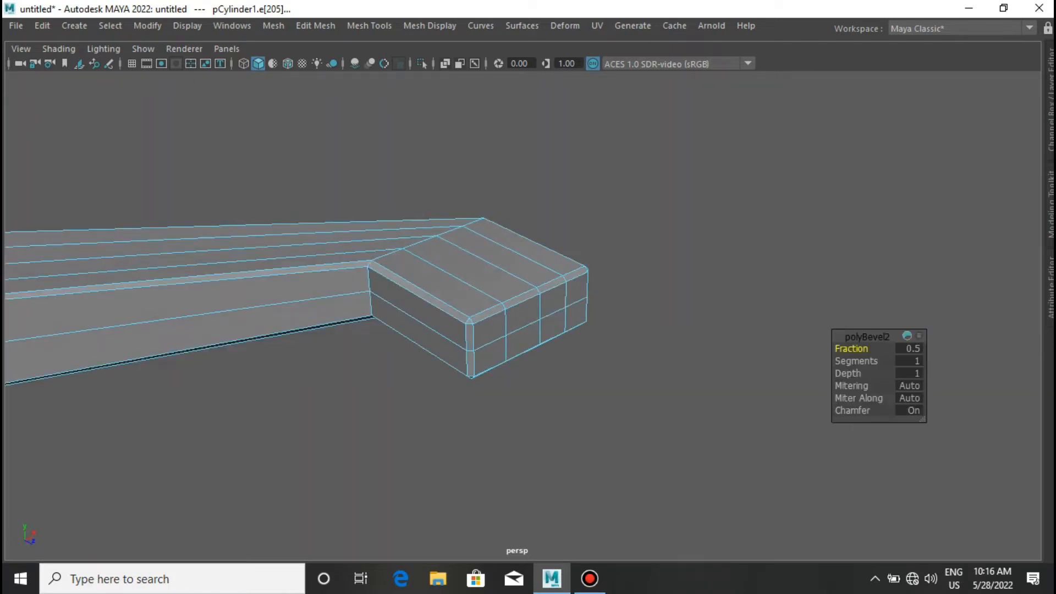
pyautogui.moveTo(851, 348); pyautogui.dragTo(870, 348)
pyautogui.write('3')
pyautogui.press('Return')
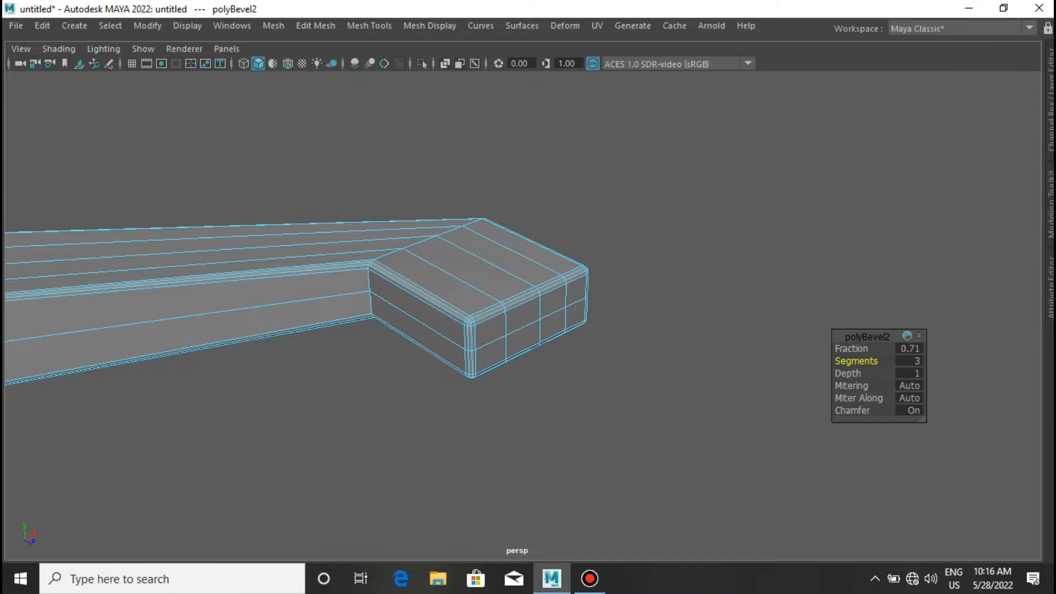
# Insert crosswise edge loops along the leg and one across the middle of the foot.
pyautogui.scroll(-2, 523, 308)
pyautogui.keyDown('alt'); pyautogui.moveTo(451, 300); pyautogui.dragTo(545, 300); pyautogui.keyUp('alt')
pyautogui.keyDown('shift'); pyautogui.rightClick(547, 259); pyautogui.keyUp('shift')
pyautogui.click(542, 291)
pyautogui.keyDown('shift'); pyautogui.moveTo(541, 291); pyautogui.dragTo(457, 292, button='right'); pyautogui.keyUp('shift')
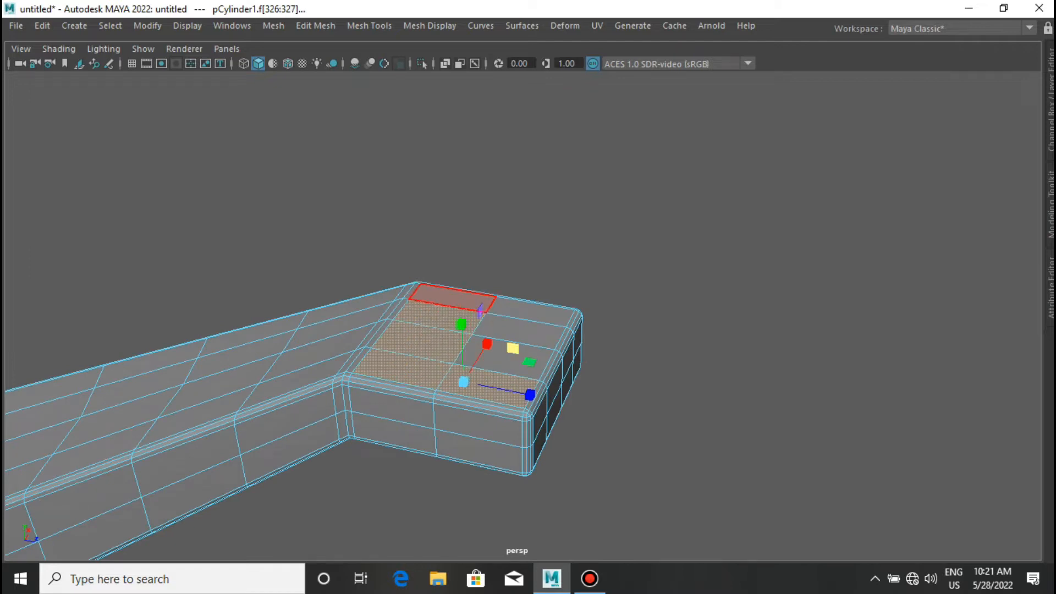
# Inset the foot's top faces with an extrude offset of 0.03 and circularize the inner faces.
pyautogui.scroll(-3, 468, 352)
pyautogui.keyDown('alt'); pyautogui.moveTo(488, 352); pyautogui.dragTo(470, 123); pyautogui.keyUp('alt')
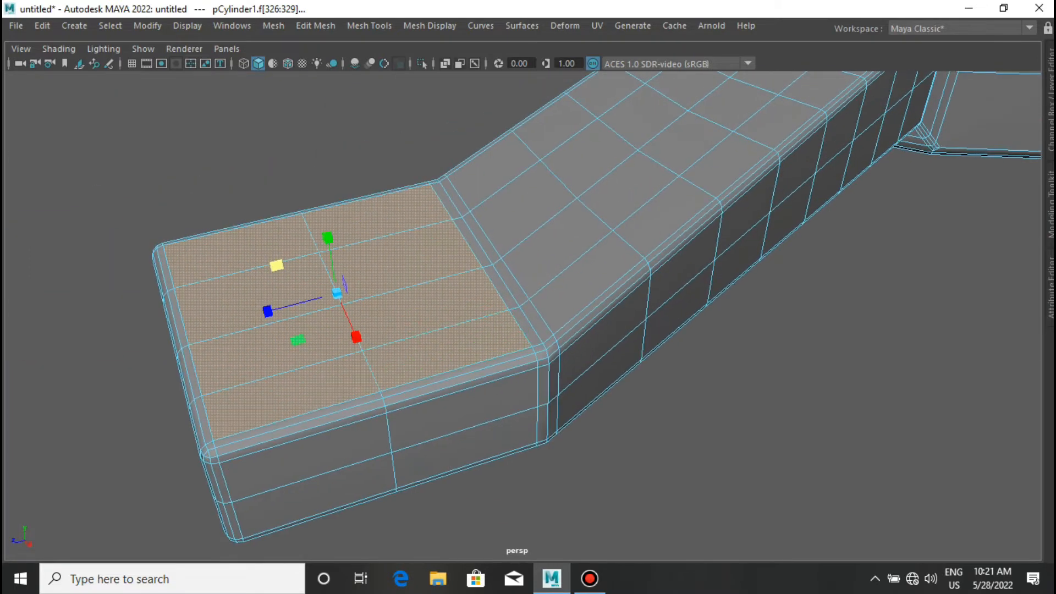
pyautogui.hotkey('ctrl', 'e')
pyautogui.moveTo(848, 373); pyautogui.dragTo(861, 373)
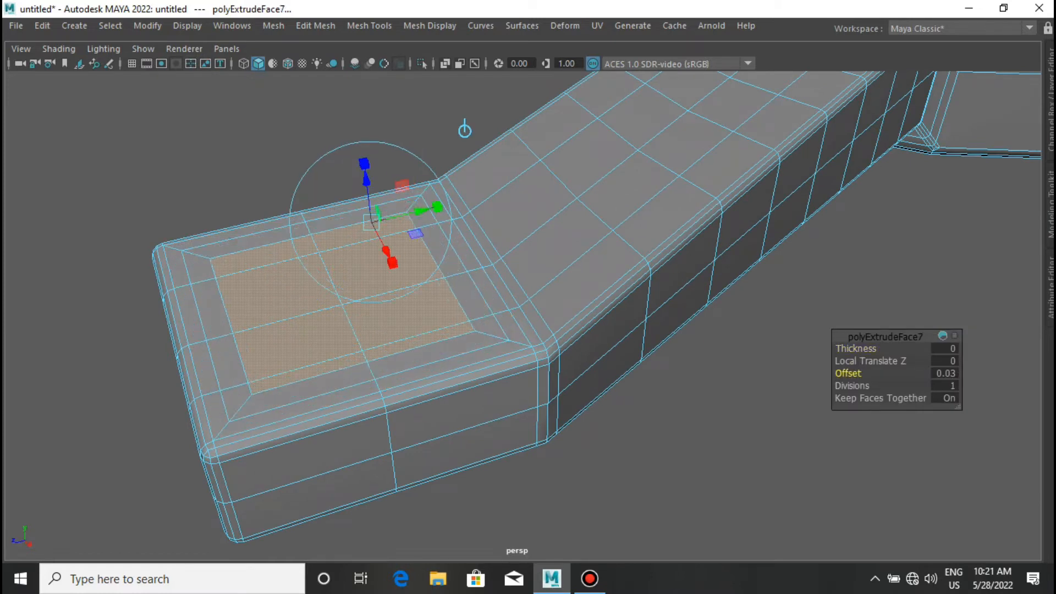
pyautogui.press('q')
pyautogui.keyDown('shift'); pyautogui.moveTo(443, 212); pyautogui.dragTo(443, 351, button='right'); pyautogui.keyUp('shift')
# Extrude the circular faces in stages into a raised cylinder on the foot, and recess its top with a thickness of -0.02.
pyautogui.hotkey('ctrl', 'e')
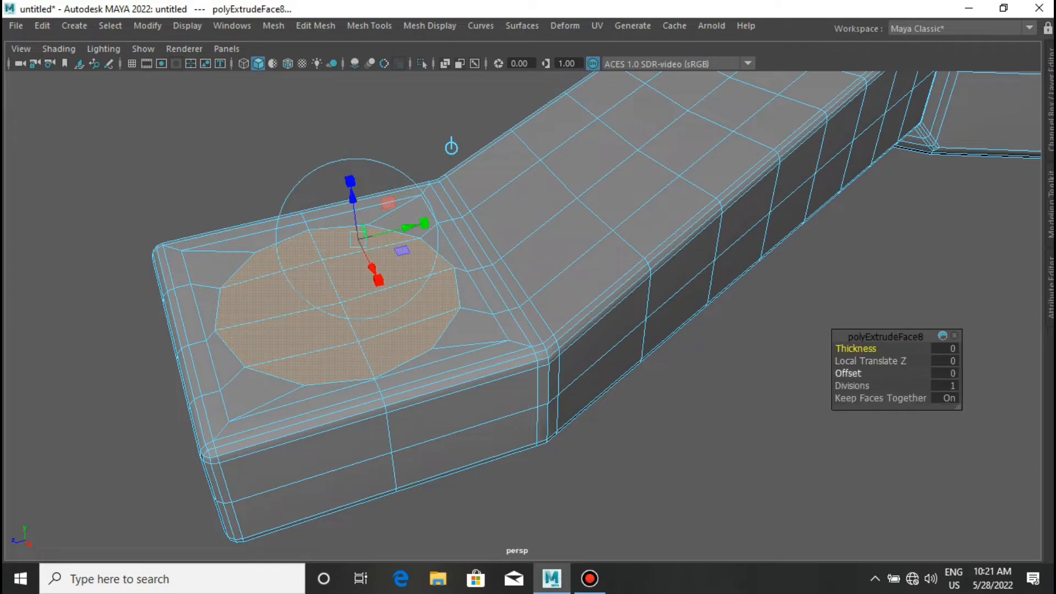
pyautogui.moveTo(848, 373); pyautogui.dragTo(870, 349)
pyautogui.scroll(-5, 522, 316)
pyautogui.moveTo(523, 316)
pyautogui.keyDown('alt'); pyautogui.mouseDown()
pyautogui.moveTo(511, 280)
pyautogui.moveTo(569, 380)
pyautogui.moveTo(602, 368)
pyautogui.moveTo(508, 310)
pyautogui.mouseUp(); pyautogui.keyUp('alt')
pyautogui.scroll(5, 601, 368)
pyautogui.moveTo(871, 348)
pyautogui.mouseDown()
pyautogui.moveTo(847, 349)
pyautogui.moveTo(874, 348)
pyautogui.moveTo(865, 349)
pyautogui.moveTo(872, 361)
pyautogui.mouseUp()
pyautogui.hotkey('ctrl', 'e')
pyautogui.hotkey('ctrl', 'e')
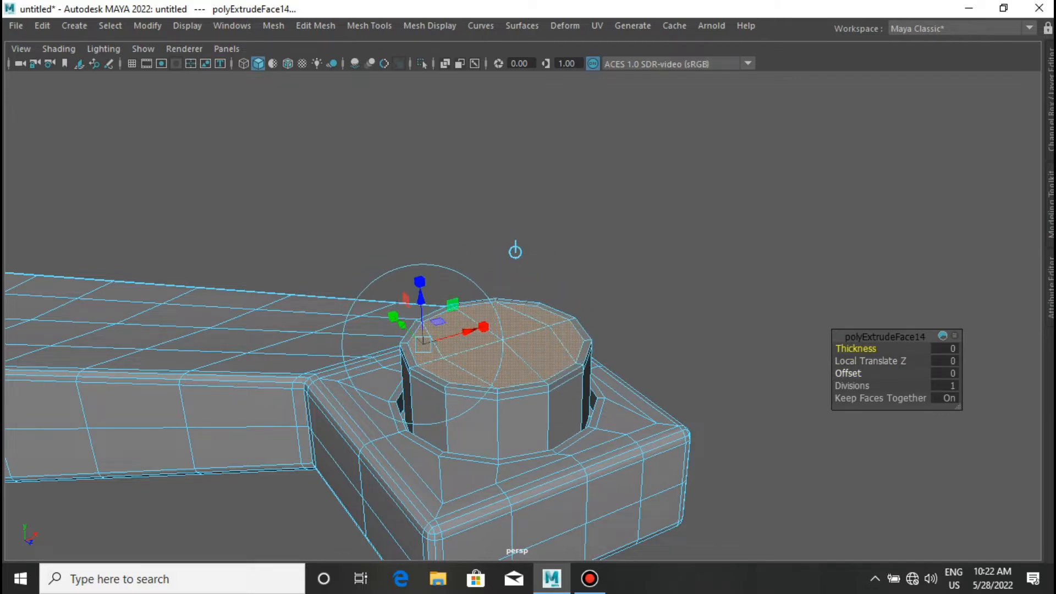
pyautogui.moveTo(858, 373); pyautogui.dragTo(869, 373)
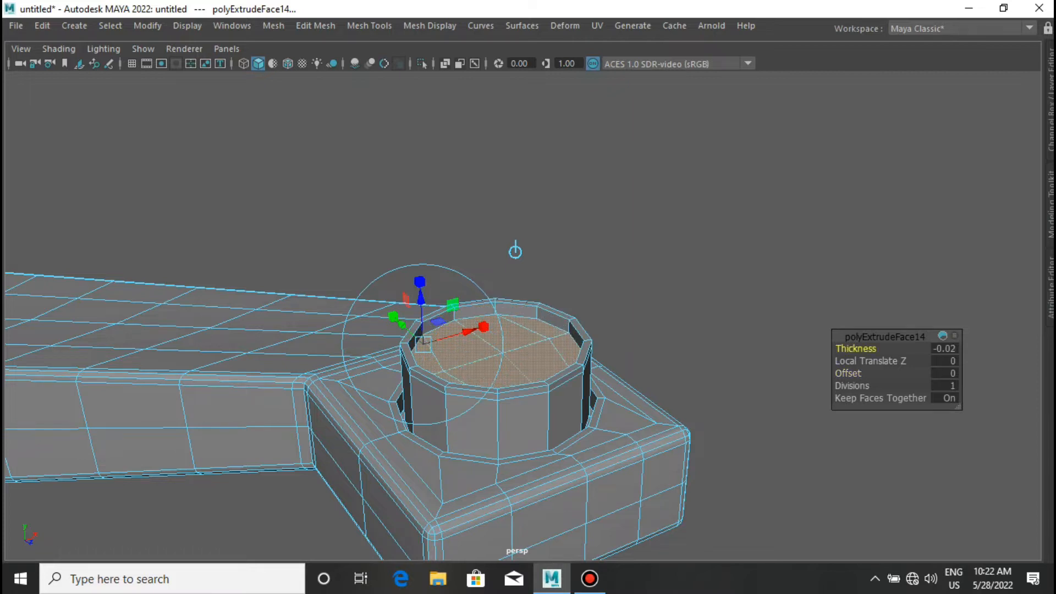
# Inset the recessed circular faces with an offset of 0.03 and extrude them upward as a narrower inner cylinder.
pyautogui.hotkey('ctrl', 'e')
pyautogui.moveTo(858, 373); pyautogui.dragTo(872, 373)
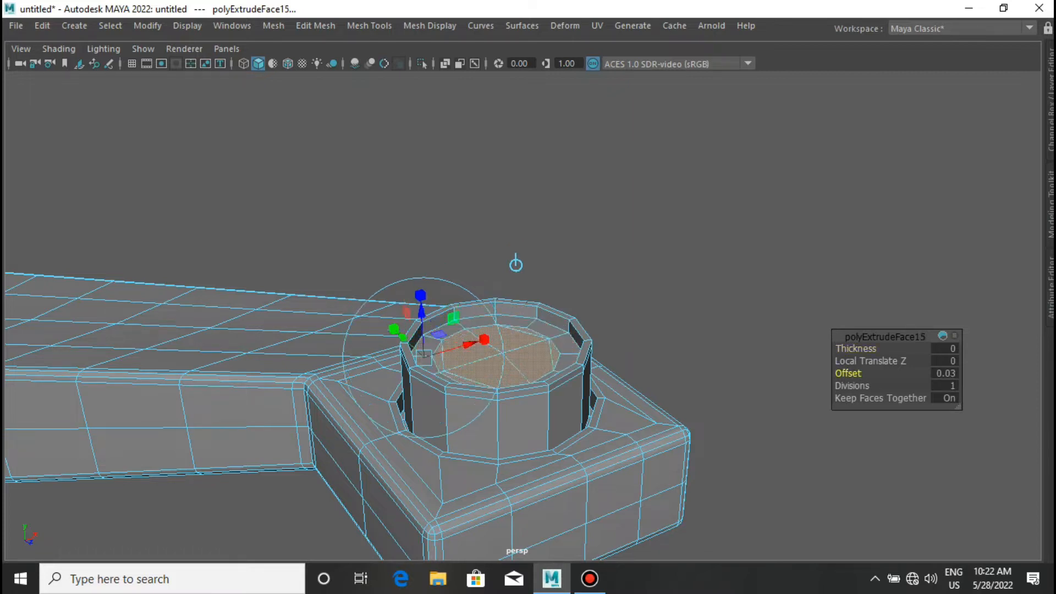
pyautogui.moveTo(521, 264); pyautogui.dragTo(520, 181, button='middle')
pyautogui.press('q')
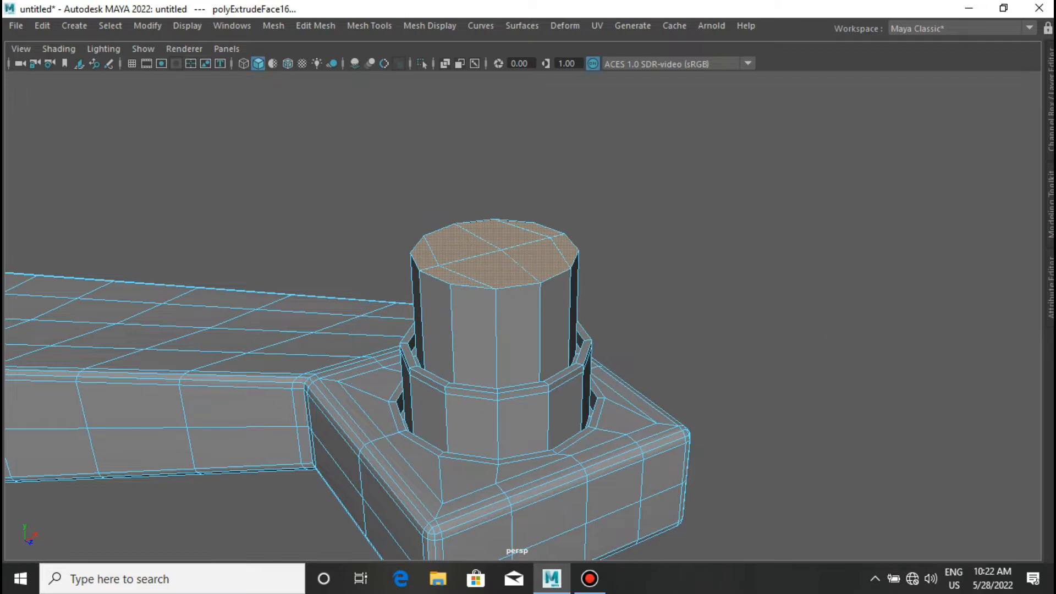
# Inset the inner cylinder's top faces, insert edge loops below its rim and around its middle, and preview the mesh smoothed.
pyautogui.hotkey('ctrl', 'e')
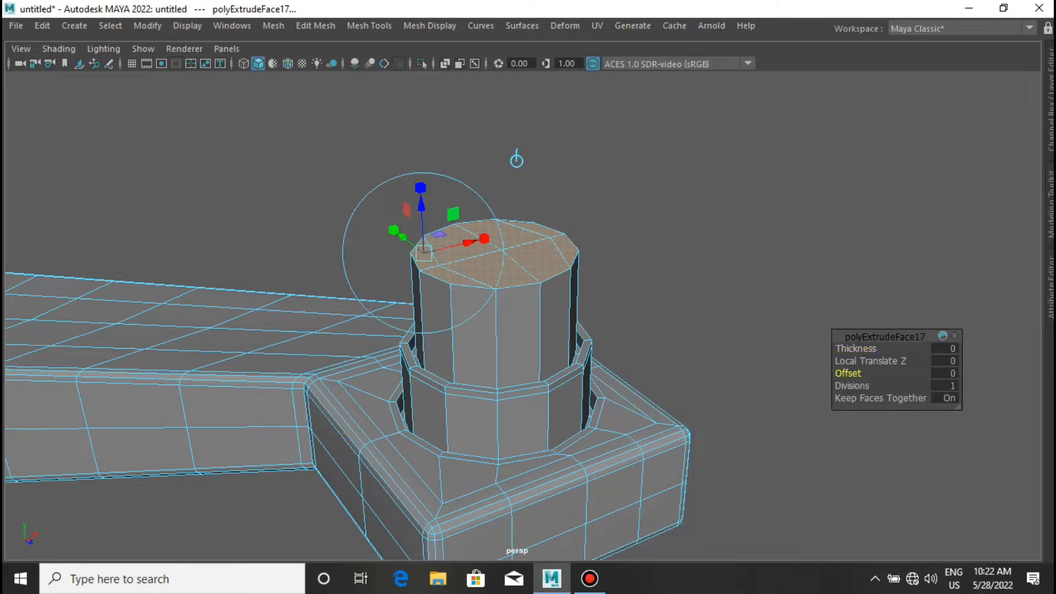
pyautogui.press('q')
pyautogui.keyDown('shift'); pyautogui.moveTo(698, 215); pyautogui.dragTo(616, 214, button='right'); pyautogui.keyUp('shift')
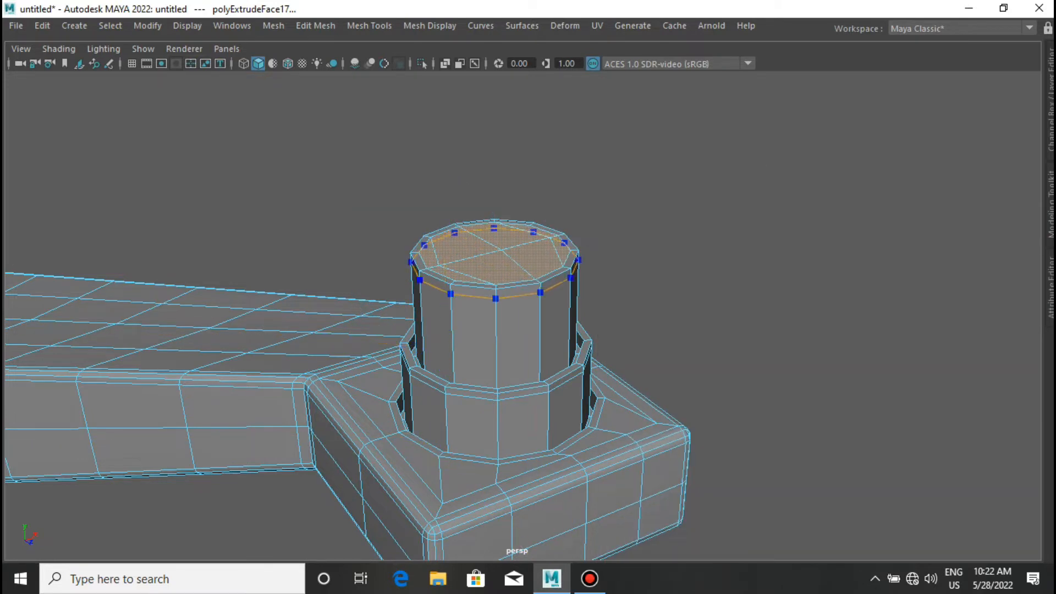
pyautogui.keyDown('ctrl'); pyautogui.click(540, 290); pyautogui.keyUp('ctrl')
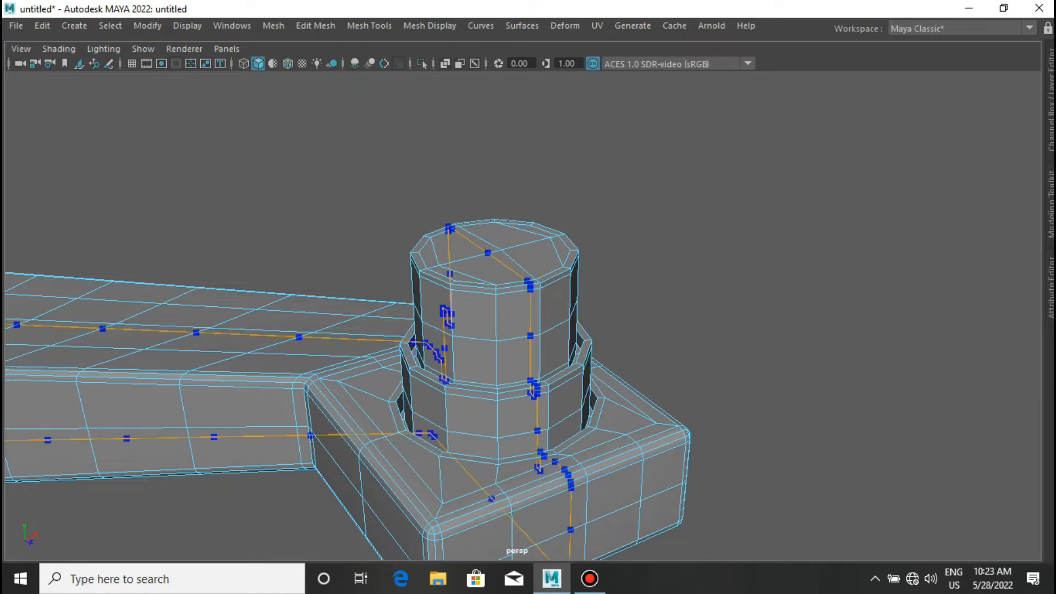
pyautogui.press('3')
pyautogui.moveTo(657, 173); pyautogui.dragTo(715, 137, button='right')
pyautogui.click(715, 138)
pyautogui.scroll(-6, 528, 330)
pyautogui.keyDown('alt'); pyautogui.moveTo(550, 231); pyautogui.dragTo(572, 247); pyautogui.keyUp('alt')
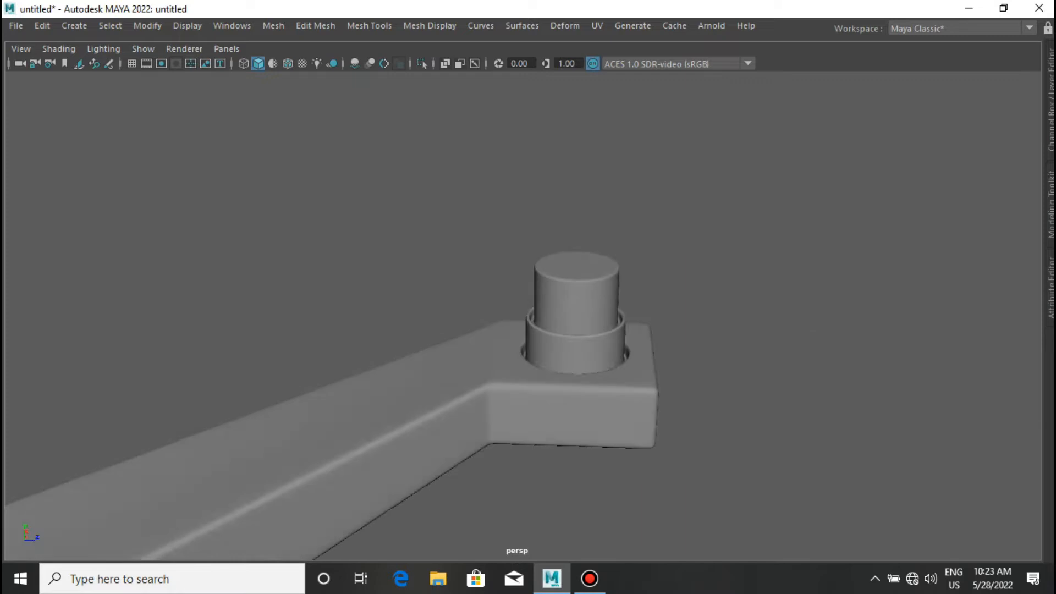
# Insert supporting edge loops around the rim of the collar surrounding the inner cylinder, and preview the smoothed result.
pyautogui.scroll(8, 572, 314)
pyautogui.click(660, 264)
pyautogui.keyDown('alt'); pyautogui.moveTo(605, 303); pyautogui.dragTo(385, 248, button='middle'); pyautogui.keyUp('alt')
pyautogui.press('1')
pyautogui.keyDown('shift'); pyautogui.moveTo(499, 195); pyautogui.dragTo(418, 195, button='right'); pyautogui.keyUp('shift')
pyautogui.keyDown('ctrl'); pyautogui.click(339, 277); pyautogui.keyUp('ctrl')
pyautogui.keyDown('ctrl'); pyautogui.click(341, 315); pyautogui.keyUp('ctrl')
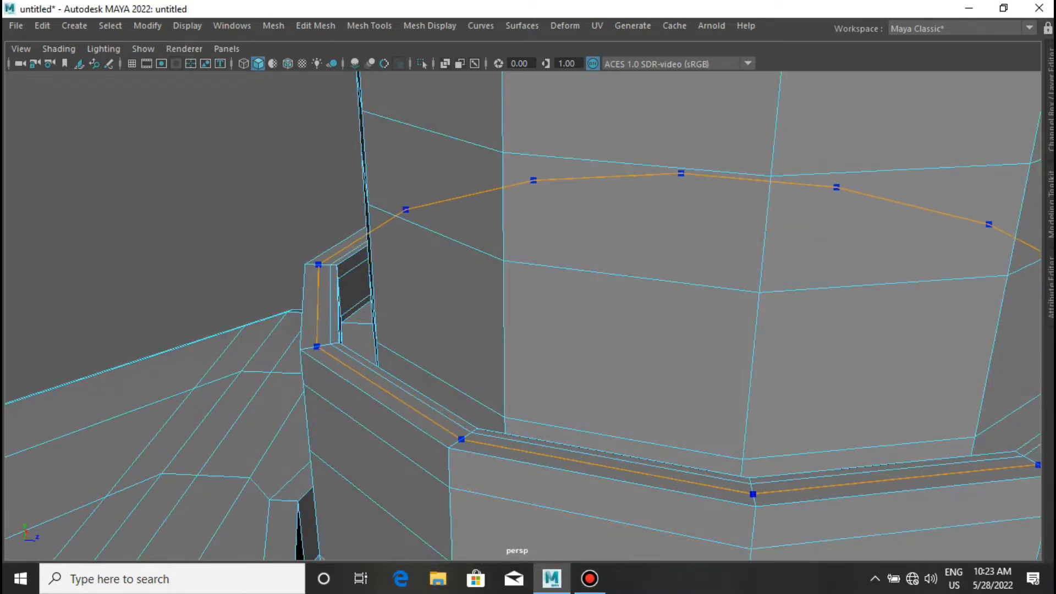
pyautogui.keyDown('ctrl'); pyautogui.click(316, 265); pyautogui.keyUp('ctrl')
pyautogui.press('3')
pyautogui.scroll(-7, 413, 330)
pyautogui.press('F8')
pyautogui.scroll(-5, 522, 316)
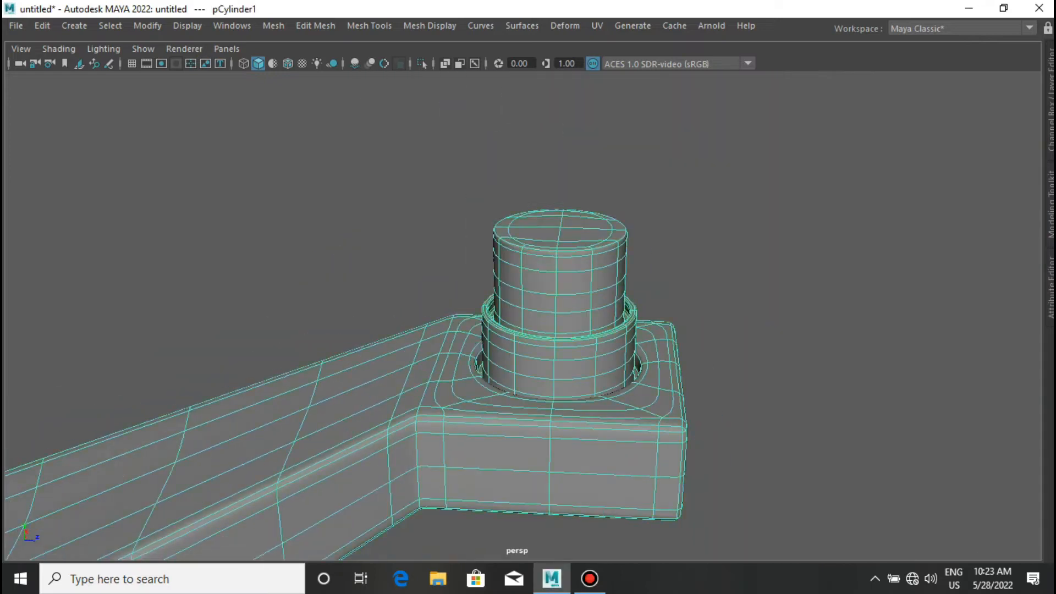
# Examine the smoothed leg and its junction with the quarter base from several angles.
pyautogui.click(358, 248)
pyautogui.scroll(-12, 522, 317)
pyautogui.keyDown('alt'); pyautogui.moveTo(413, 330); pyautogui.dragTo(143, 352); pyautogui.keyUp('alt')
pyautogui.scroll(8, 523, 317)
pyautogui.scroll(2, 522, 316)
pyautogui.click(357, 264)
pyautogui.press('1')
pyautogui.moveTo(301, 159); pyautogui.dragTo(301, 113, button='right')
pyautogui.click(407, 379)
pyautogui.press('3')
pyautogui.scroll(-3, 385, 341)
pyautogui.moveTo(379, 330); pyautogui.dragTo(429, 286, button='right')
pyautogui.click(429, 385)
pyautogui.keyDown('alt'); pyautogui.moveTo(385, 374); pyautogui.dragTo(495, 363); pyautogui.keyUp('alt')
pyautogui.keyDown('alt'); pyautogui.moveTo(418, 297); pyautogui.dragTo(534, 297, button='middle'); pyautogui.keyUp('alt')
pyautogui.scroll(4, 528, 297)
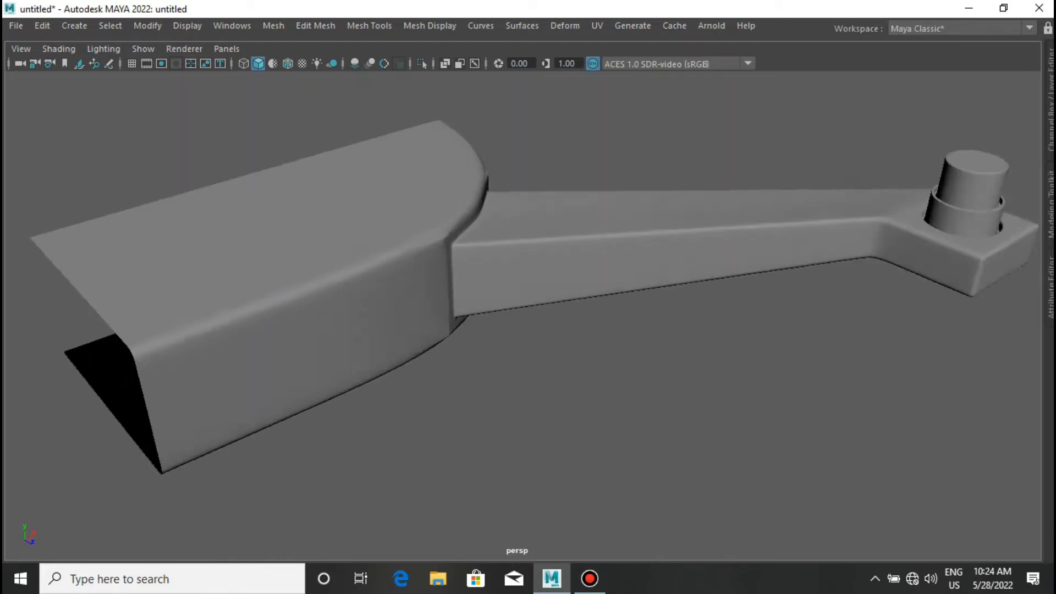
pyautogui.scroll(-2, 523, 316)
pyautogui.click(440, 264)
pyautogui.scroll(6, 522, 316)
pyautogui.keyDown('alt'); pyautogui.moveTo(418, 259); pyautogui.dragTo(584, 365, button='middle'); pyautogui.keyUp('alt')
pyautogui.scroll(3, 522, 317)
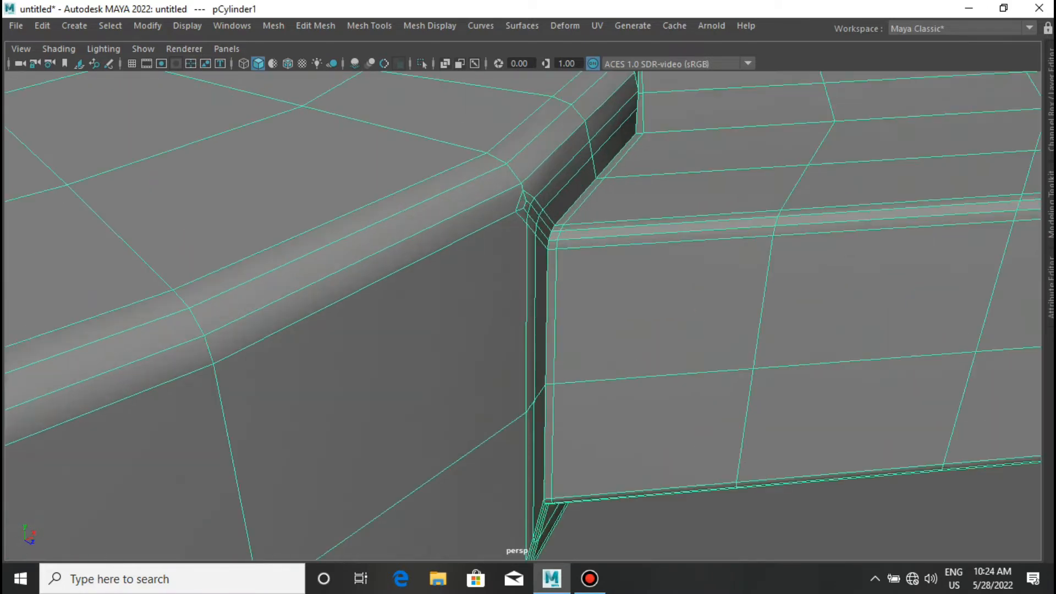
# Mirror the quarter model along the world X axis in the negative direction, merging the border and adjusting the offset.
pyautogui.scroll(-8, 523, 316)
pyautogui.scroll(5, 522, 316)
pyautogui.scroll(-6, 523, 316)
pyautogui.scroll(-3, 522, 316)
pyautogui.keyDown('shift'); pyautogui.moveTo(514, 168); pyautogui.dragTo(451, 341, button='right'); pyautogui.keyUp('shift')
pyautogui.moveTo(847, 373); pyautogui.dragTo(892, 373)
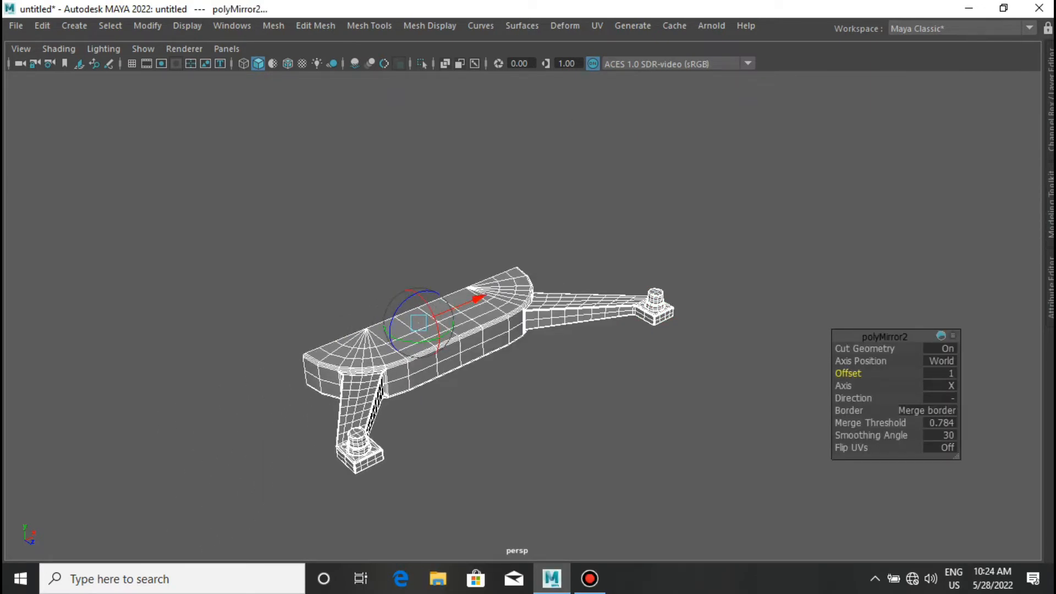
# Mirror the half model along the world Z axis with offset 0 to complete the four-legged body.
pyautogui.keyDown('shift'); pyautogui.moveTo(567, 166); pyautogui.dragTo(514, 348, button='right'); pyautogui.keyUp('shift')
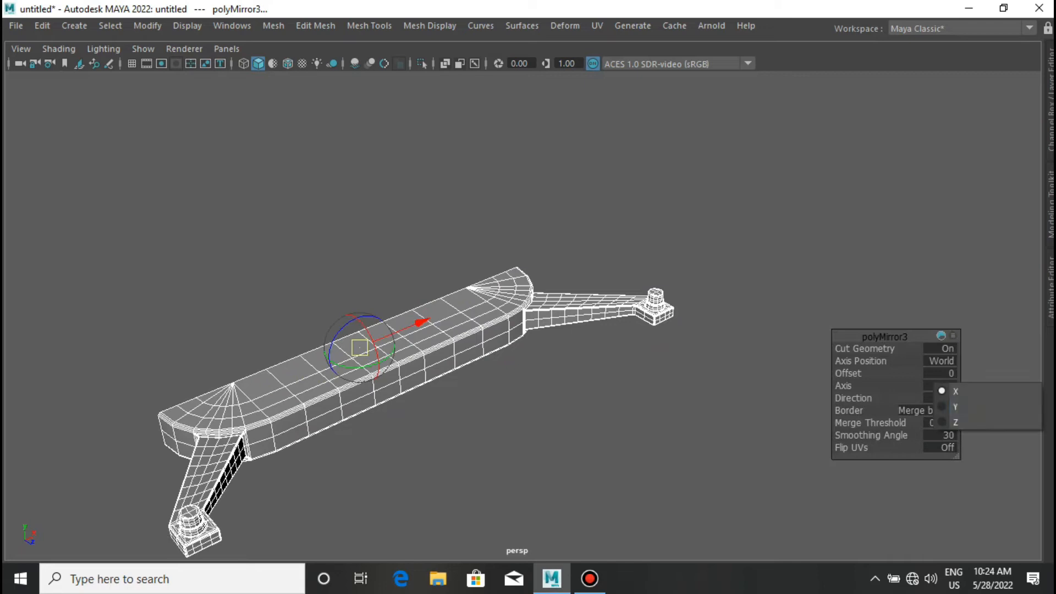
pyautogui.click(940, 385)
pyautogui.click(946, 407)
pyautogui.click(939, 385)
pyautogui.click(946, 426)
pyautogui.press('q')
# Examine the mirrored four-legged body from several angles in smooth preview.
pyautogui.scroll(2, 423, 341)
pyautogui.scroll(-2, 422, 341)
pyautogui.keyDown('alt'); pyautogui.moveTo(423, 341); pyautogui.dragTo(505, 299); pyautogui.keyUp('alt')
pyautogui.moveTo(633, 152); pyautogui.dragTo(696, 121, button='right')
pyautogui.click(696, 120)
pyautogui.scroll(3, 521, 316)
pyautogui.keyDown('alt'); pyautogui.moveTo(522, 316); pyautogui.dragTo(484, 363); pyautogui.keyUp('alt')
pyautogui.click(478, 165)
pyautogui.scroll(-1, 494, 152)
pyautogui.moveTo(493, 152); pyautogui.dragTo(557, 120, button='right')
pyautogui.click(557, 120)
pyautogui.scroll(-3, 523, 316)
pyautogui.keyDown('alt'); pyautogui.moveTo(605, 330); pyautogui.dragTo(385, 308); pyautogui.keyUp('alt')
pyautogui.scroll(4, 522, 317)
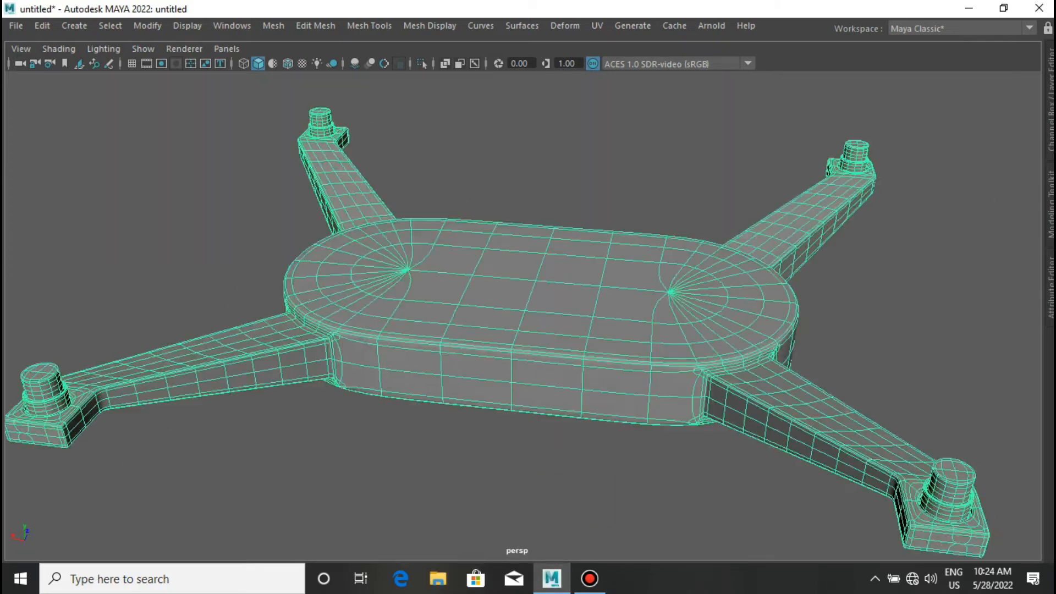
# Extrude all faces of the base's top surface upward into a raised tier that tapers slightly inward.
pyautogui.click(497, 248)
pyautogui.scroll(-1, 498, 248)
pyautogui.moveTo(501, 152); pyautogui.dragTo(498, 195, button='right')
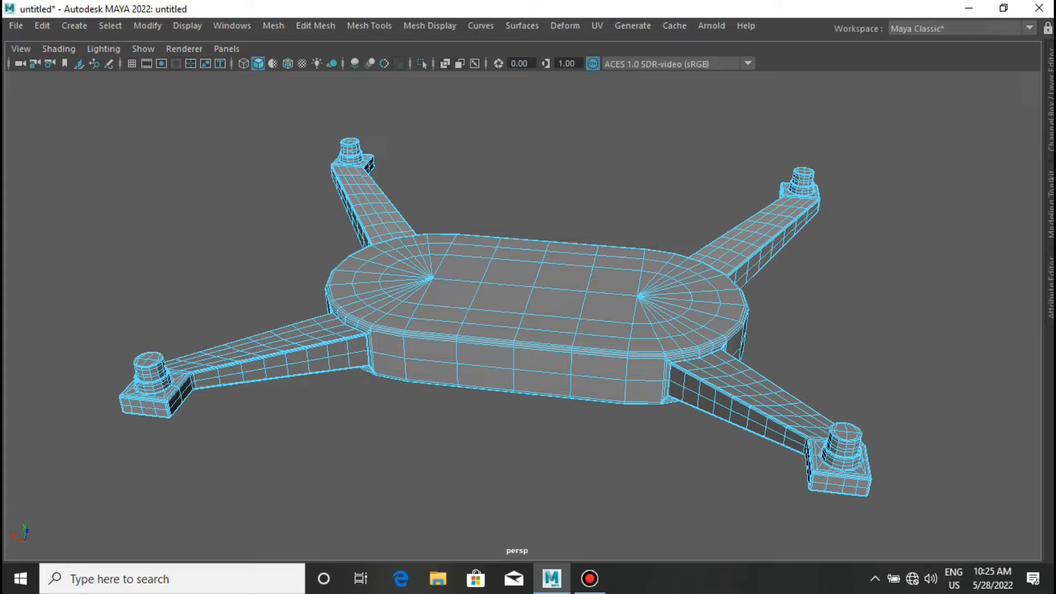
pyautogui.keyDown('shift'); pyautogui.rightClick(450, 215); pyautogui.keyUp('shift')
pyautogui.rightClick(452, 153)
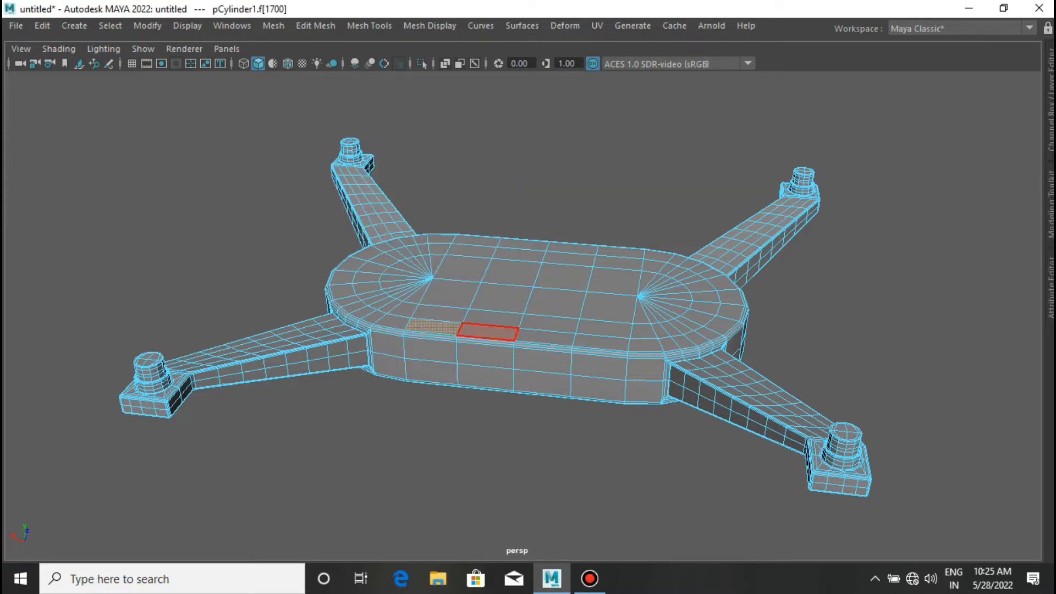
pyautogui.keyDown('shift'); pyautogui.doubleClick(487, 332); pyautogui.keyUp('shift')
pyautogui.keyDown('shift'); pyautogui.click(493, 319); pyautogui.keyUp('shift')
pyautogui.keyDown('shift'); pyautogui.doubleClick(549, 323); pyautogui.keyUp('shift')
pyautogui.keyDown('shift'); pyautogui.click(450, 294); pyautogui.keyUp('shift')
pyautogui.keyDown('shift'); pyautogui.click(502, 299); pyautogui.keyUp('shift')
pyautogui.keyDown('shift'); pyautogui.doubleClick(512, 272); pyautogui.keyUp('shift')
pyautogui.scroll(2, 484, 286)
pyautogui.keyDown('alt'); pyautogui.moveTo(456, 294); pyautogui.dragTo(512, 327); pyautogui.keyUp('alt')
pyautogui.keyDown('shift'); pyautogui.moveTo(661, 280); pyautogui.dragTo(707, 306); pyautogui.keyUp('shift')
pyautogui.keyDown('alt'); pyautogui.moveTo(707, 306); pyautogui.dragTo(578, 289); pyautogui.keyUp('alt')
pyautogui.keyDown('alt'); pyautogui.moveTo(286, 270); pyautogui.dragTo(291, 380); pyautogui.keyUp('alt')
pyautogui.hotkey('ctrl', 'e')
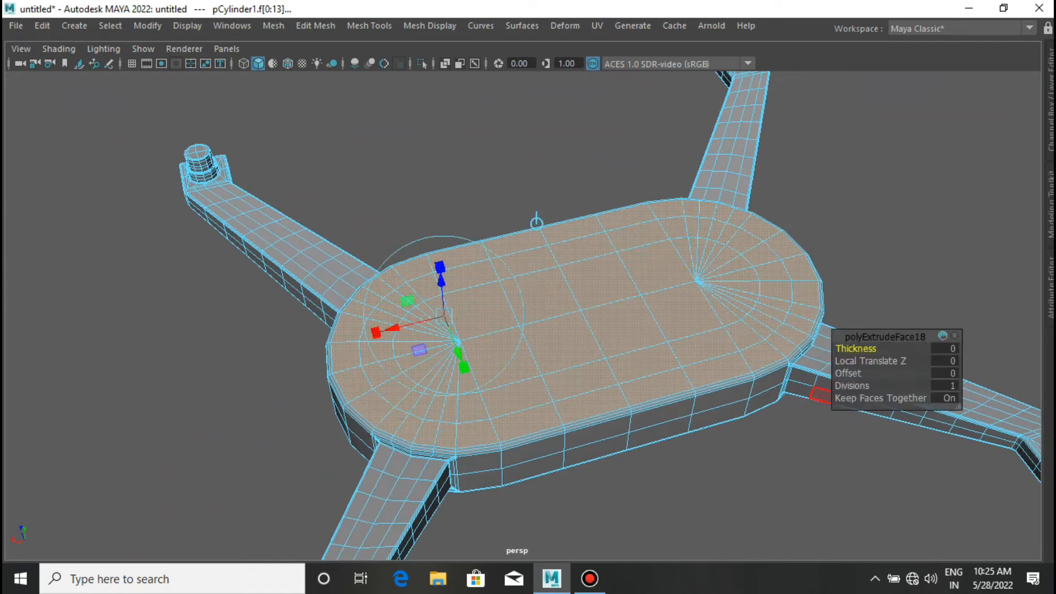
pyautogui.moveTo(856, 348); pyautogui.dragTo(913, 348)
pyautogui.moveTo(850, 372)
pyautogui.mouseDown()
pyautogui.moveTo(872, 373)
pyautogui.moveTo(861, 373)
pyautogui.mouseUp()
pyautogui.press('q')
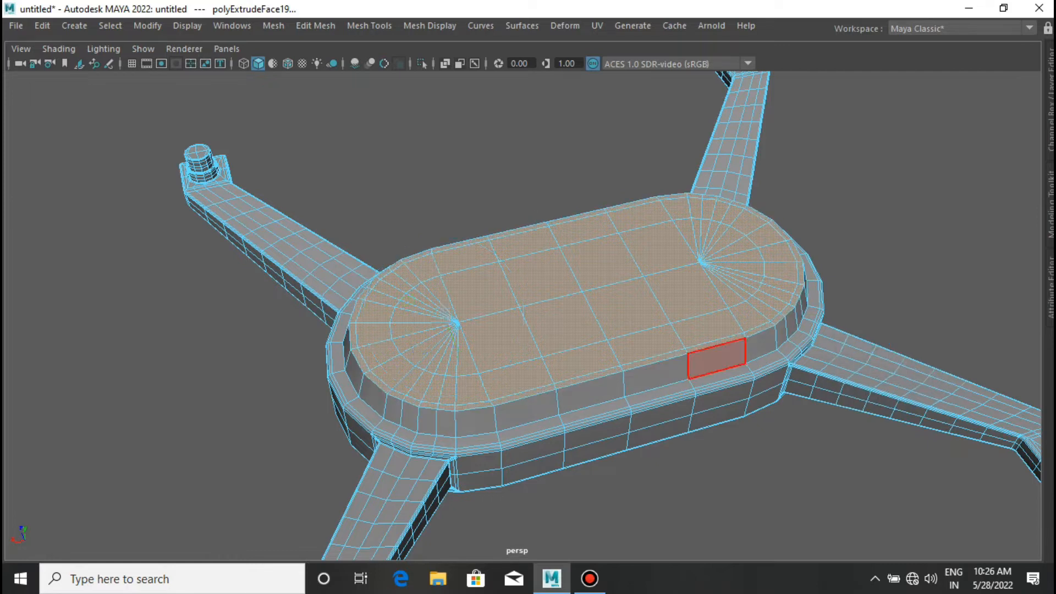
# Insert edge loops around the raised tier's side wall near its upper and lower edges and along its middle.
pyautogui.keyDown('alt'); pyautogui.moveTo(764, 358); pyautogui.dragTo(715, 264); pyautogui.keyUp('alt')
pyautogui.scroll(3, 528, 281)
pyautogui.keyDown('shift'); pyautogui.moveTo(513, 261); pyautogui.dragTo(430, 260, button='right'); pyautogui.keyUp('shift')
pyautogui.keyDown('alt'); pyautogui.moveTo(528, 220); pyautogui.dragTo(531, 327, button='middle'); pyautogui.keyUp('alt')
pyautogui.hotkey('ctrl', 'z')
pyautogui.keyDown('shift'); pyautogui.rightClick(511, 260); pyautogui.keyUp('shift')
pyautogui.hotkey('ctrl', 'z')
pyautogui.keyDown('shift'); pyautogui.moveTo(513, 260); pyautogui.dragTo(432, 260, button='right'); pyautogui.keyUp('shift')
pyautogui.hotkey('ctrl', 'z')
pyautogui.moveTo(585, 152); pyautogui.dragTo(585, 111, button='right')
pyautogui.scroll(2, 585, 111)
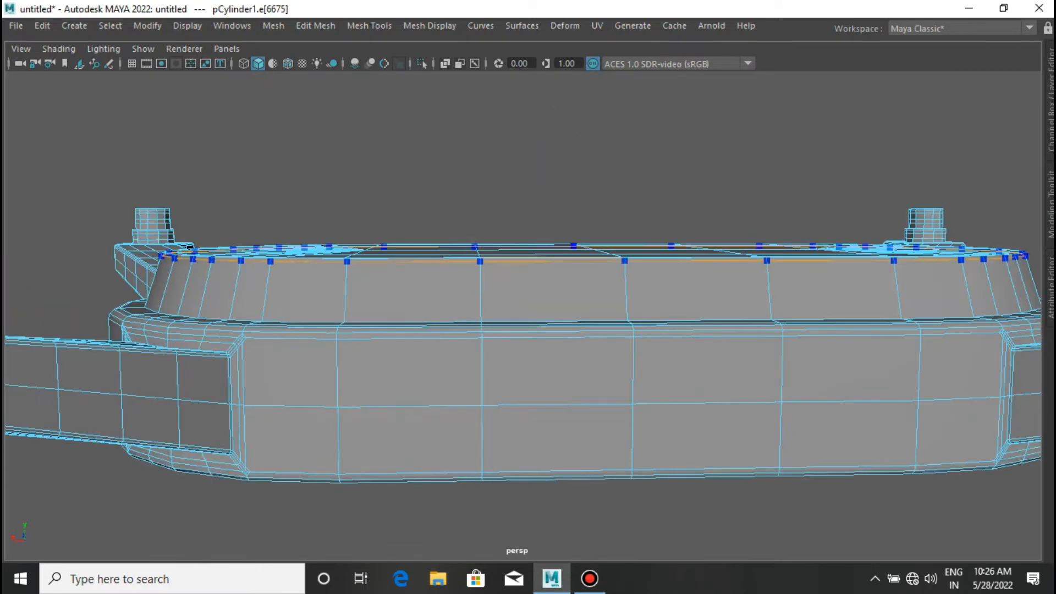
pyautogui.scroll(5, 578, 325)
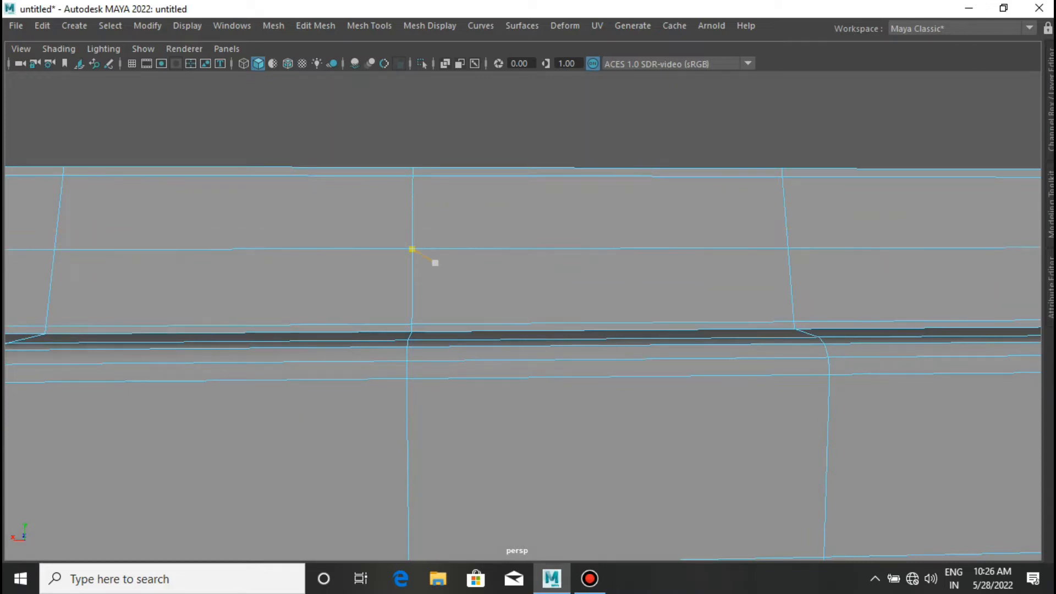
pyautogui.scroll(-5, 435, 263)
pyautogui.keyDown('alt'); pyautogui.moveTo(435, 263); pyautogui.dragTo(697, 319); pyautogui.keyUp('alt')
# Insert additional crosswise edge loops through the straight middle section of the body.
pyautogui.press('F8')
pyautogui.click(698, 165)
pyautogui.scroll(-1, 698, 165)
pyautogui.keyDown('alt'); pyautogui.moveTo(697, 165); pyautogui.dragTo(424, 209); pyautogui.keyUp('alt')
pyautogui.scroll(2, 511, 286)
pyautogui.click(512, 286)
pyautogui.press('1')
pyautogui.keyDown('shift'); pyautogui.moveTo(500, 167); pyautogui.dragTo(421, 189, button='right'); pyautogui.keyUp('shift')
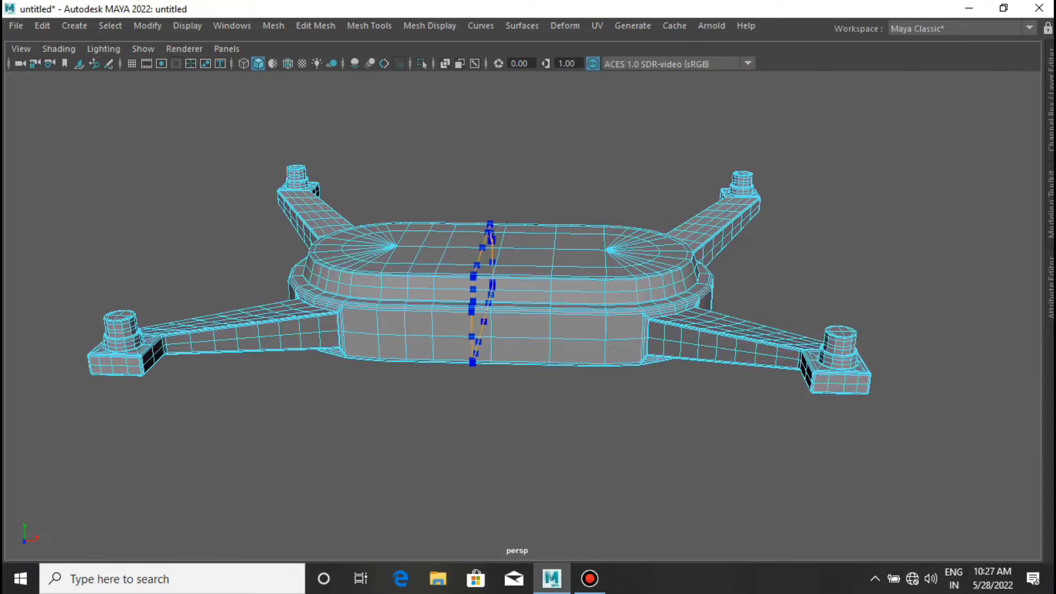
pyautogui.keyDown('alt'); pyautogui.moveTo(564, 297); pyautogui.dragTo(684, 344); pyautogui.keyUp('alt')
# Bevel the inner oval edge loop on the raised tier's top with a fraction of 0.27.
pyautogui.moveTo(464, 151); pyautogui.dragTo(462, 110, button='right')
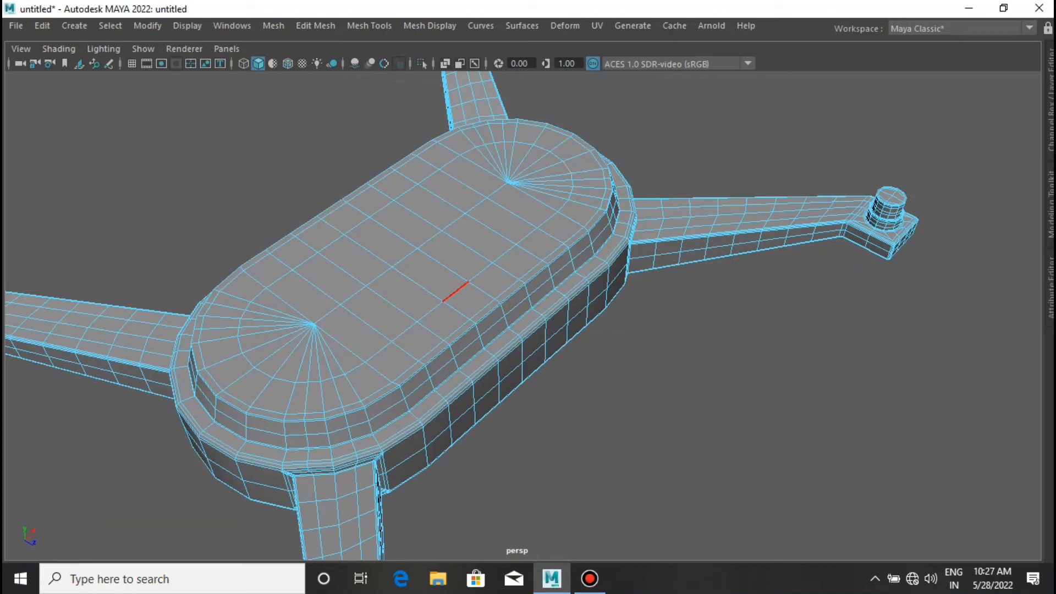
pyautogui.hotkey('ctrl', 'b')
pyautogui.scroll(2, 512, 352)
pyautogui.moveTo(511, 352); pyautogui.dragTo(473, 352, button='middle')
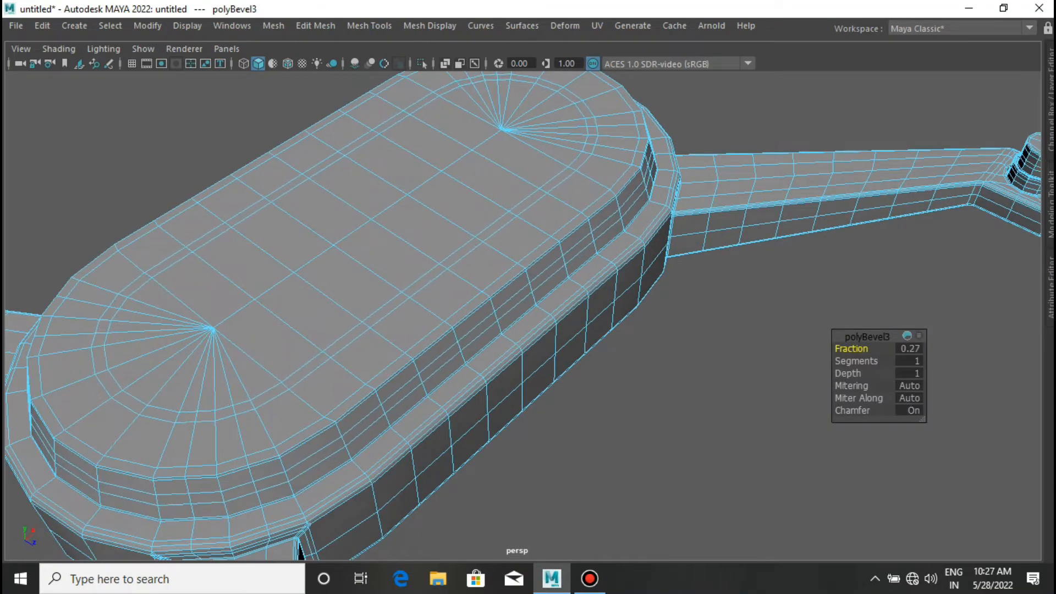
pyautogui.press('q')
# Recess the narrow oval strip on top with an extrude thickness of -0.04, and sink a groove around the tier's side.
pyautogui.moveTo(264, 251); pyautogui.dragTo(305, 369, button='right')
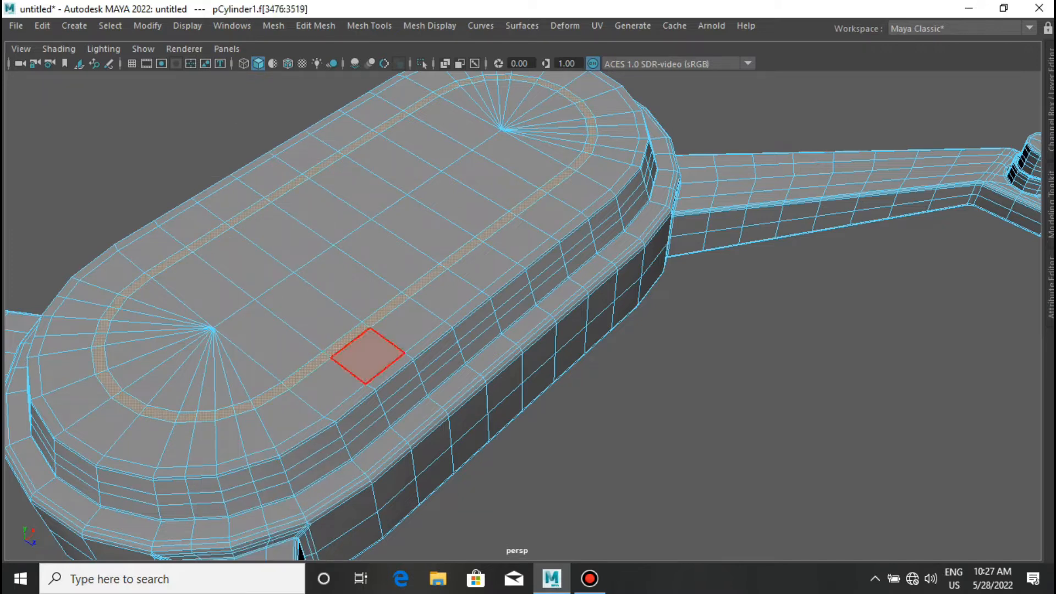
pyautogui.hotkey('ctrl', 'e')
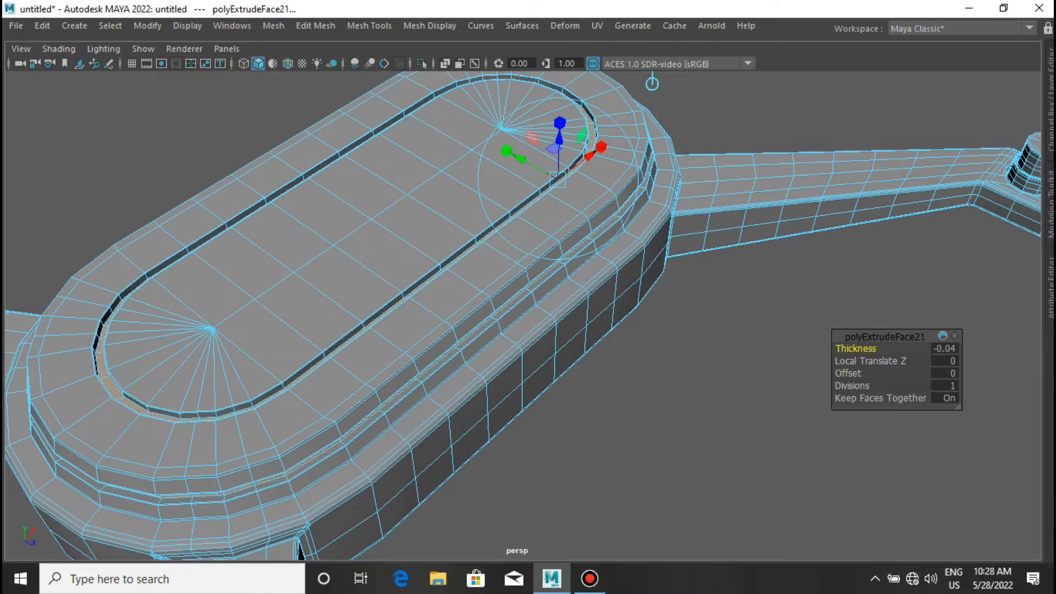
pyautogui.press('q')
# Insert supporting edge loops along both rims and the inner wall of the oval groove on top.
pyautogui.scroll(3, 463, 337)
pyautogui.keyDown('alt'); pyautogui.moveTo(374, 288); pyautogui.dragTo(888, 196, button='middle'); pyautogui.keyUp('alt')
pyautogui.keyDown('shift'); pyautogui.moveTo(672, 212); pyautogui.dragTo(589, 213, button='right'); pyautogui.keyUp('shift')
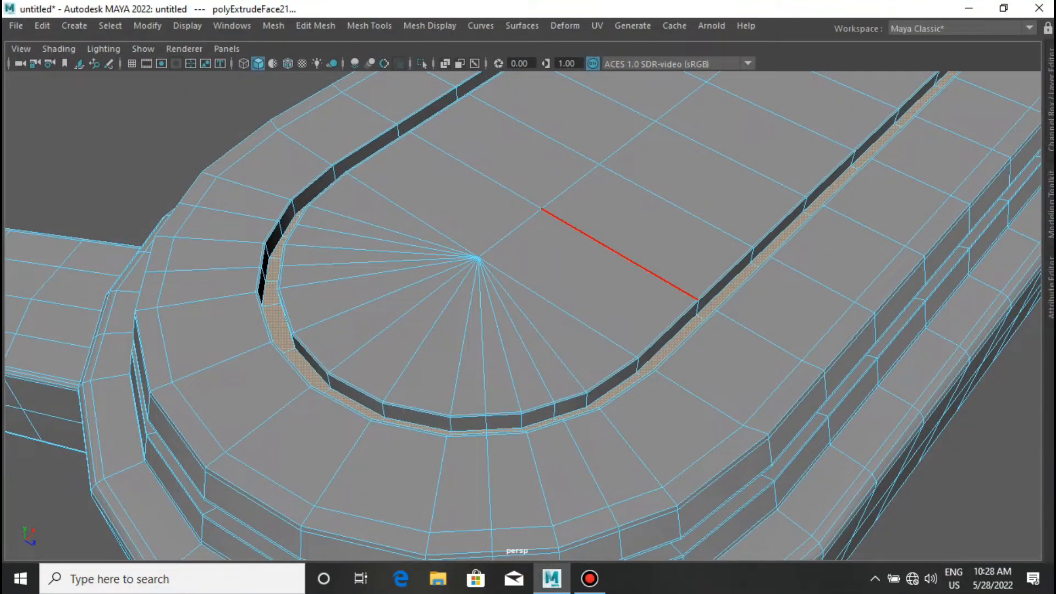
pyautogui.scroll(3, 310, 187)
pyautogui.keyDown('alt'); pyautogui.moveTo(311, 187); pyautogui.dragTo(809, 403, button='middle'); pyautogui.keyUp('alt')
pyautogui.scroll(5, 597, 298)
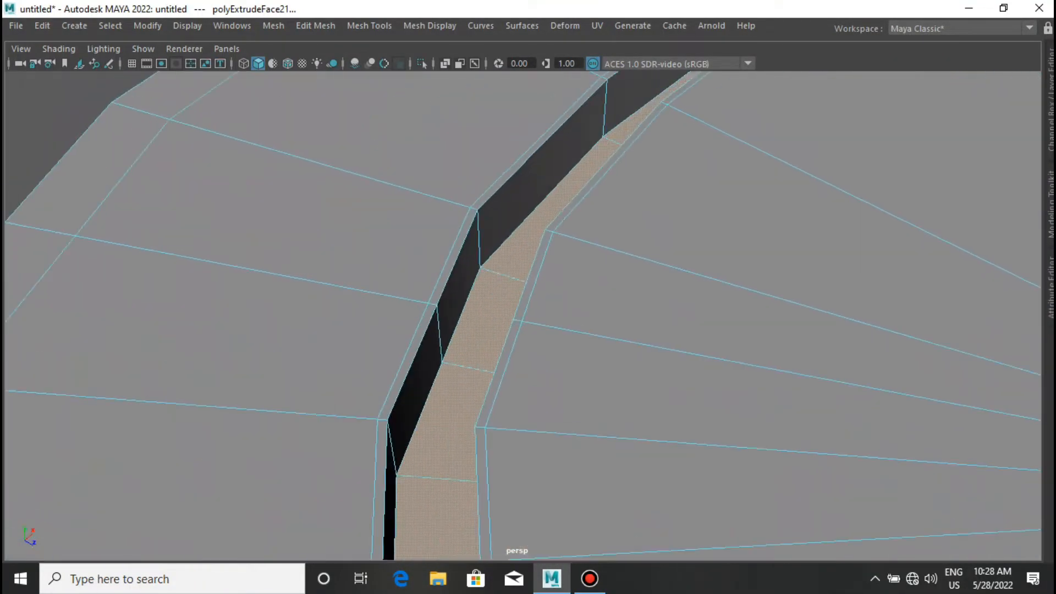
pyautogui.scroll(-5, 523, 316)
pyautogui.keyDown('alt'); pyautogui.moveTo(479, 248); pyautogui.dragTo(611, 275); pyautogui.keyUp('alt')
pyautogui.scroll(3, 610, 275)
pyautogui.keyDown('alt'); pyautogui.moveTo(847, 171); pyautogui.dragTo(601, 275, button='middle'); pyautogui.keyUp('alt')
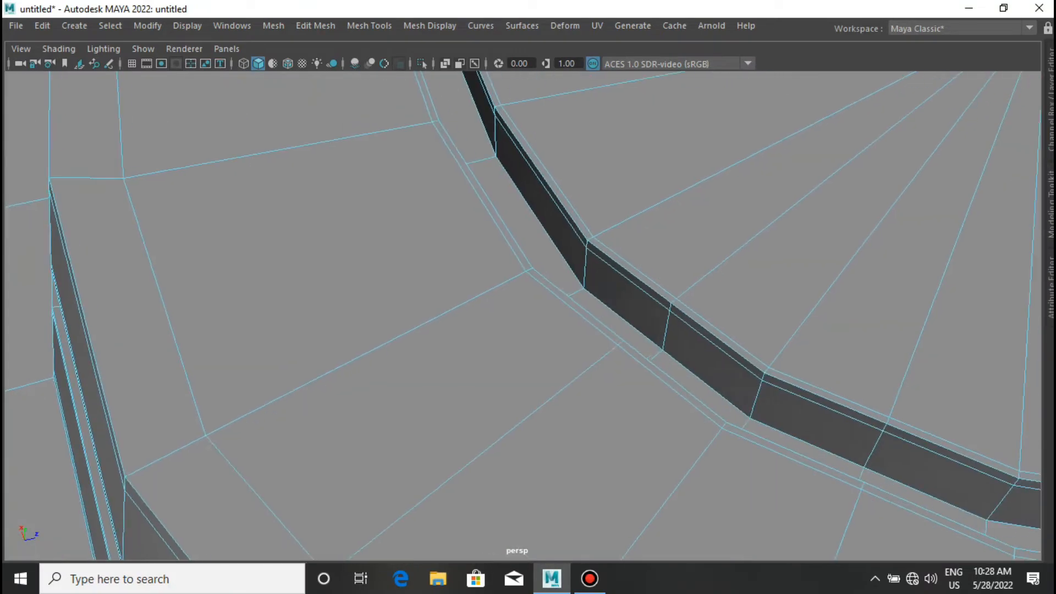
pyautogui.scroll(3, 601, 275)
pyautogui.keyDown('ctrl'); pyautogui.click(709, 347); pyautogui.keyUp('ctrl')
pyautogui.scroll(-5, 572, 330)
# Insert supporting edge loops along the rims and inside the groove around the raised tier's side.
pyautogui.keyDown('alt'); pyautogui.moveTo(573, 377); pyautogui.dragTo(506, 306); pyautogui.keyUp('alt')
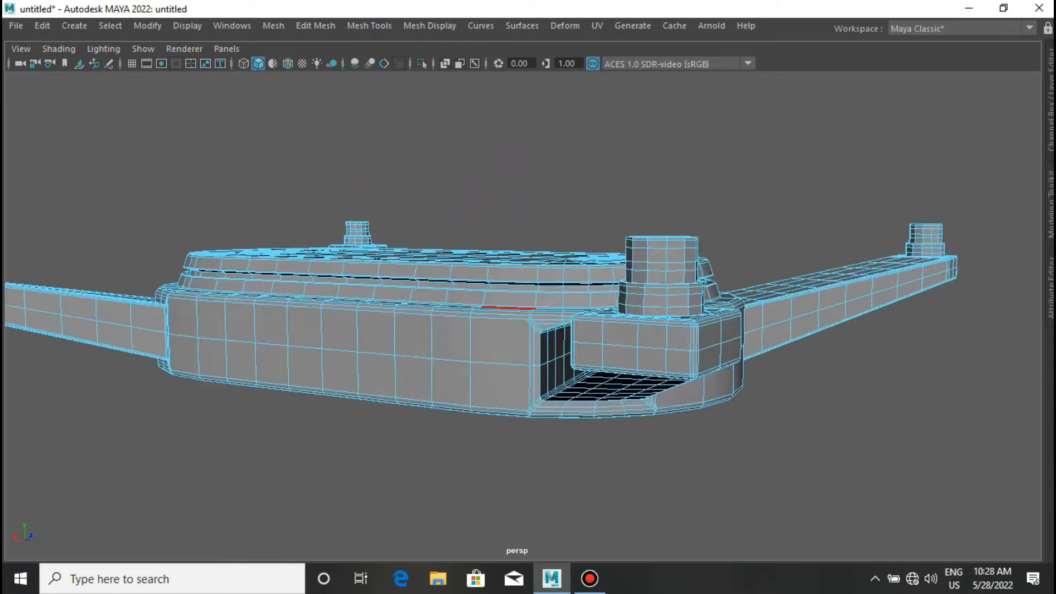
pyautogui.scroll(6, 597, 173)
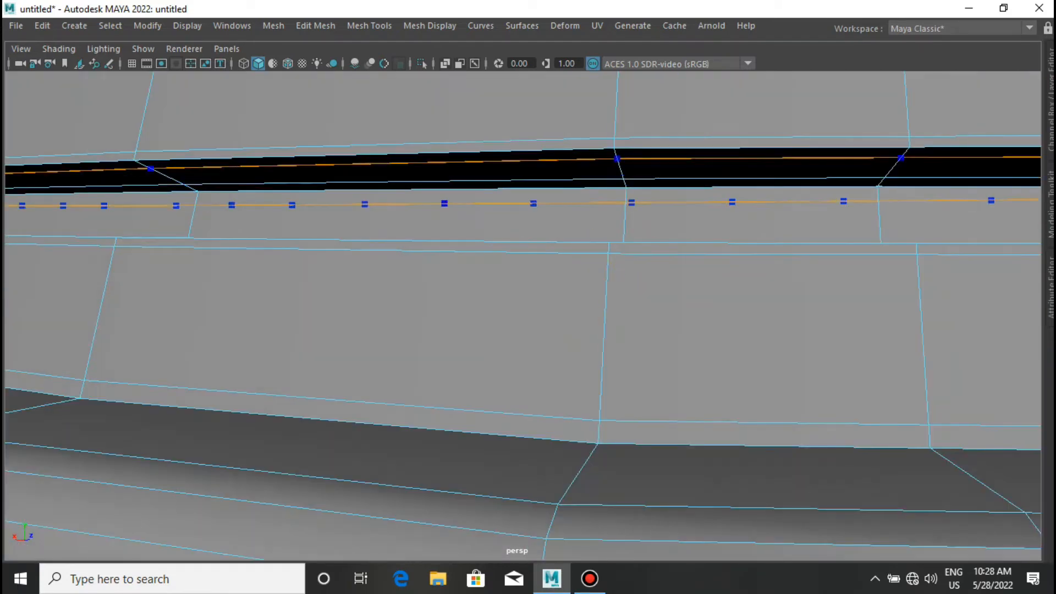
pyautogui.scroll(-5, 626, 187)
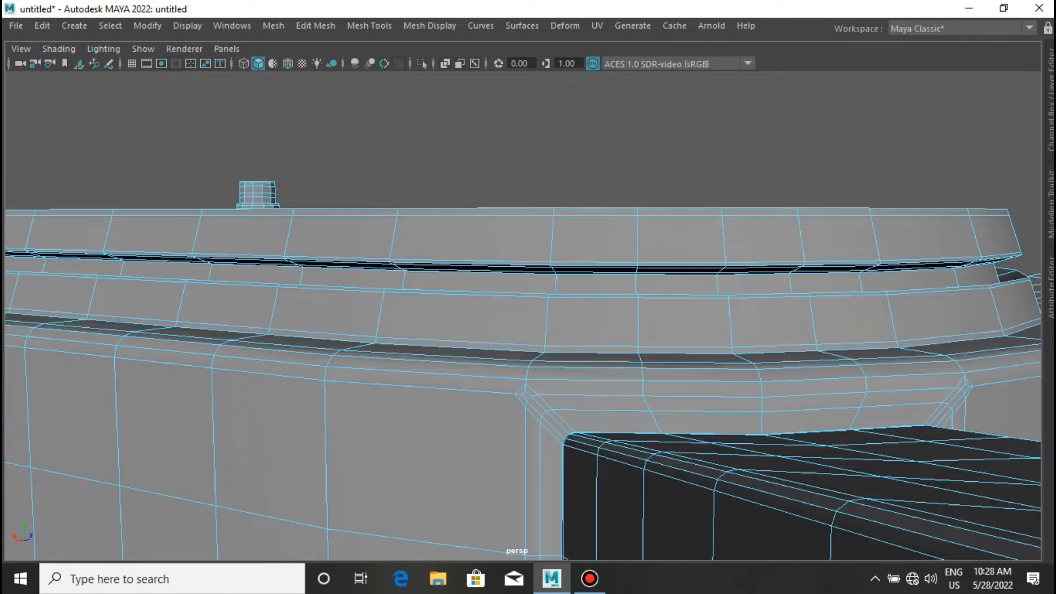
pyautogui.keyDown('alt'); pyautogui.moveTo(687, 360); pyautogui.dragTo(765, 440); pyautogui.keyUp('alt')
pyautogui.scroll(5, 909, 459)
pyautogui.keyDown('alt'); pyautogui.moveTo(909, 460); pyautogui.dragTo(684, 323, button='middle'); pyautogui.keyUp('alt')
pyautogui.scroll(-3, 683, 322)
pyautogui.scroll(5, 683, 322)
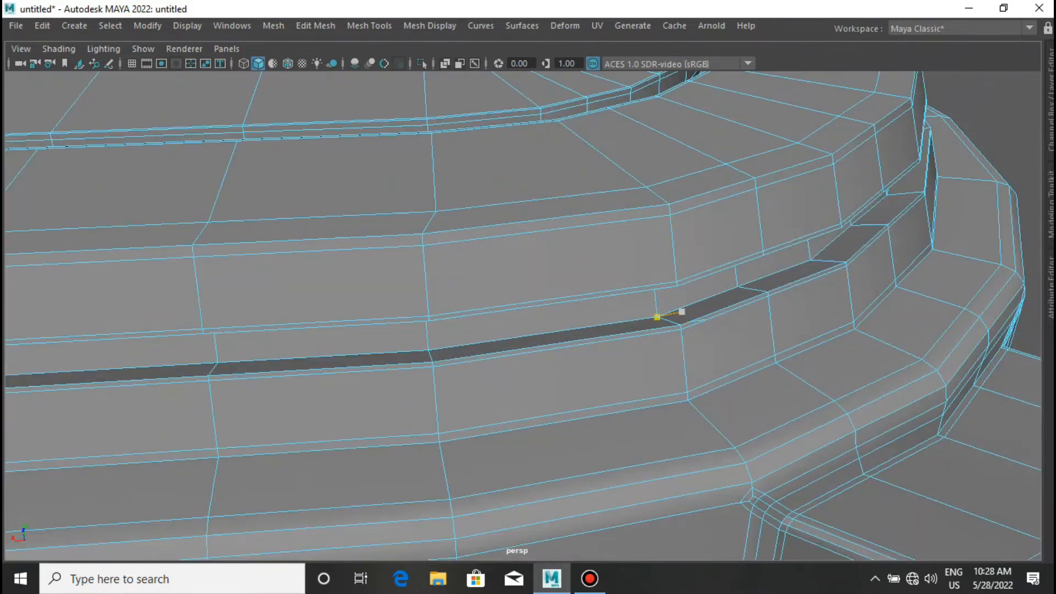
pyautogui.press('q')
pyautogui.keyDown('shift'); pyautogui.moveTo(764, 213); pyautogui.dragTo(686, 215, button='right'); pyautogui.keyUp('shift')
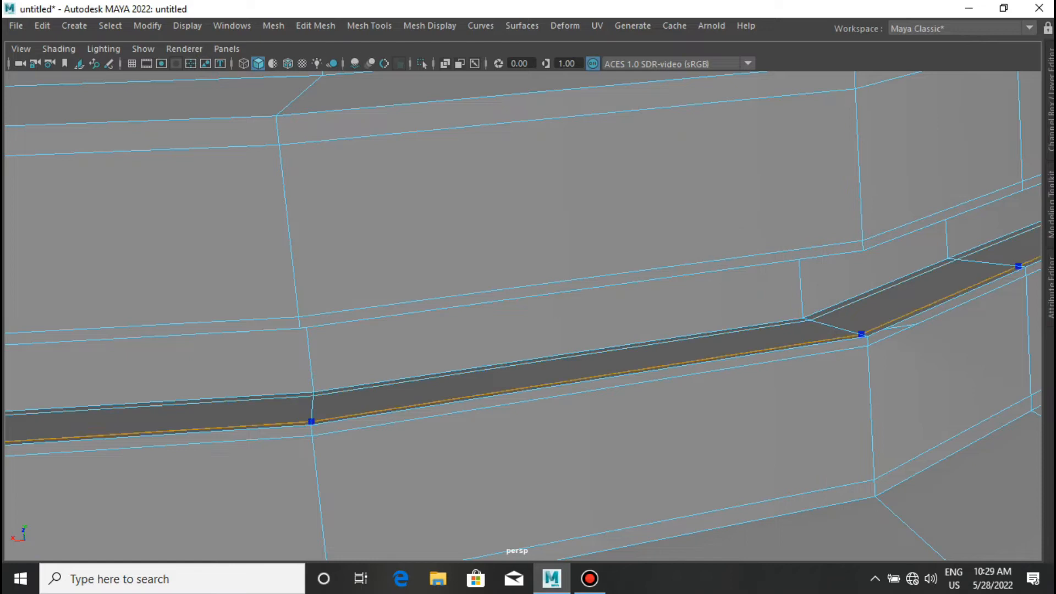
pyautogui.moveTo(898, 151); pyautogui.dragTo(899, 110, button='right')
# Examine the smoothed grooves, the raised tier and the leg junctions from several angles.
pyautogui.scroll(-8, 523, 316)
pyautogui.keyDown('alt'); pyautogui.moveTo(259, 330); pyautogui.dragTo(605, 330); pyautogui.keyUp('alt')
pyautogui.scroll(4, 437, 427)
pyautogui.moveTo(438, 427)
pyautogui.keyDown('alt'); pyautogui.mouseDown()
pyautogui.moveTo(770, 407)
pyautogui.moveTo(742, 407)
pyautogui.mouseUp(); pyautogui.keyUp('alt')
pyautogui.scroll(-5, 523, 316)
pyautogui.press('F8')
pyautogui.scroll(-2, 523, 316)
pyautogui.scroll(8, 522, 316)
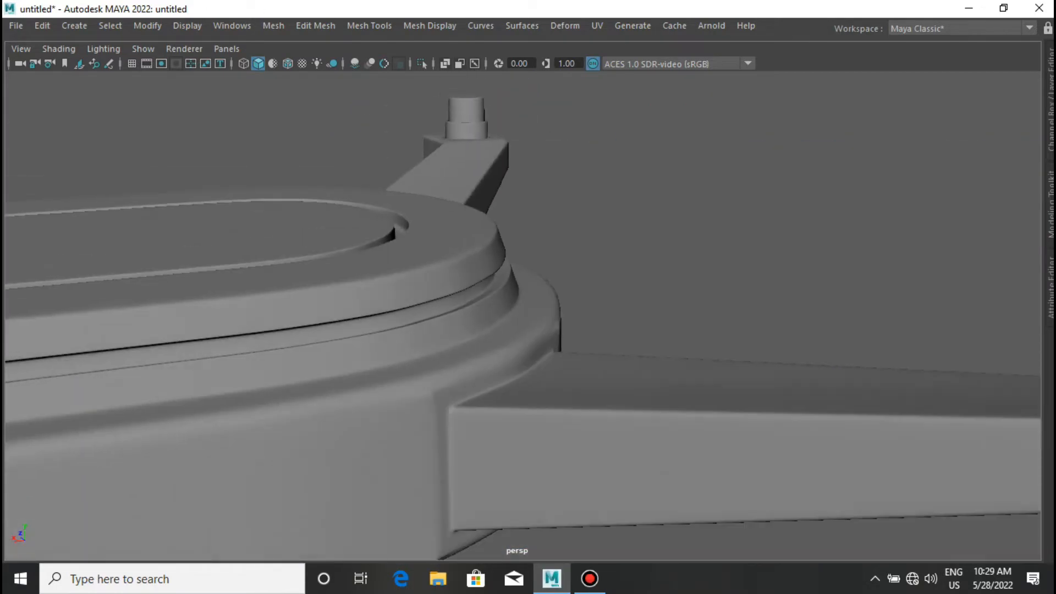
pyautogui.press('f')
pyautogui.keyDown('alt'); pyautogui.moveTo(550, 385); pyautogui.dragTo(429, 341); pyautogui.keyUp('alt')
# Inset the middle block of faces on the body's underside with an extrude offset of 0.03.
pyautogui.click(589, 253)
pyautogui.keyDown('alt'); pyautogui.moveTo(589, 253); pyautogui.dragTo(610, 152); pyautogui.keyUp('alt')
pyautogui.moveTo(611, 152); pyautogui.dragTo(610, 194, button='right')
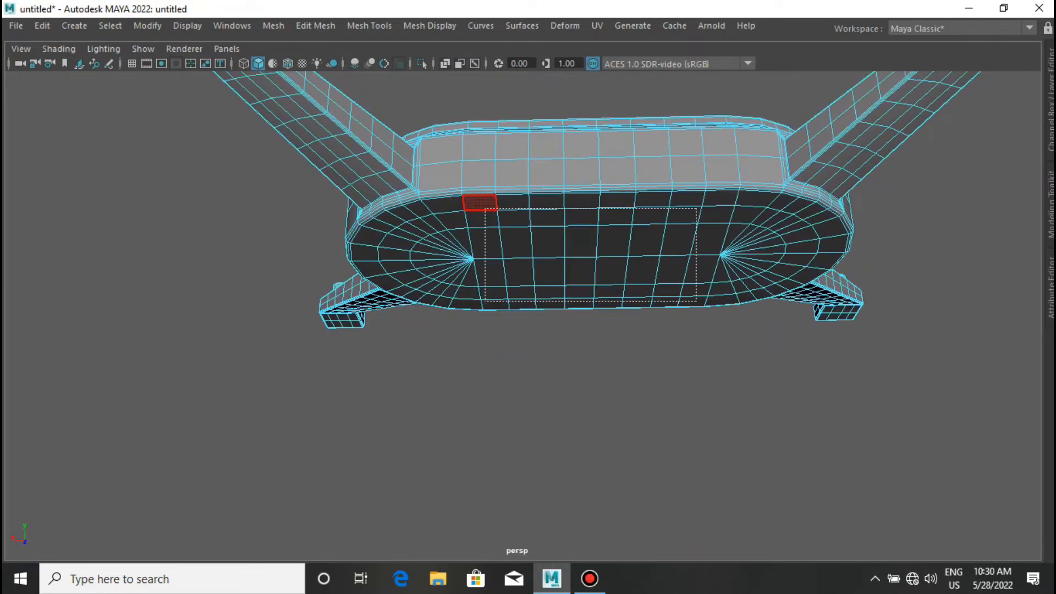
pyautogui.keyDown('alt'); pyautogui.moveTo(721, 198); pyautogui.dragTo(605, 138); pyautogui.keyUp('alt')
pyautogui.scroll(4, 489, 257)
pyautogui.scroll(-2, 490, 257)
pyautogui.hotkey('ctrl', 'e')
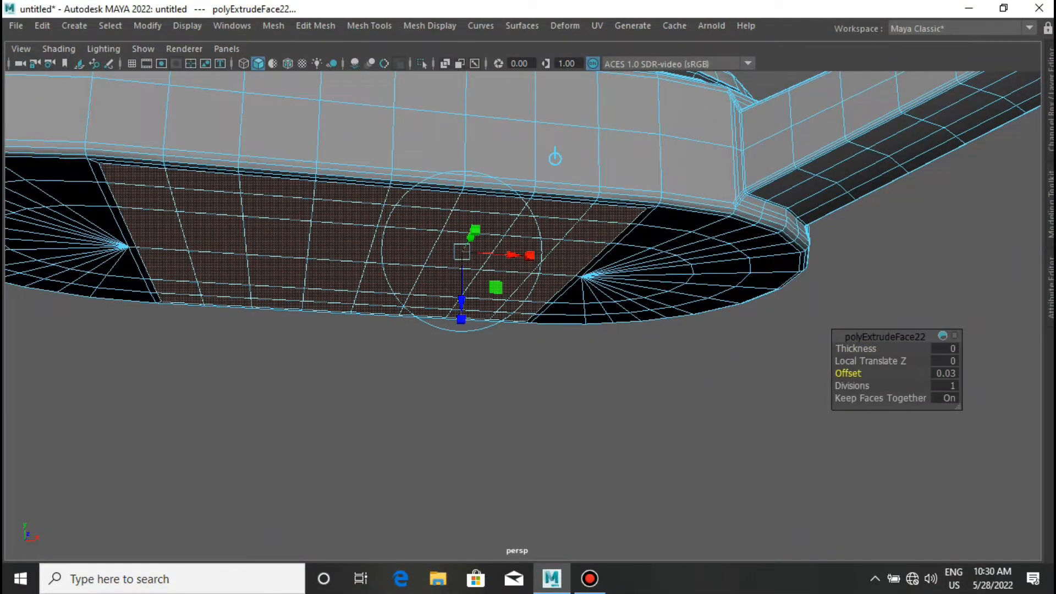
# Extrude the inset faces on the body's underside downward into a shallow block.
pyautogui.moveTo(855, 348); pyautogui.dragTo(885, 348)
pyautogui.keyDown('alt'); pyautogui.moveTo(550, 247); pyautogui.dragTo(715, 291); pyautogui.keyUp('alt')
pyautogui.keyDown('alt'); pyautogui.moveTo(586, 178); pyautogui.dragTo(607, 156); pyautogui.keyUp('alt')
# Bevel the underside block's lower edges with a fraction of 0.63 and 3 segments.
pyautogui.keyDown('shift'); pyautogui.rightClick(648, 214); pyautogui.keyUp('shift')
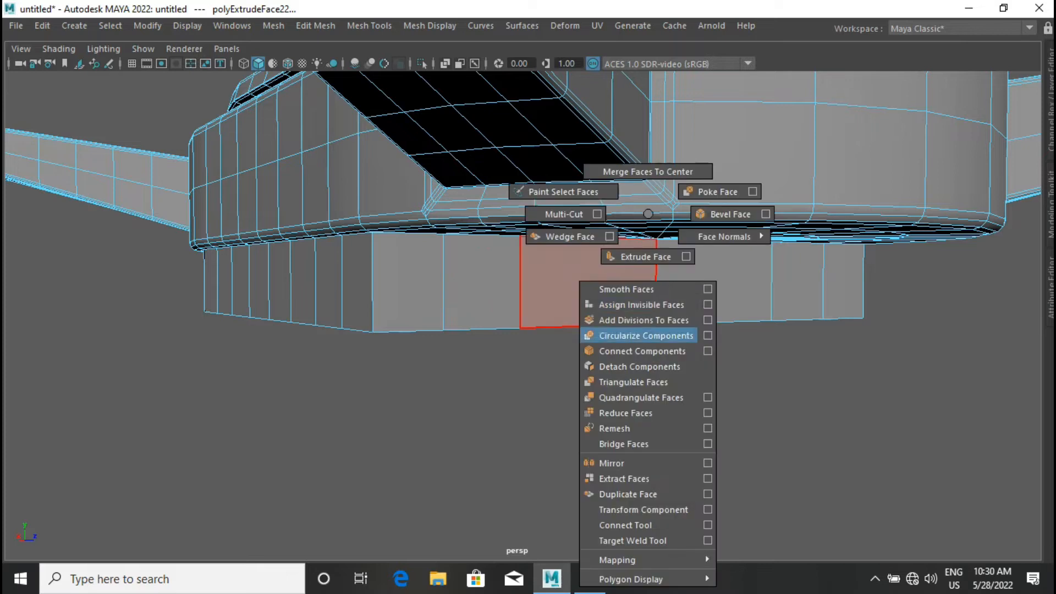
pyautogui.moveTo(611, 151); pyautogui.dragTo(611, 109, button='right')
pyautogui.click(357, 330)
pyautogui.keyDown('alt'); pyautogui.moveTo(358, 330); pyautogui.dragTo(605, 341); pyautogui.keyUp('alt')
pyautogui.hotkey('alt', 'shift')
pyautogui.hotkey('alt', 'shift')
pyautogui.hotkey('ctrl', 'b')
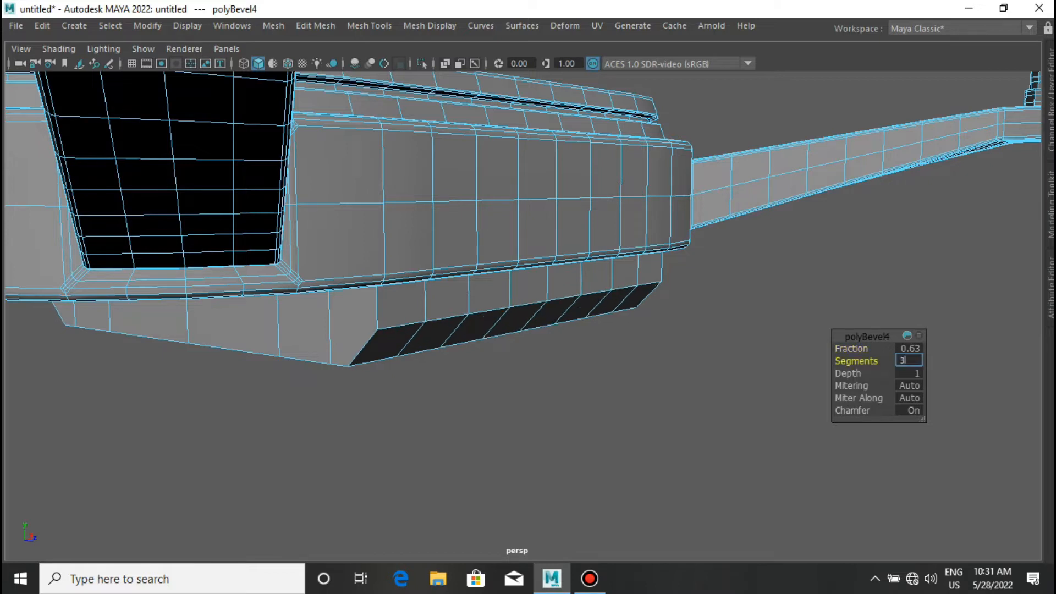
# Select the faces at both ends of the underside block and inset them with an extrude offset.
pyautogui.scroll(-2, 523, 231)
pyautogui.scroll(2, 523, 231)
pyautogui.keyDown('alt'); pyautogui.moveTo(385, 308); pyautogui.dragTo(561, 300); pyautogui.keyUp('alt')
pyautogui.moveTo(658, 150); pyautogui.dragTo(658, 193, button='right')
pyautogui.moveTo(461, 292); pyautogui.dragTo(720, 293)
pyautogui.keyDown('alt'); pyautogui.moveTo(715, 299); pyautogui.dragTo(481, 328); pyautogui.keyUp('alt')
pyautogui.press('space')
pyautogui.keyDown('alt'); pyautogui.moveTo(482, 329); pyautogui.dragTo(263, 201, button='middle'); pyautogui.keyUp('alt')
pyautogui.moveTo(510, 354); pyautogui.dragTo(793, 361)
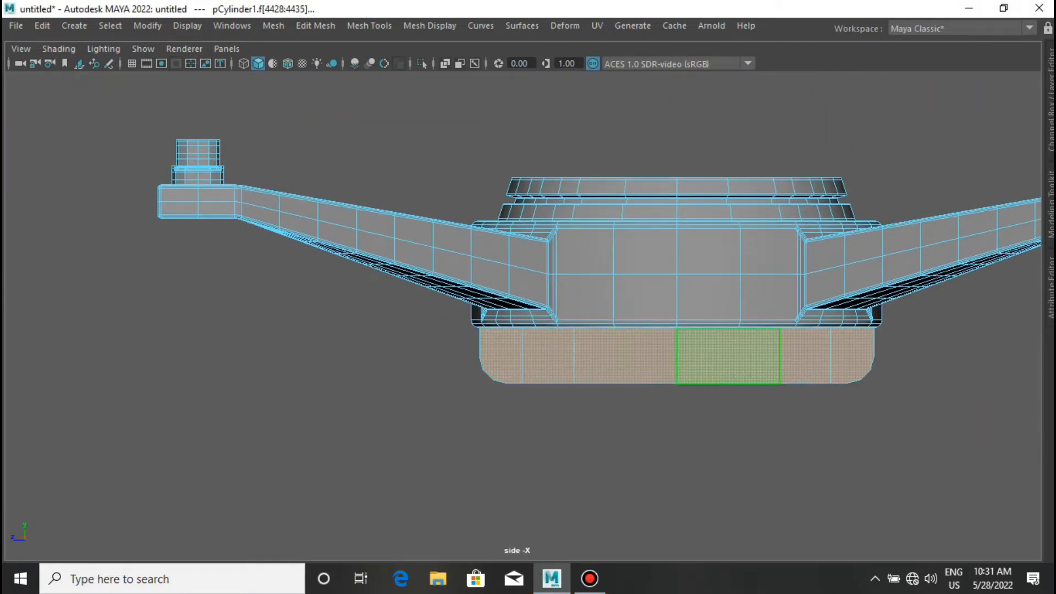
pyautogui.press('space')
pyautogui.moveTo(693, 342); pyautogui.dragTo(693, 297)
pyautogui.scroll(5, 531, 308)
pyautogui.scroll(-2, 531, 308)
pyautogui.hotkey('ctrl', 'e')
pyautogui.keyDown('alt'); pyautogui.moveTo(550, 308); pyautogui.dragTo(699, 314); pyautogui.keyUp('alt')
pyautogui.moveTo(847, 373)
pyautogui.mouseDown()
pyautogui.moveTo(872, 373)
pyautogui.moveTo(855, 373)
pyautogui.mouseUp()
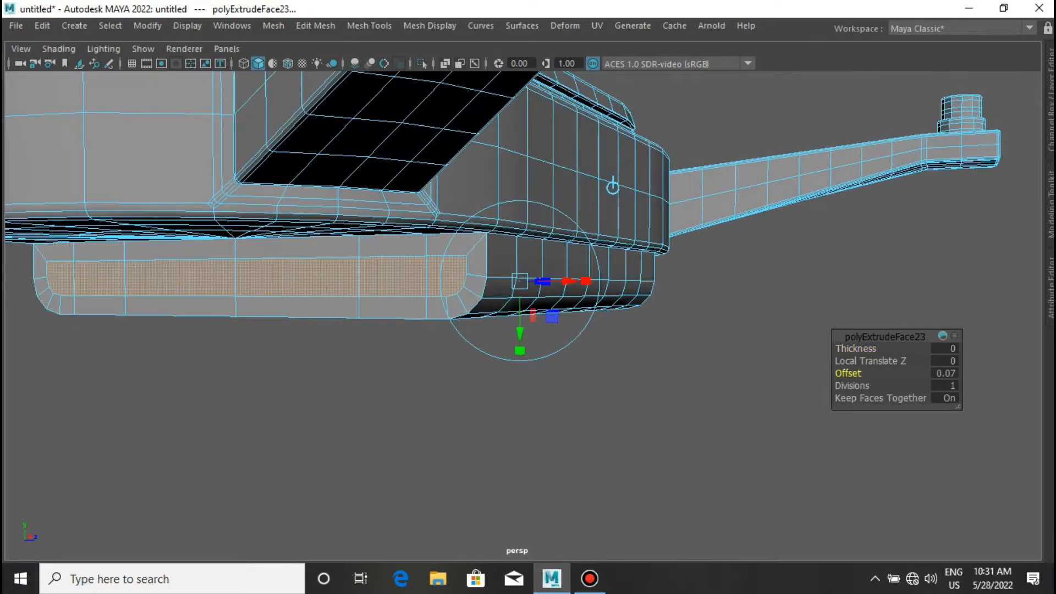
pyautogui.press('q')
# Inset the underside block's end faces a second time with an extrude offset of 0.03.
pyautogui.scroll(-2, 523, 316)
pyautogui.keyDown('alt'); pyautogui.moveTo(550, 308); pyautogui.dragTo(522, 294); pyautogui.keyUp('alt')
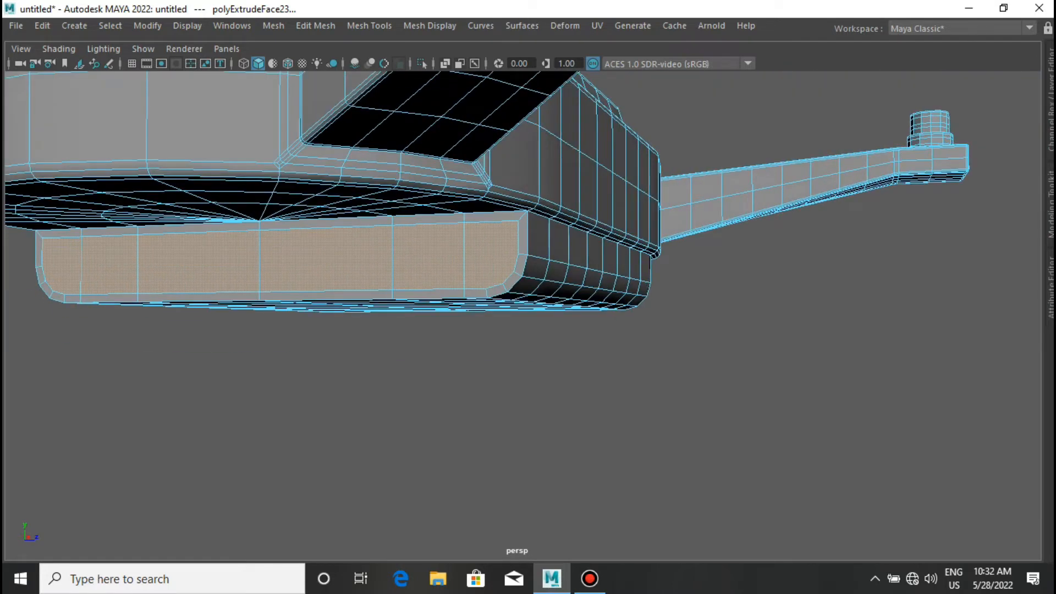
pyautogui.hotkey('ctrl', 'e')
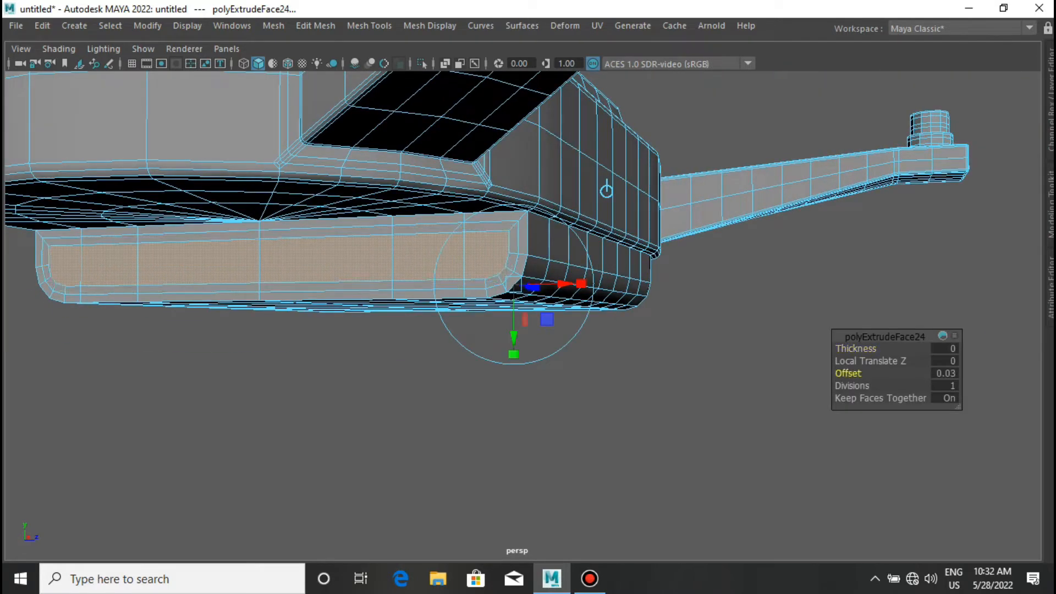
pyautogui.press('q')
# Delete the inset end faces and bridge the open borders through the underside block with 8 divisions.
pyautogui.keyDown('alt'); pyautogui.moveTo(606, 190); pyautogui.dragTo(605, 231); pyautogui.keyUp('alt')
pyautogui.press('space')
pyautogui.moveTo(611, 368); pyautogui.dragTo(733, 319)
pyautogui.press('space')
pyautogui.keyDown('alt'); pyautogui.moveTo(733, 321); pyautogui.dragTo(495, 330); pyautogui.keyUp('alt')
pyautogui.keyDown('shift'); pyautogui.moveTo(637, 214); pyautogui.dragTo(633, 443, button='right'); pyautogui.keyUp('shift')
pyautogui.moveTo(633, 443)
pyautogui.keyDown('alt'); pyautogui.mouseDown()
pyautogui.moveTo(633, 407)
pyautogui.moveTo(495, 424)
pyautogui.moveTo(649, 418)
pyautogui.moveTo(624, 435)
pyautogui.mouseUp(); pyautogui.keyUp('alt')
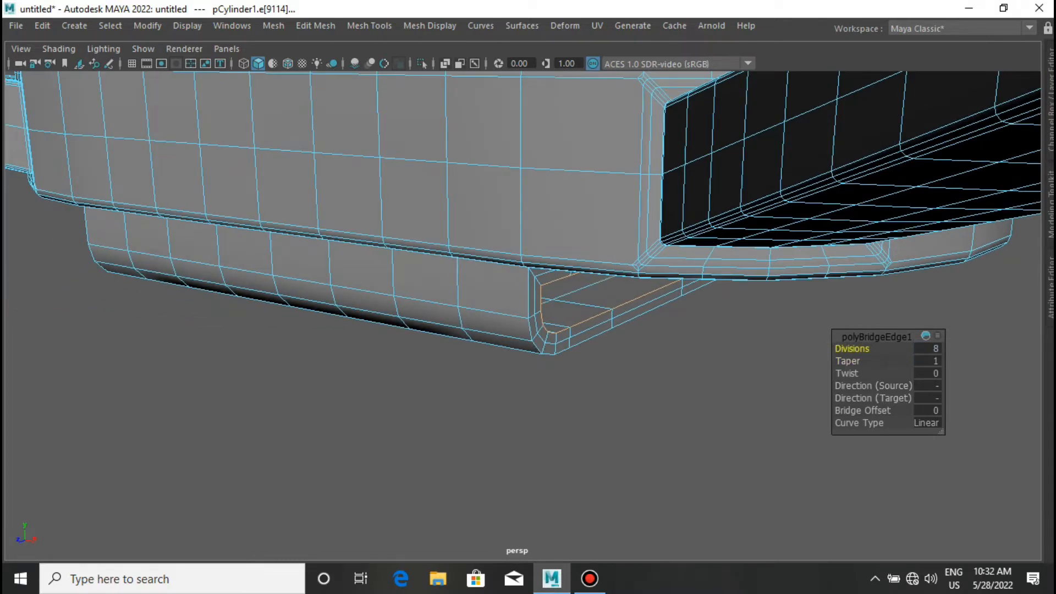
pyautogui.scroll(3, 523, 316)
pyautogui.keyDown('alt'); pyautogui.moveTo(605, 385); pyautogui.dragTo(702, 363); pyautogui.keyUp('alt')
pyautogui.click(928, 347)
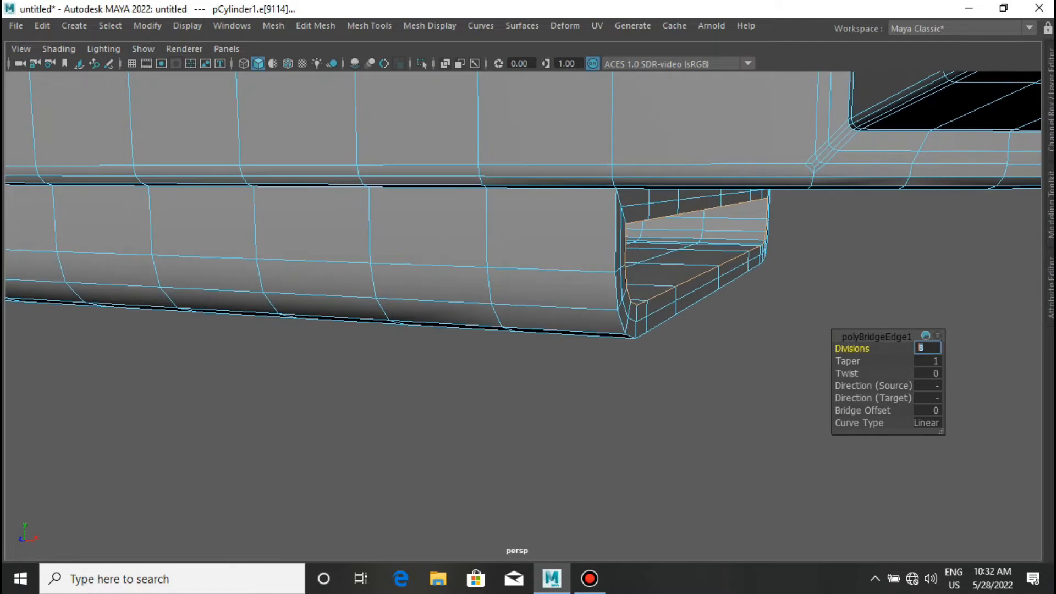
# Insert a supporting edge loop just inside the first opening of the underside block's tunnel.
pyautogui.scroll(-3, 523, 316)
pyautogui.keyDown('alt'); pyautogui.moveTo(935, 363); pyautogui.dragTo(718, 330); pyautogui.keyUp('alt')
pyautogui.keyDown('shift'); pyautogui.moveTo(715, 330); pyautogui.dragTo(807, 313, button='right'); pyautogui.keyUp('shift')
pyautogui.keyDown('alt'); pyautogui.moveTo(770, 330); pyautogui.dragTo(781, 352); pyautogui.keyUp('alt')
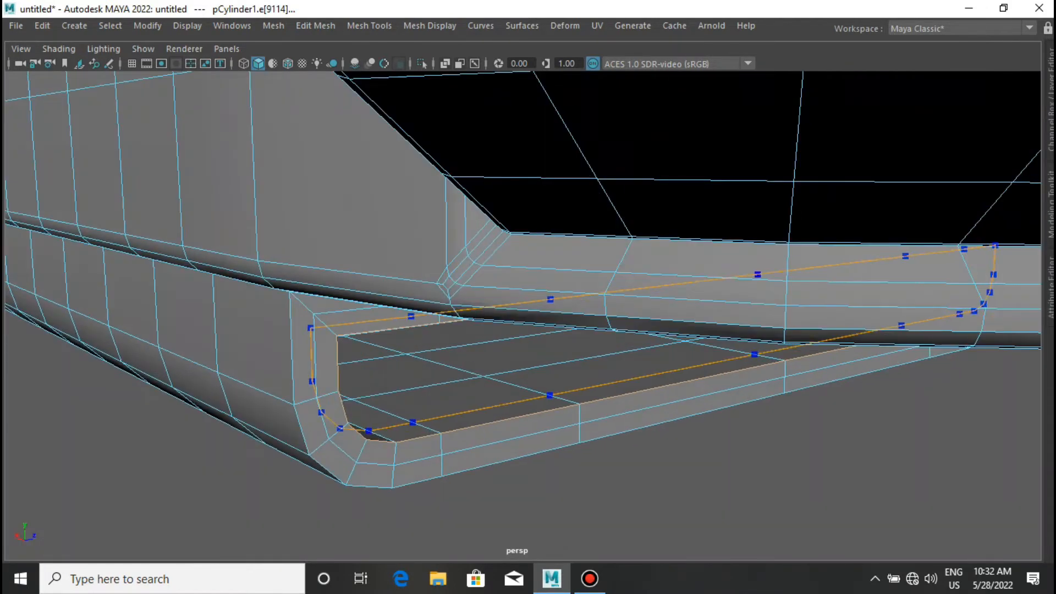
pyautogui.scroll(-5, 523, 316)
pyautogui.keyDown('alt'); pyautogui.moveTo(495, 319); pyautogui.dragTo(632, 352); pyautogui.keyUp('alt')
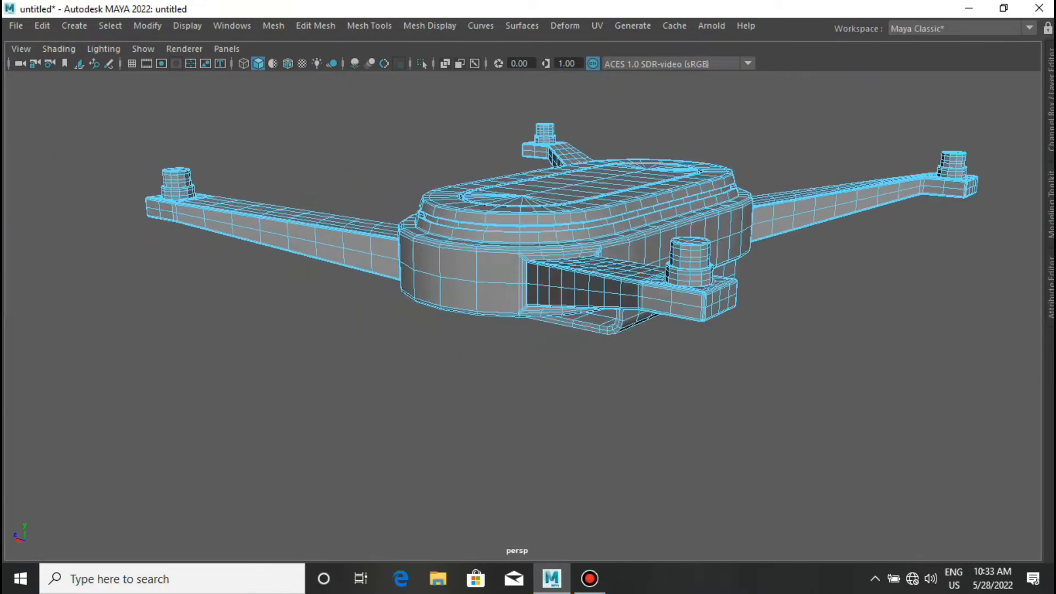
# Insert a matching supporting edge loop just inside the tunnel's opposite opening.
pyautogui.scroll(5, 524, 315)
pyautogui.keyDown('alt'); pyautogui.moveTo(605, 264); pyautogui.dragTo(495, 330); pyautogui.keyUp('alt')
pyautogui.click(885, 423)
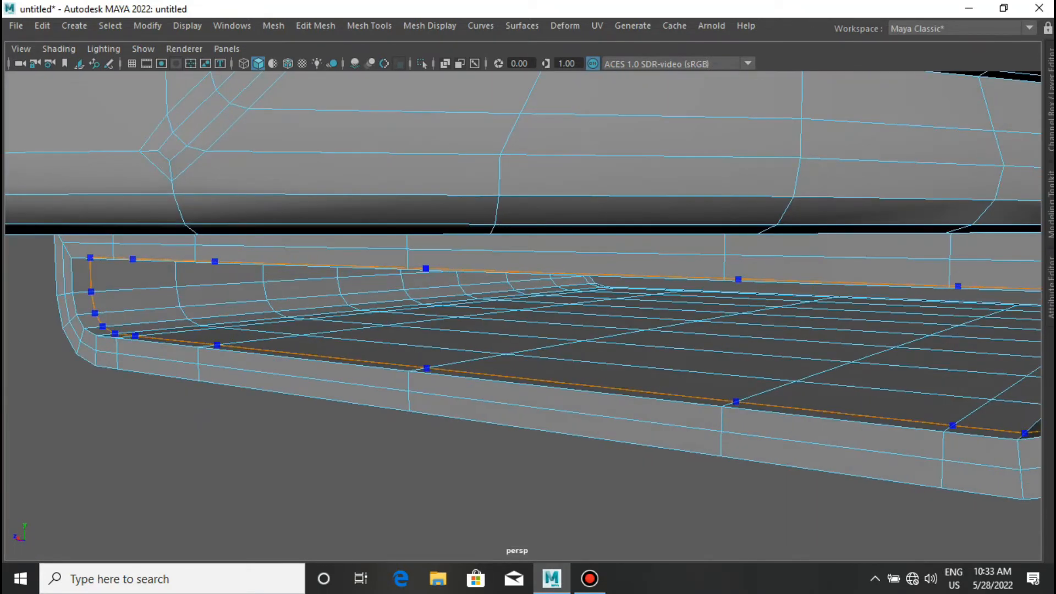
pyautogui.scroll(-4, 440, 341)
pyautogui.keyDown('alt'); pyautogui.moveTo(440, 341); pyautogui.dragTo(357, 332); pyautogui.keyUp('alt')
pyautogui.scroll(-4, 523, 315)
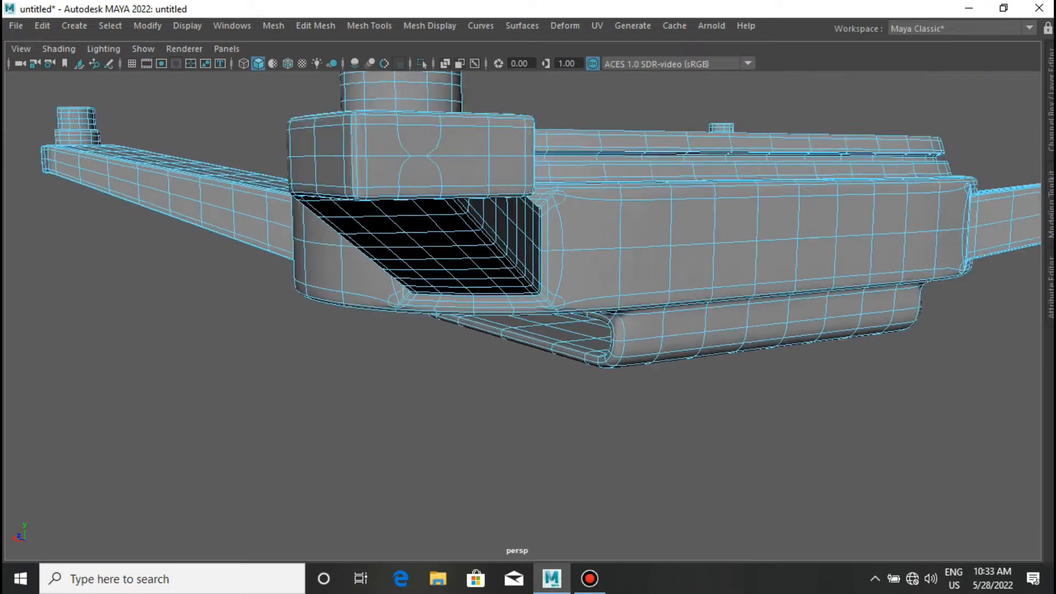
# Insert supporting edge loops along the underside block's side and around the body near the block's ends.
pyautogui.keyDown('alt'); pyautogui.moveTo(523, 315); pyautogui.dragTo(429, 313); pyautogui.keyUp('alt')
pyautogui.scroll(4, 671, 292)
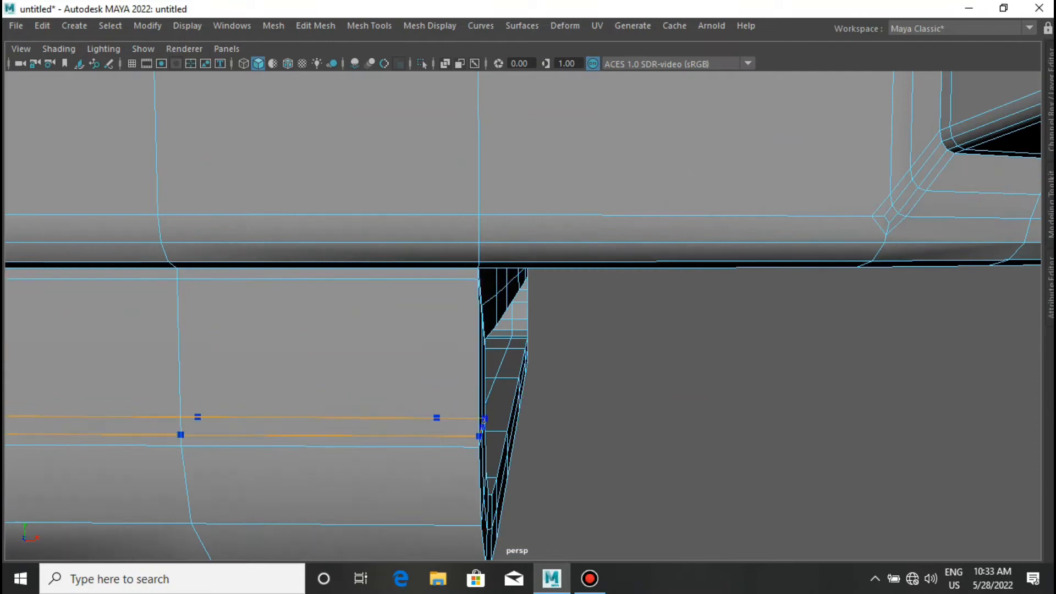
pyautogui.keyDown('ctrl'); pyautogui.click(484, 423); pyautogui.keyUp('ctrl')
pyautogui.scroll(-7, 484, 423)
pyautogui.keyDown('shift'); pyautogui.moveTo(483, 215); pyautogui.dragTo(401, 215, button='right'); pyautogui.keyUp('shift')
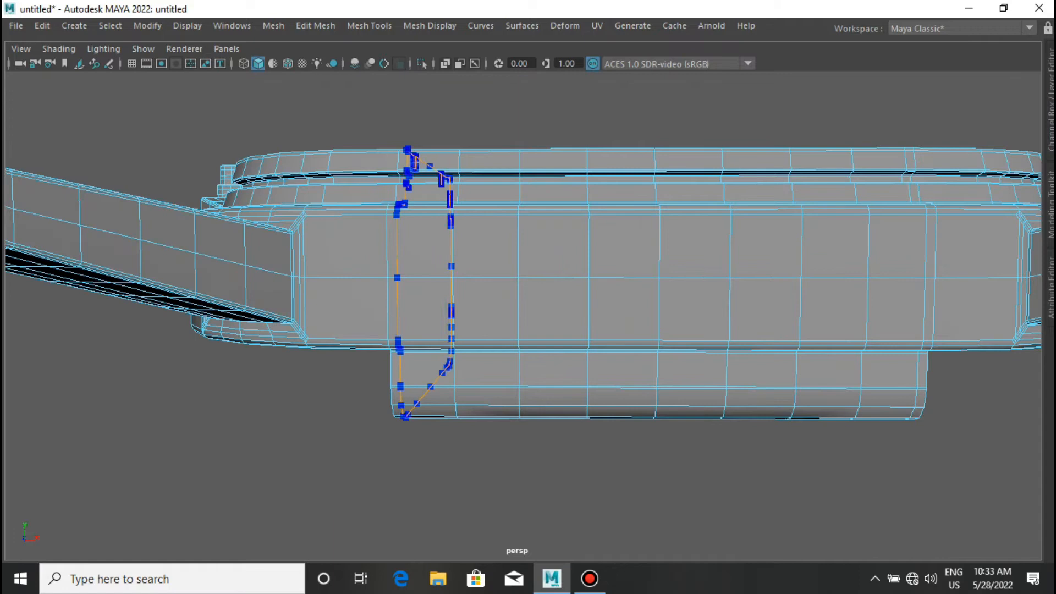
pyautogui.press('space')
pyautogui.click(608, 392)
pyautogui.keyDown('alt'); pyautogui.moveTo(609, 391); pyautogui.dragTo(473, 242); pyautogui.keyUp('alt')
pyautogui.scroll(-6, 430, 373)
# Return to object mode and examine the whole drone model.
pyautogui.moveTo(473, 242); pyautogui.dragTo(548, 130, button='right')
pyautogui.click(548, 130)
pyautogui.keyDown('alt'); pyautogui.moveTo(548, 130); pyautogui.dragTo(418, 94); pyautogui.keyUp('alt')
pyautogui.keyDown('alt'); pyautogui.moveTo(418, 220); pyautogui.dragTo(550, 237); pyautogui.keyUp('alt')
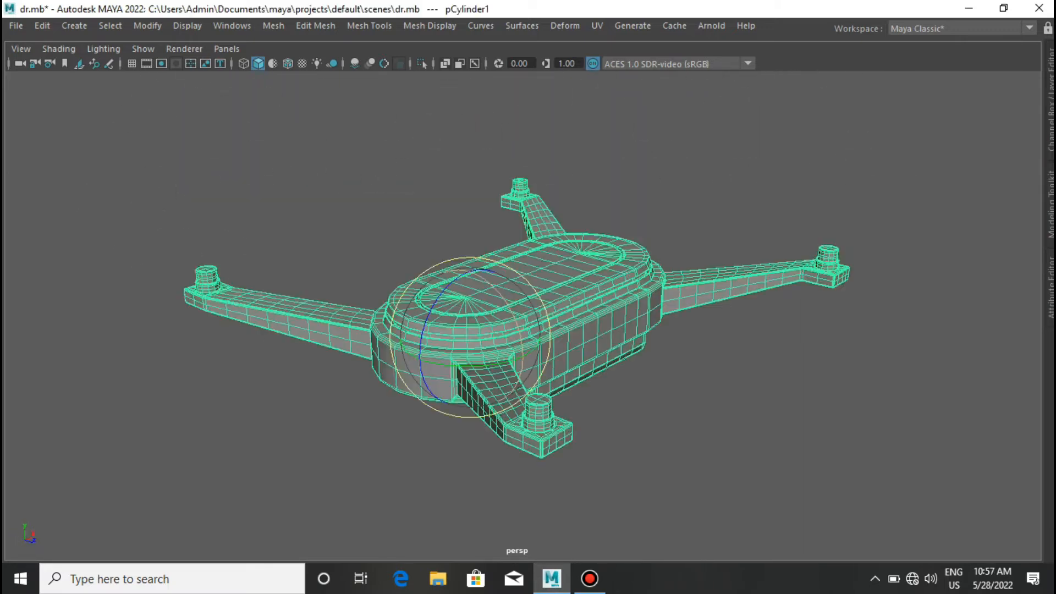
pyautogui.keyDown('alt'); pyautogui.moveTo(721, 286); pyautogui.dragTo(571, 220); pyautogui.keyUp('alt')
# Inset the body's end-wall faces between the legs with a small extrude offset.
pyautogui.press('space')
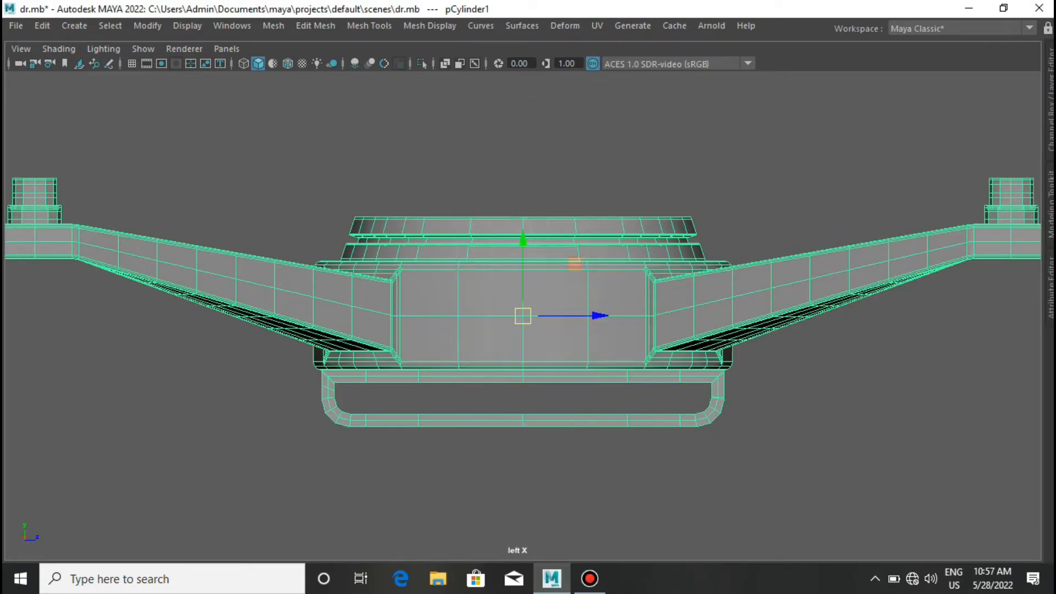
pyautogui.hotkey('ctrl', 'e')
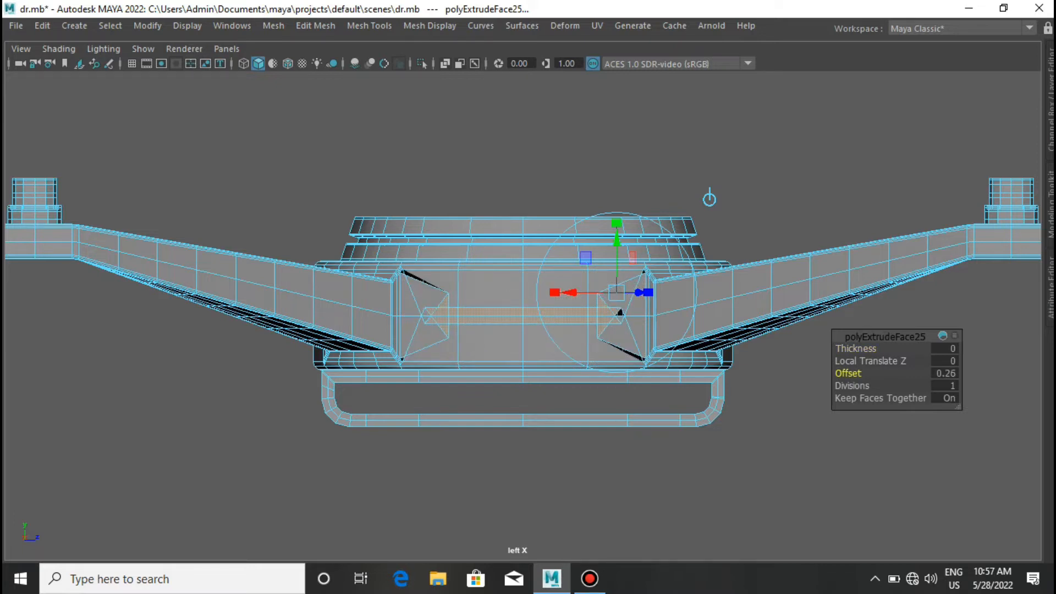
pyautogui.hotkey('ctrl', 'z')
pyautogui.scroll(3, 523, 315)
pyautogui.moveTo(848, 373)
pyautogui.mouseDown()
pyautogui.moveTo(897, 373)
pyautogui.moveTo(844, 373)
pyautogui.mouseUp()
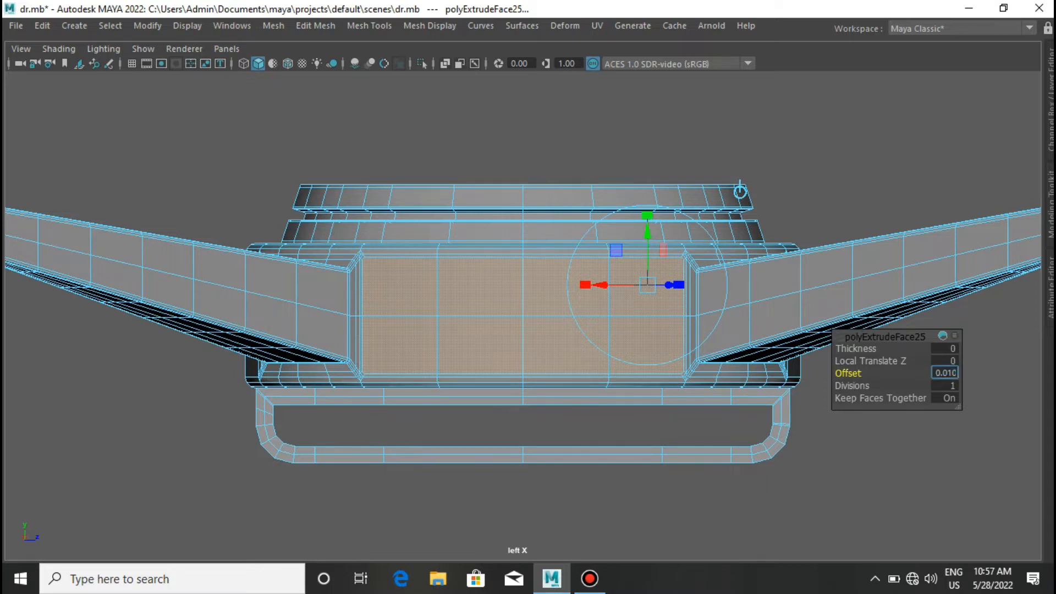
pyautogui.press('q')
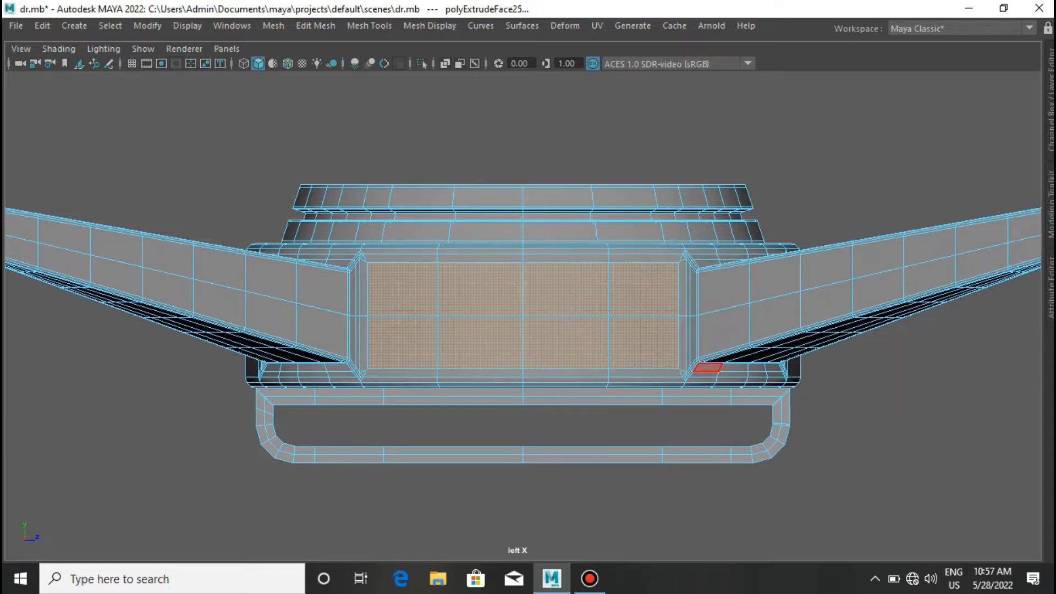
# Remove the inset end-wall faces and bridge the open borders through the inside of the body.
pyautogui.keyDown('shift'); pyautogui.moveTo(605, 214); pyautogui.dragTo(583, 428, button='right'); pyautogui.keyUp('shift')
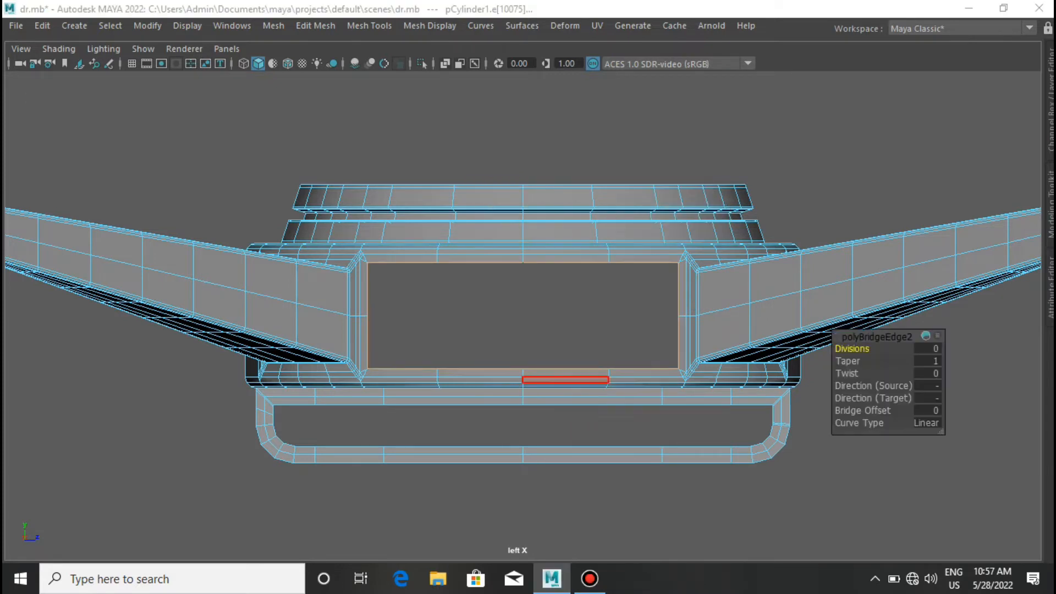
pyautogui.press('space')
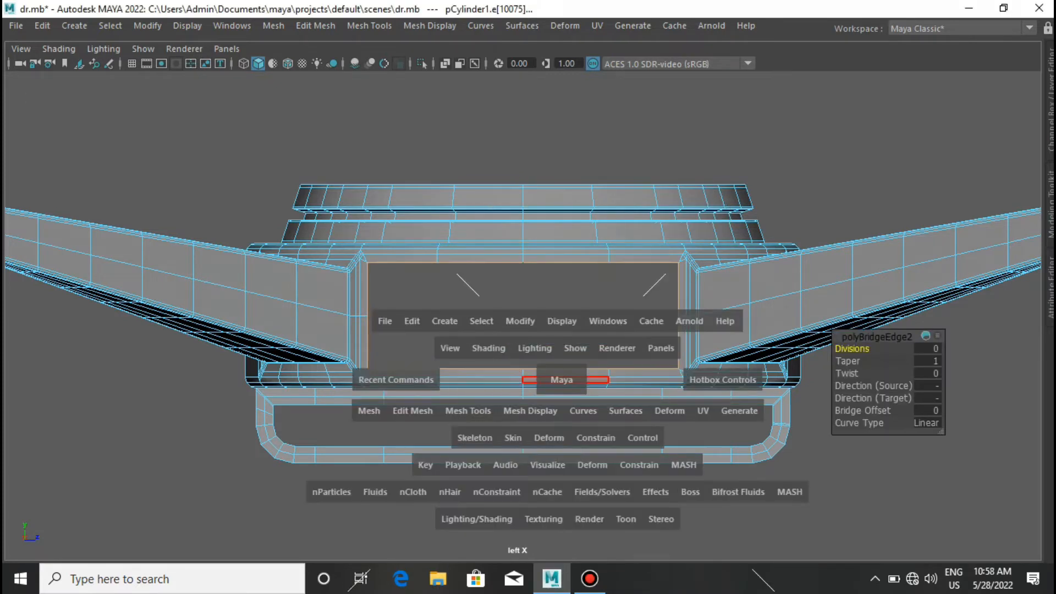
pyautogui.moveTo(561, 379); pyautogui.dragTo(561, 335)
pyautogui.keyDown('alt'); pyautogui.moveTo(561, 336); pyautogui.dragTo(660, 358); pyautogui.keyUp('alt')
# Insert a supporting edge loop just inside the rim of the first end-wall opening.
pyautogui.scroll(3, 701, 365)
pyautogui.keyDown('alt'); pyautogui.moveTo(701, 366); pyautogui.dragTo(433, 398, button='middle'); pyautogui.keyUp('alt')
pyautogui.scroll(3, 433, 398)
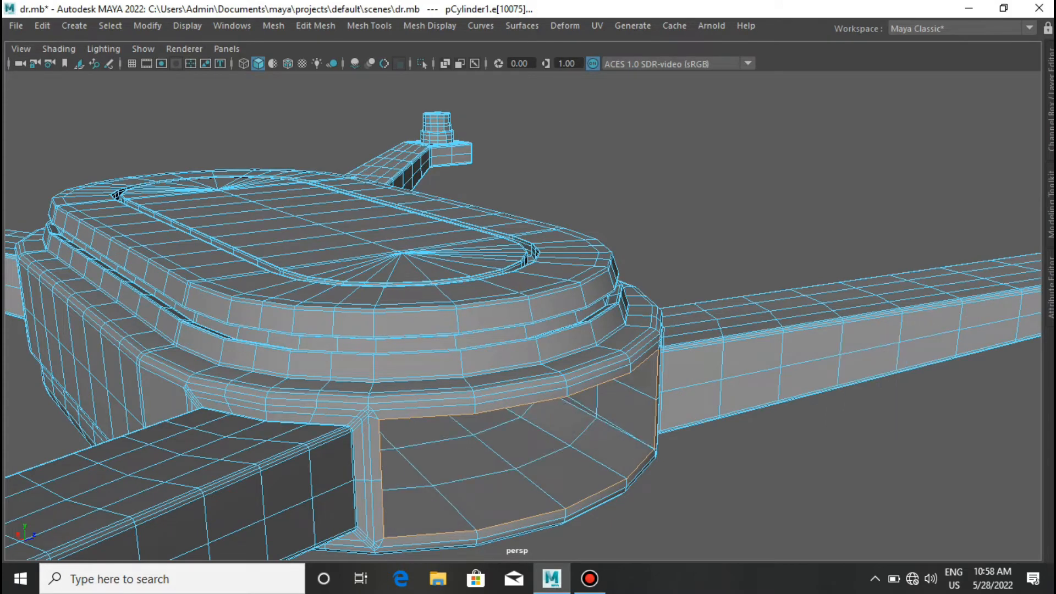
pyautogui.keyDown('shift'); pyautogui.moveTo(619, 397); pyautogui.dragTo(529, 291, button='right'); pyautogui.keyUp('shift')
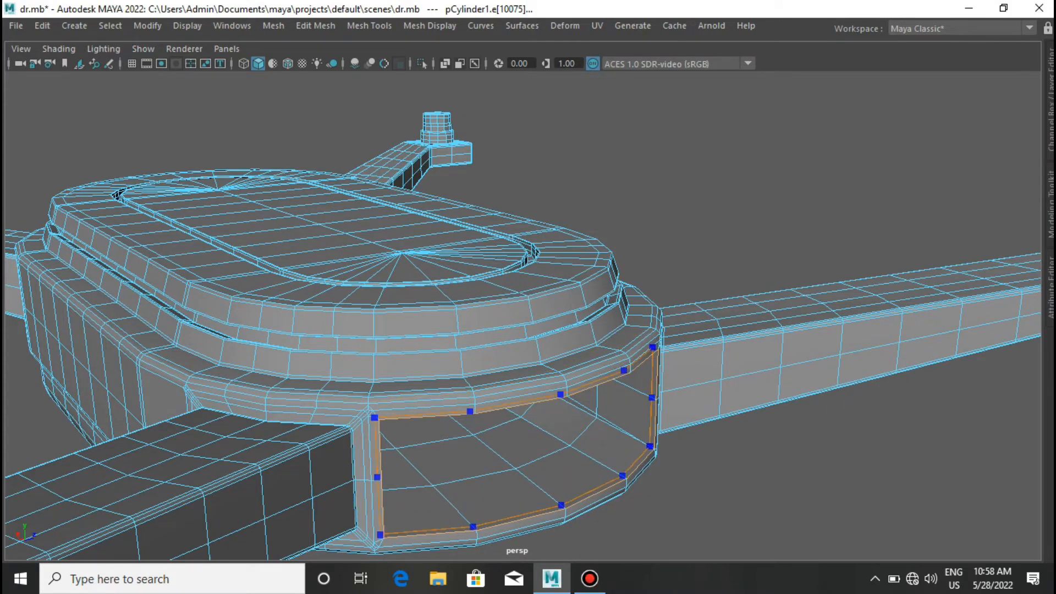
pyautogui.scroll(-4, 523, 317)
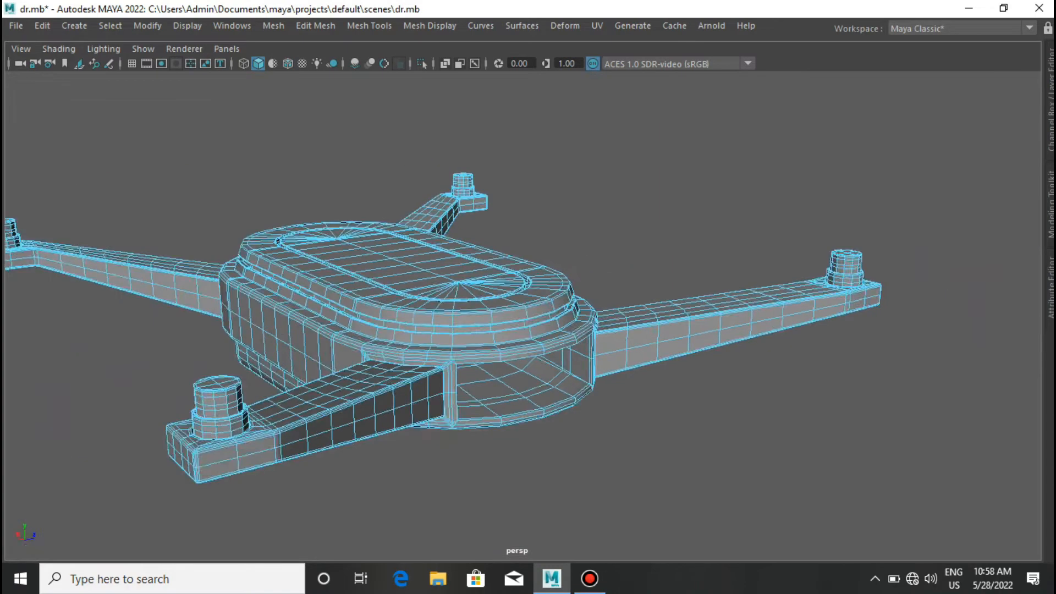
# Insert a supporting edge loop inside the opposite end-wall opening and return to object mode.
pyautogui.keyDown('alt'); pyautogui.moveTo(418, 297); pyautogui.dragTo(693, 352); pyautogui.keyUp('alt')
pyautogui.scroll(4, 522, 316)
pyautogui.keyDown('alt'); pyautogui.moveTo(824, 358); pyautogui.dragTo(682, 198, button='middle'); pyautogui.keyUp('alt')
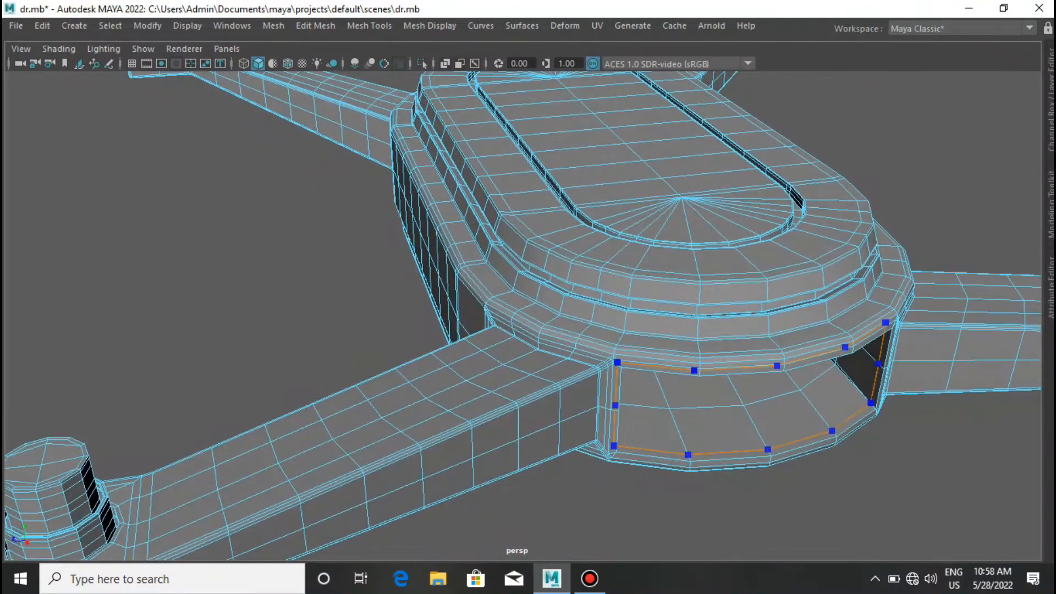
pyautogui.scroll(-4, 522, 316)
pyautogui.moveTo(784, 151); pyautogui.dragTo(842, 130, button='right')
pyautogui.click(842, 130)
# Select the faces of the body's long side walls and inset them with an extrude offset of 0.03.
pyautogui.scroll(-2, 522, 316)
pyautogui.keyDown('alt'); pyautogui.moveTo(660, 308); pyautogui.dragTo(573, 339); pyautogui.keyUp('alt')
pyautogui.press('space')
pyautogui.click(574, 388)
pyautogui.scroll(5, 583, 388)
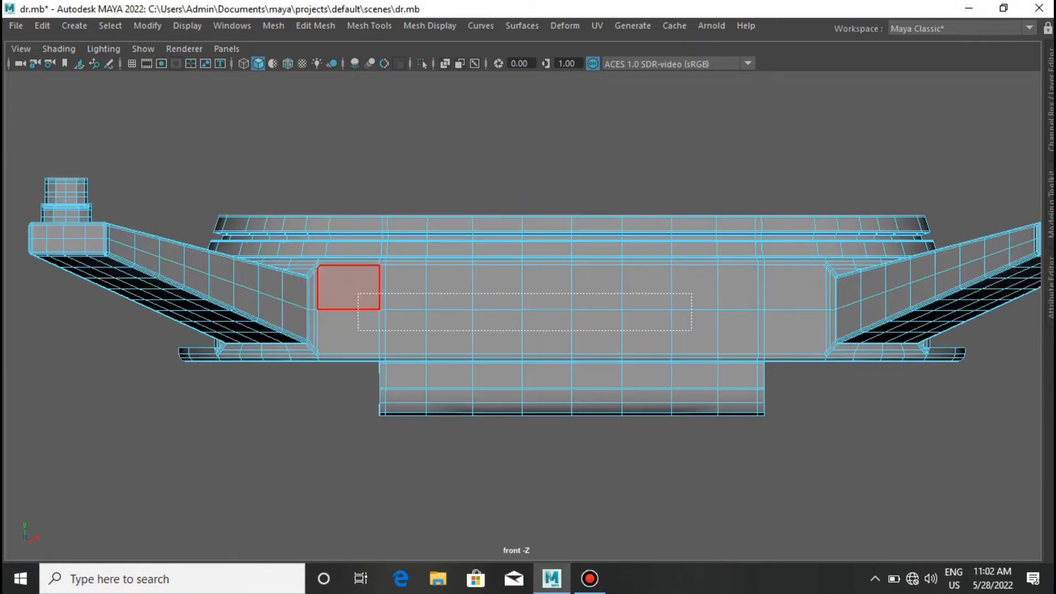
pyautogui.press('space')
pyautogui.moveTo(633, 340); pyautogui.dragTo(565, 317)
pyautogui.press('space')
pyautogui.moveTo(641, 396); pyautogui.dragTo(641, 353)
pyautogui.scroll(3, 752, 341)
pyautogui.hotkey('ctrl', 'e')
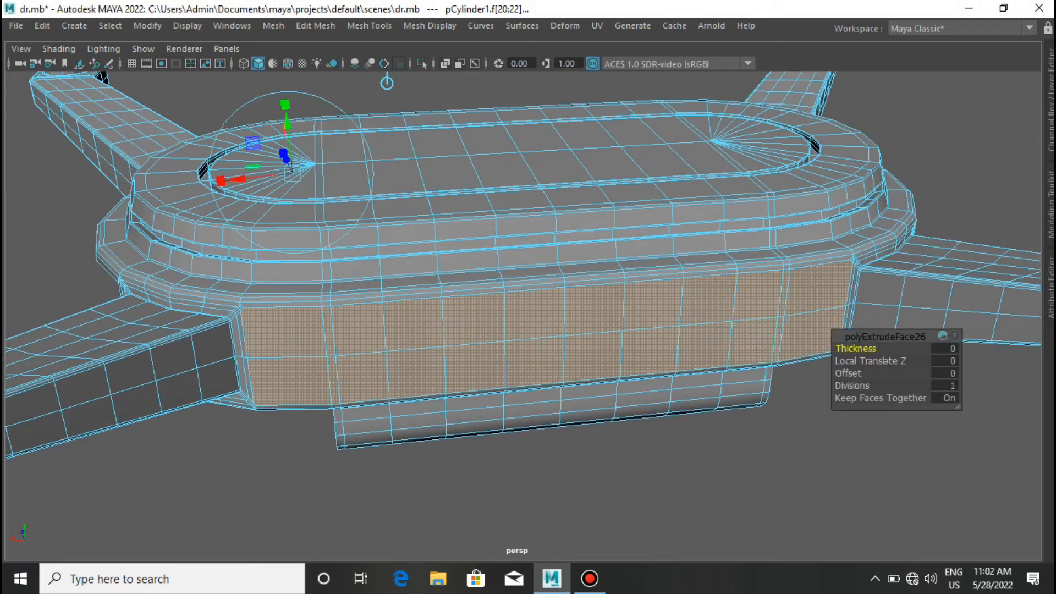
pyautogui.press('Return')
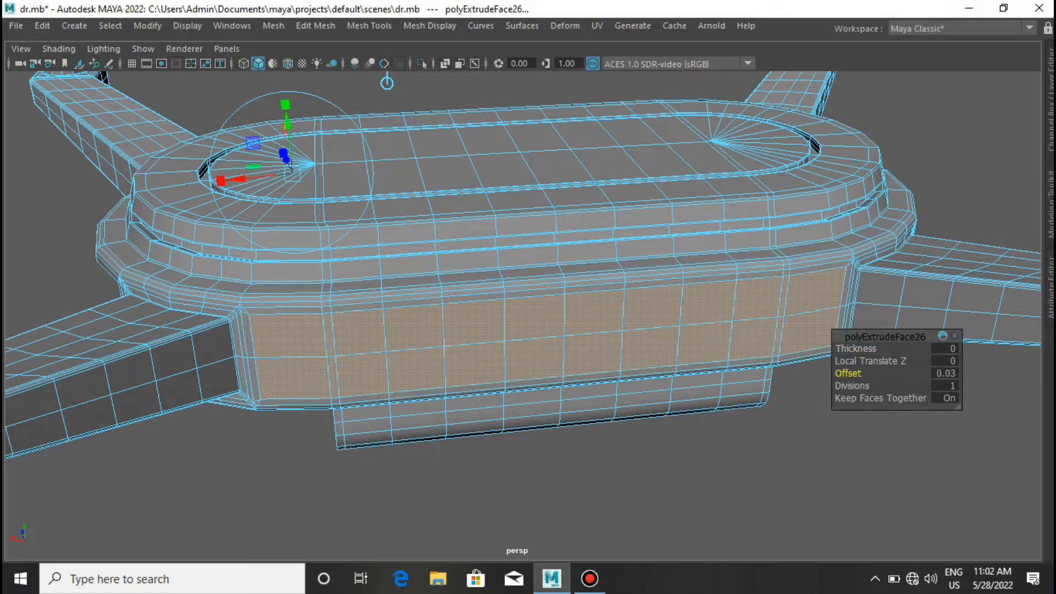
# Extrude the inset side-wall faces inward with a thickness of -0.09 and an offset of 0.03.
pyautogui.hotkey('ctrl', 'e')
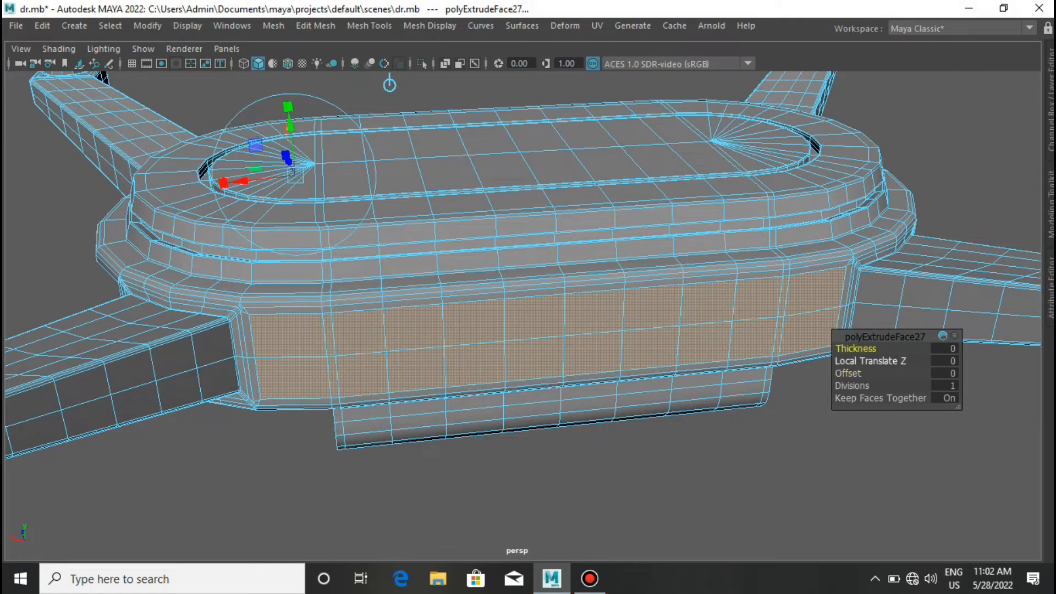
pyautogui.moveTo(856, 348); pyautogui.dragTo(880, 373)
pyautogui.hotkey('ctrl', 'z')
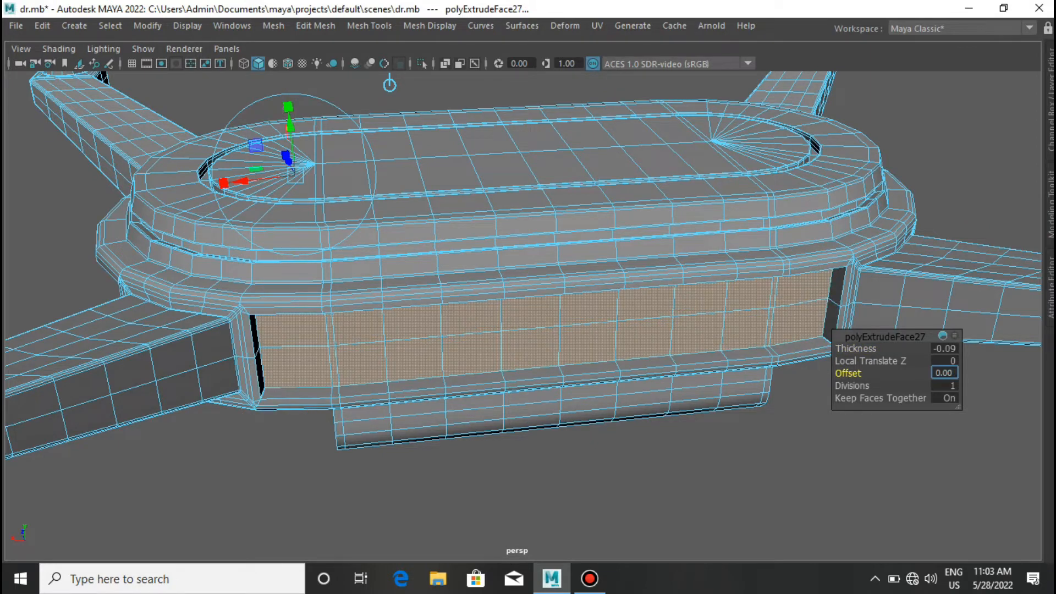
pyautogui.press('Return')
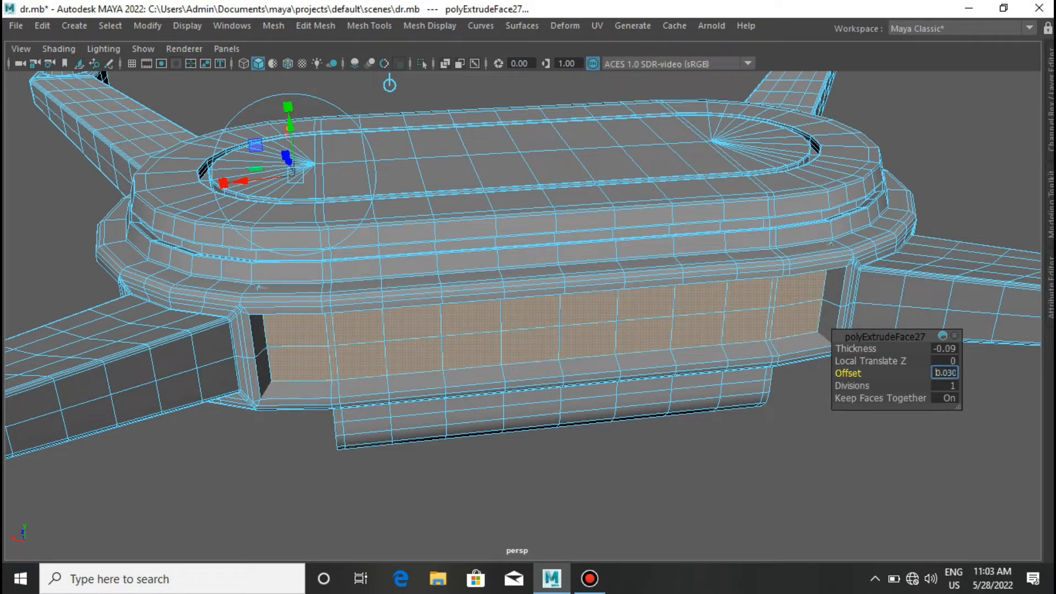
pyautogui.press('Return')
# Scale the recessed side-wall faces down slightly in length and height.
pyautogui.press('r')
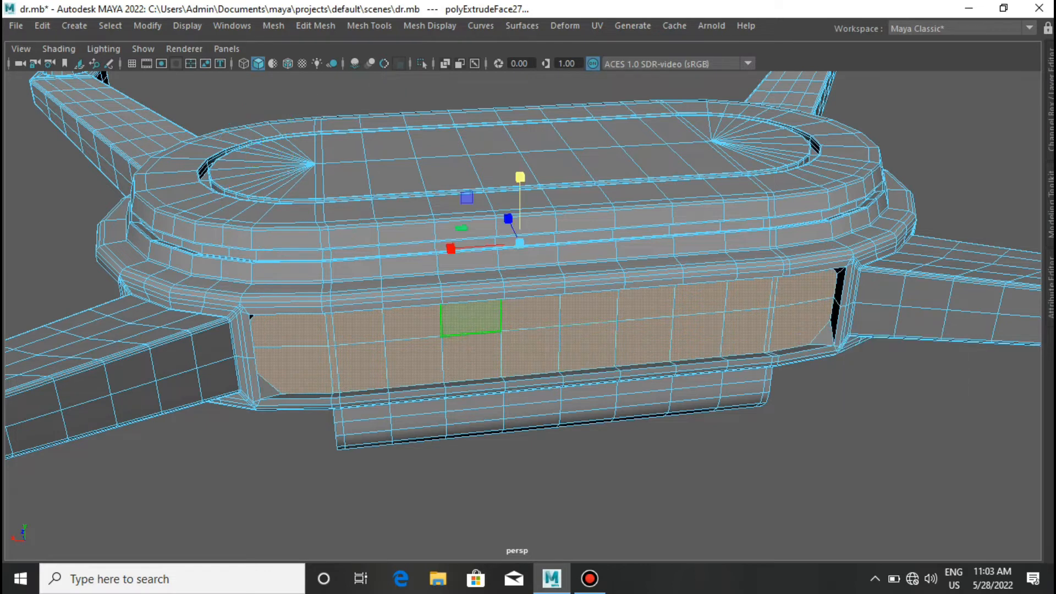
pyautogui.moveTo(450, 250); pyautogui.dragTo(460, 247)
pyautogui.moveTo(519, 177)
pyautogui.mouseDown()
pyautogui.moveTo(520, 208)
pyautogui.moveTo(519, 193)
pyautogui.mouseUp()
# Insert supporting edge loops around the side recess's outer rim and its inner floor edges.
pyautogui.keyDown('shift'); pyautogui.moveTo(511, 272); pyautogui.dragTo(418, 258, button='right'); pyautogui.keyUp('shift')
pyautogui.scroll(3, 330, 342)
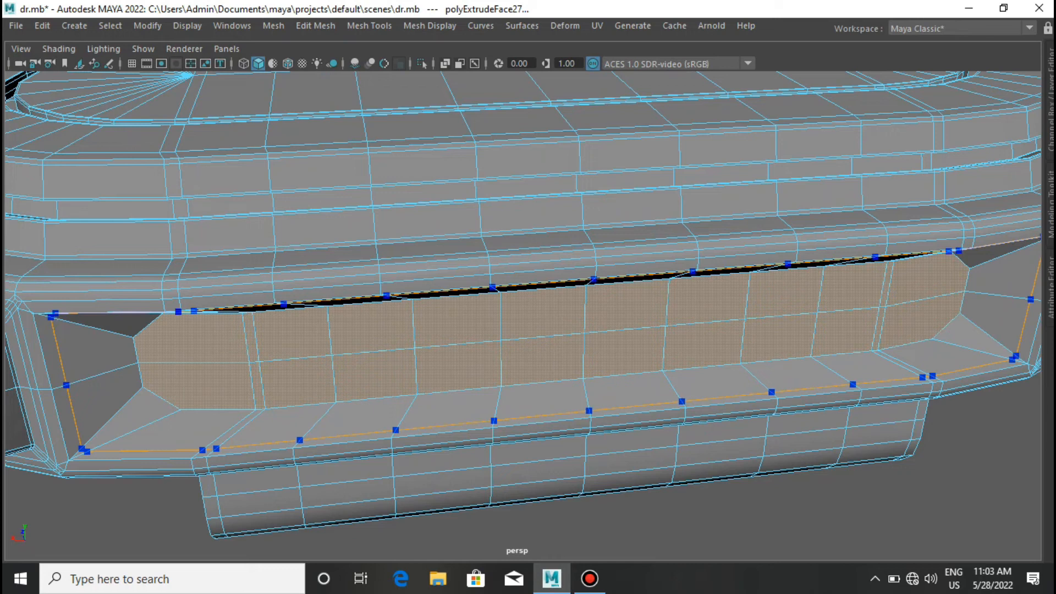
pyautogui.keyDown('ctrl'); pyautogui.click(387, 295); pyautogui.keyUp('ctrl')
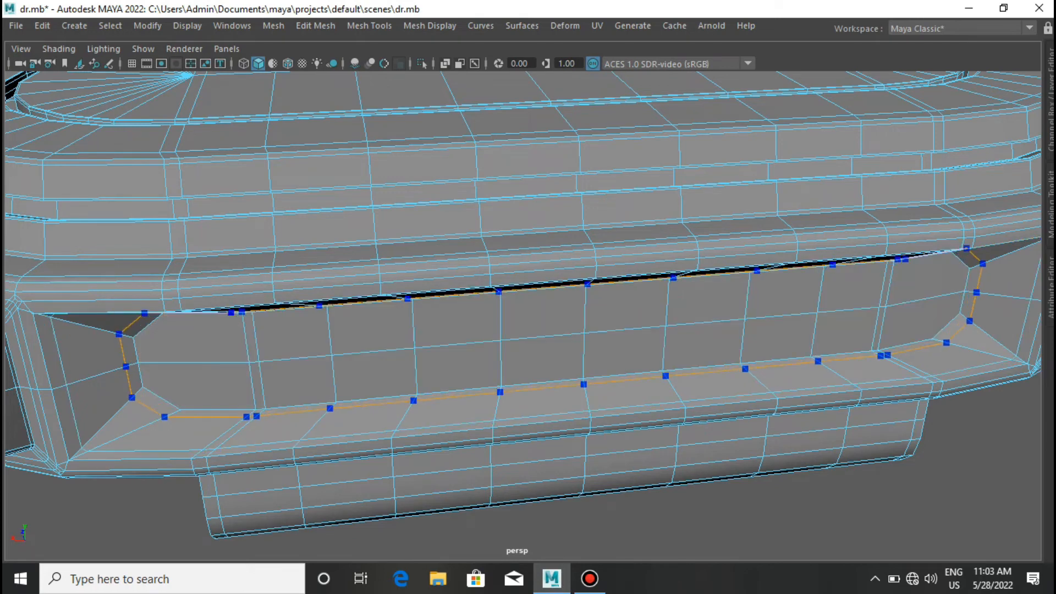
pyautogui.keyDown('ctrl'); pyautogui.click(246, 419); pyautogui.keyUp('ctrl')
pyautogui.scroll(-6, 246, 418)
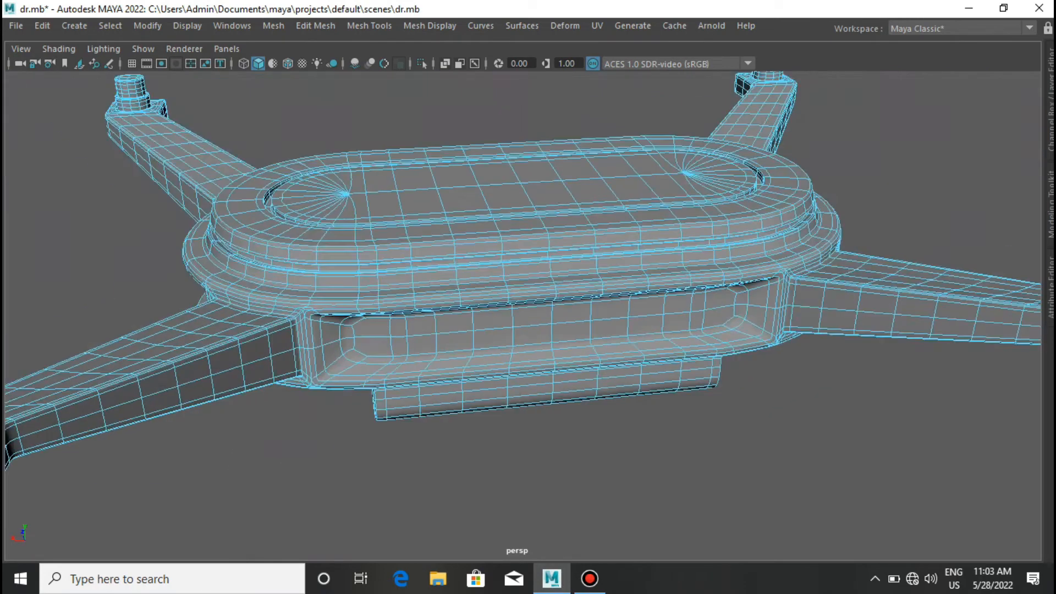
# Insert a supporting edge loop inside the side recess just behind its rim and preview the body smoothed.
pyautogui.moveTo(362, 165); pyautogui.dragTo(437, 130, button='right')
pyautogui.click(438, 128)
pyautogui.keyDown('alt'); pyautogui.moveTo(438, 128); pyautogui.dragTo(715, 165); pyautogui.keyUp('alt')
pyautogui.scroll(3, 523, 248)
pyautogui.click(524, 247)
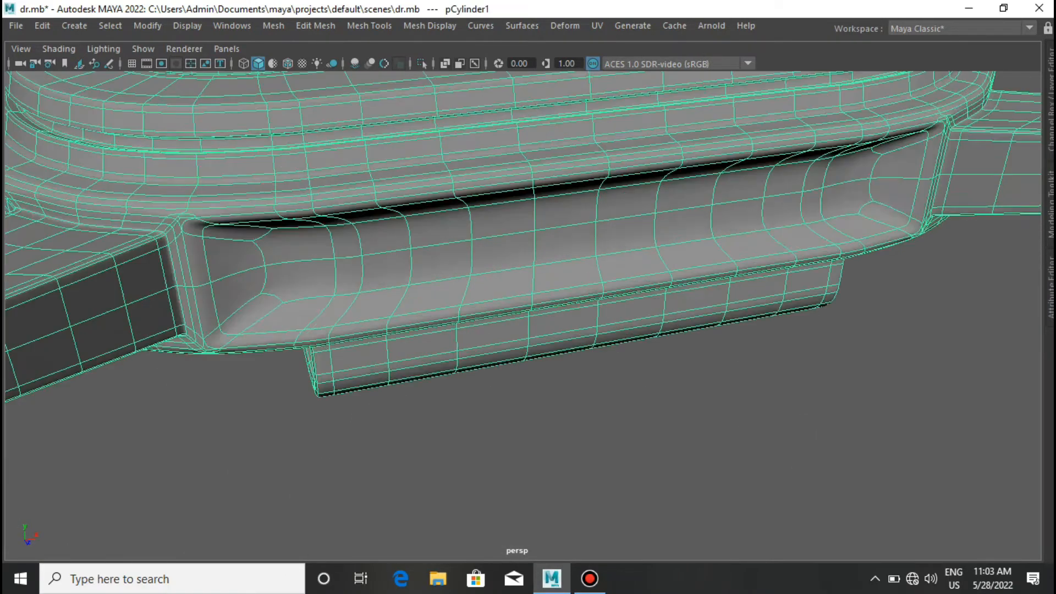
pyautogui.press('1')
pyautogui.moveTo(481, 237); pyautogui.dragTo(481, 125, button='right')
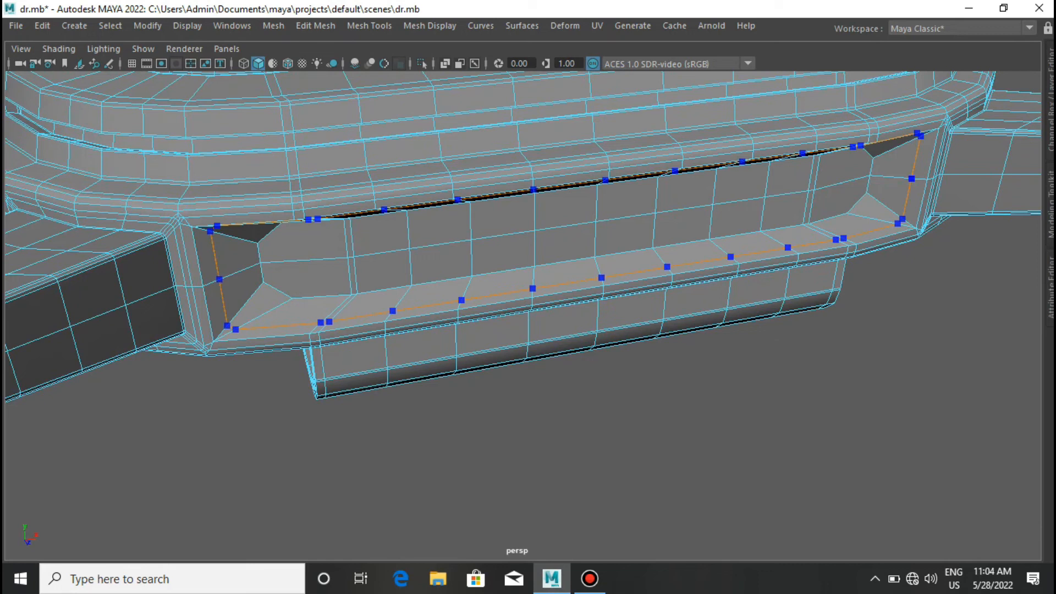
pyautogui.scroll(-5, 517, 308)
pyautogui.moveTo(509, 306); pyautogui.dragTo(585, 130, button='right')
pyautogui.press('3')
pyautogui.click(585, 130)
pyautogui.scroll(-1, 585, 130)
# Examine the smoothed body and its side recess from several angles.
pyautogui.keyDown('alt'); pyautogui.moveTo(585, 231); pyautogui.dragTo(332, 234); pyautogui.keyUp('alt')
pyautogui.scroll(-4, 517, 275)
pyautogui.scroll(8, 517, 275)
pyautogui.keyDown('alt'); pyautogui.moveTo(517, 275); pyautogui.dragTo(547, 248); pyautogui.keyUp('alt')
pyautogui.scroll(-4, 517, 275)
pyautogui.click(547, 248)
pyautogui.scroll(4, 528, 297)
pyautogui.keyDown('alt'); pyautogui.moveTo(528, 297); pyautogui.dragTo(396, 286); pyautogui.keyUp('alt')
pyautogui.scroll(-4, 528, 297)
# Create a polygon cylinder and rotate it to lie horizontally along the body's length.
pyautogui.keyDown('shift'); pyautogui.moveTo(511, 167); pyautogui.dragTo(418, 357, button='right'); pyautogui.keyUp('shift')
pyautogui.click(418, 358)
pyautogui.keyDown('shift'); pyautogui.moveTo(601, 260); pyautogui.dragTo(521, 260, button='right'); pyautogui.keyUp('shift')
pyautogui.scroll(-2, 521, 260)
pyautogui.scroll(-2, 528, 248)
pyautogui.press('e')
pyautogui.keyDown('alt'); pyautogui.moveTo(528, 259); pyautogui.dragTo(460, 369); pyautogui.keyUp('alt')
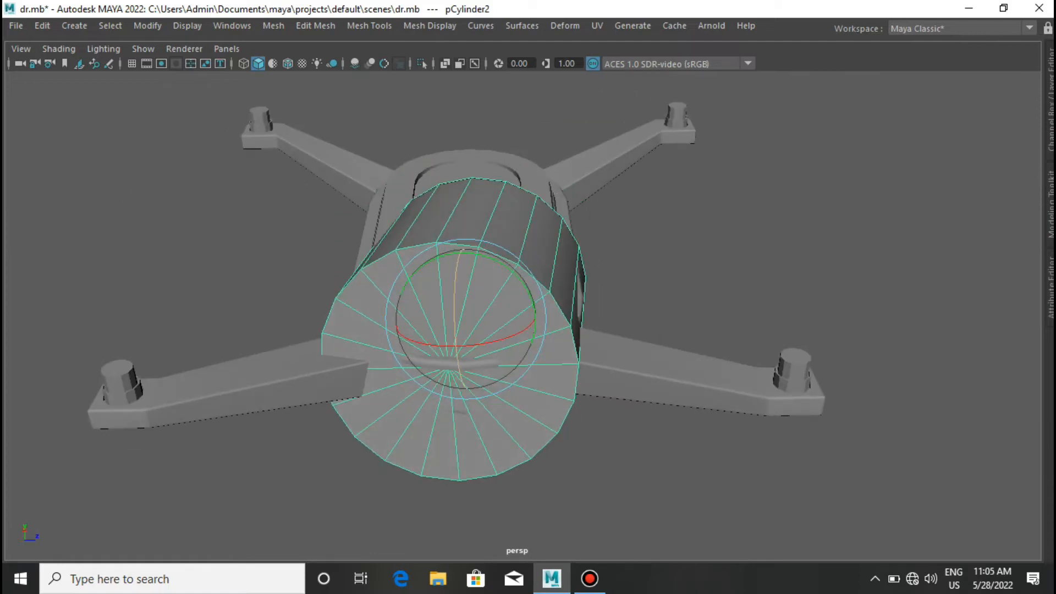
pyautogui.hotkey('ctrl', 'z')
pyautogui.moveTo(464, 281); pyautogui.dragTo(419, 246)
pyautogui.hotkey('ctrl', 'z')
pyautogui.press('space')
pyautogui.hotkey('ctrl', 'z')
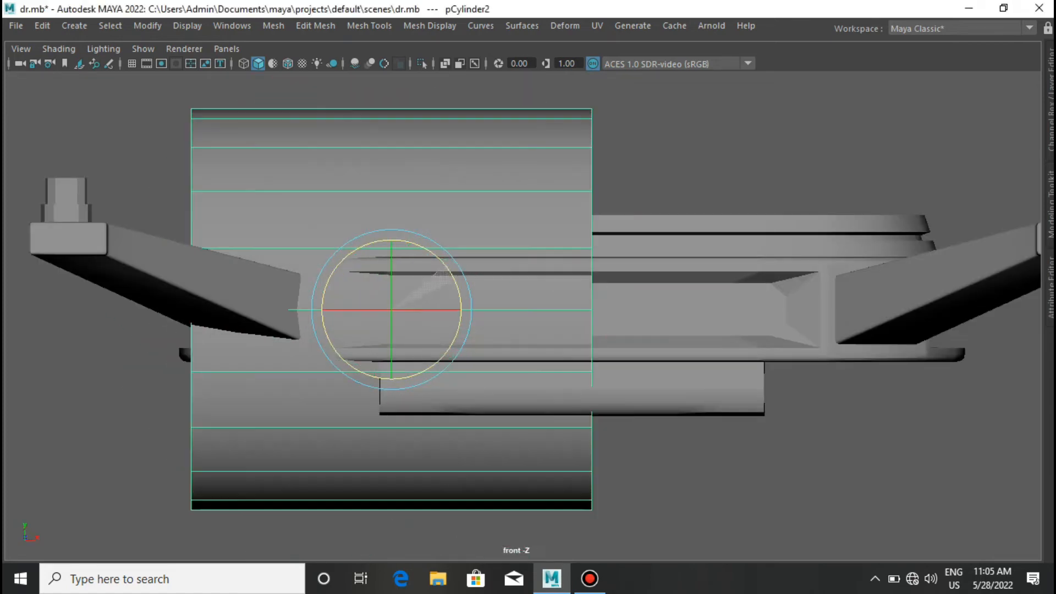
# Scale the cylinder down and move it beneath the end of the base plate, beside the underside block.
pyautogui.hotkey('ctrl', 'z')
pyautogui.hotkey('ctrl', 'z')
pyautogui.hotkey('ctrl', 'z')
pyautogui.hotkey('ctrl', 'z')
pyautogui.hotkey('ctrl', 'z')
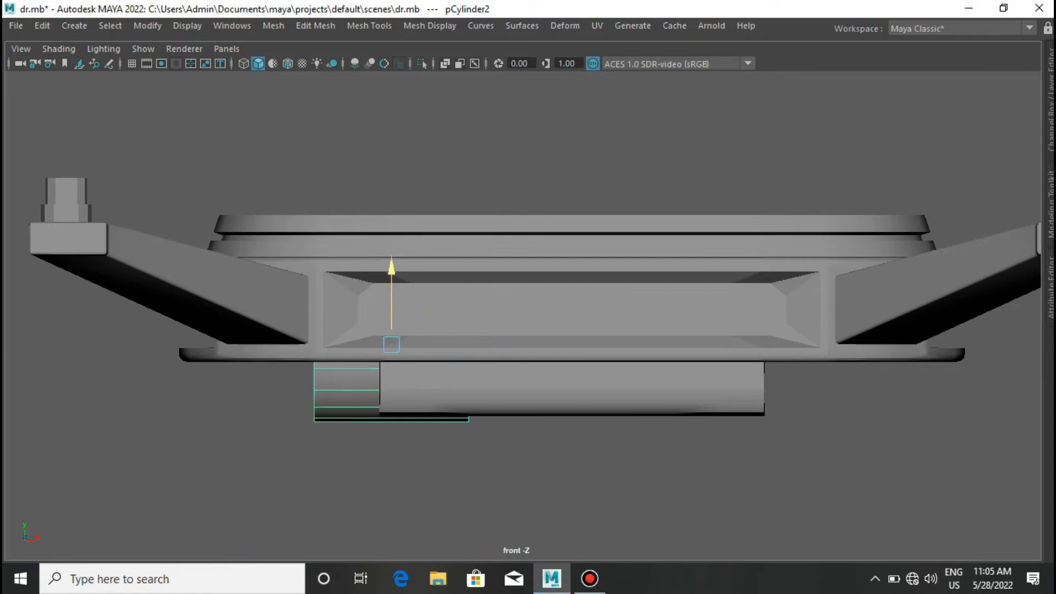
pyautogui.hotkey('ctrl', 'z')
pyautogui.hotkey('ctrl', 'z')
pyautogui.hotkey('ctrl', 'z')
pyautogui.hotkey('ctrl', 'z')
pyautogui.hotkey('ctrl', 'z')
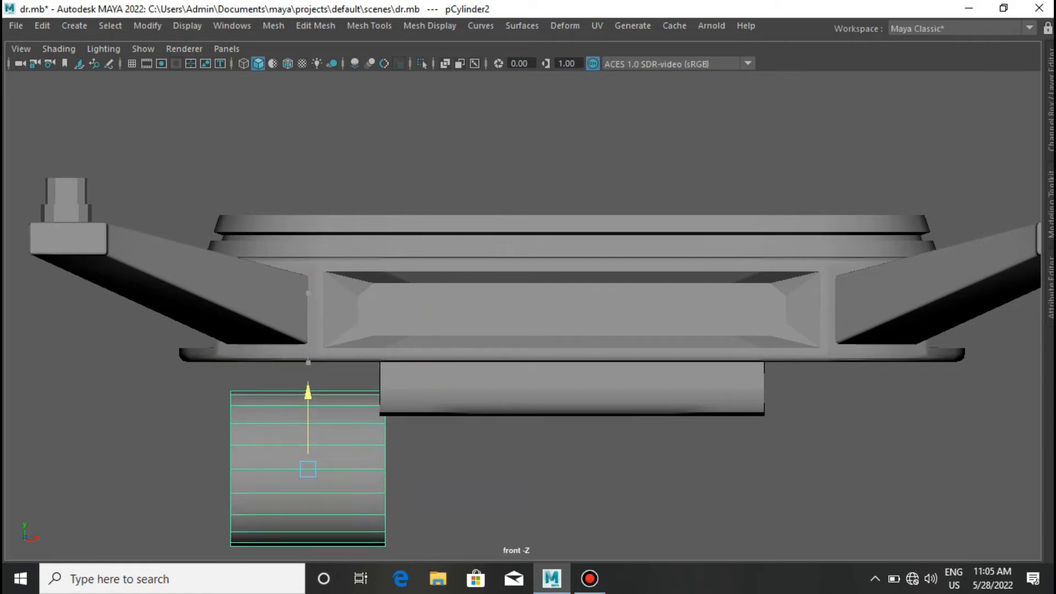
pyautogui.hotkey('ctrl', 'z')
pyautogui.hotkey('ctrl', 'z')
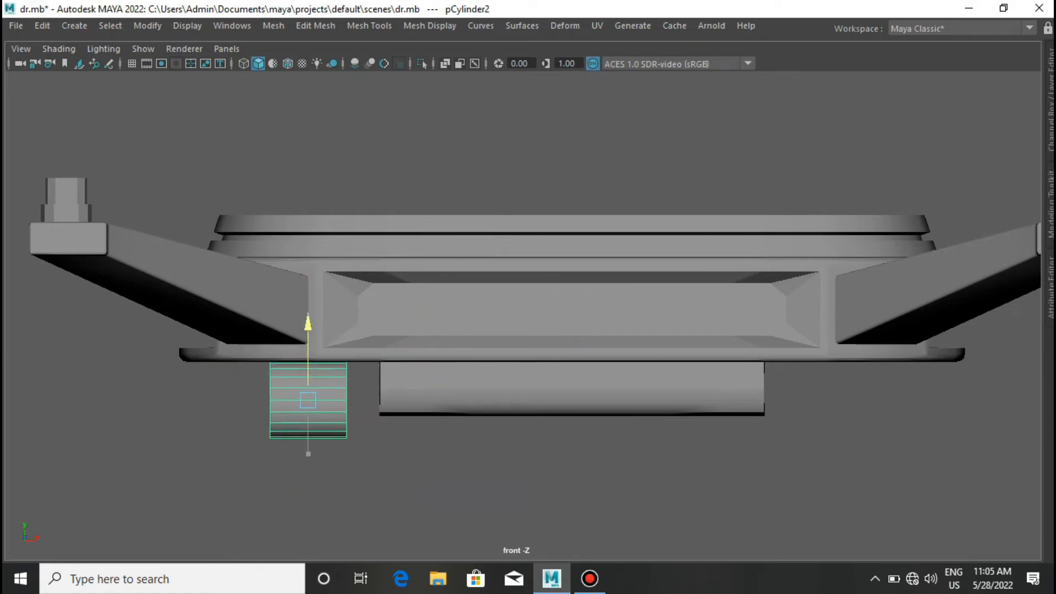
# Shrink the cylinder slightly more and align its top with the underside of the base plate.
pyautogui.scroll(5, 528, 308)
pyautogui.hotkey('ctrl', 'z')
pyautogui.hotkey('ctrl', 'z')
pyautogui.hotkey('ctrl', 'z')
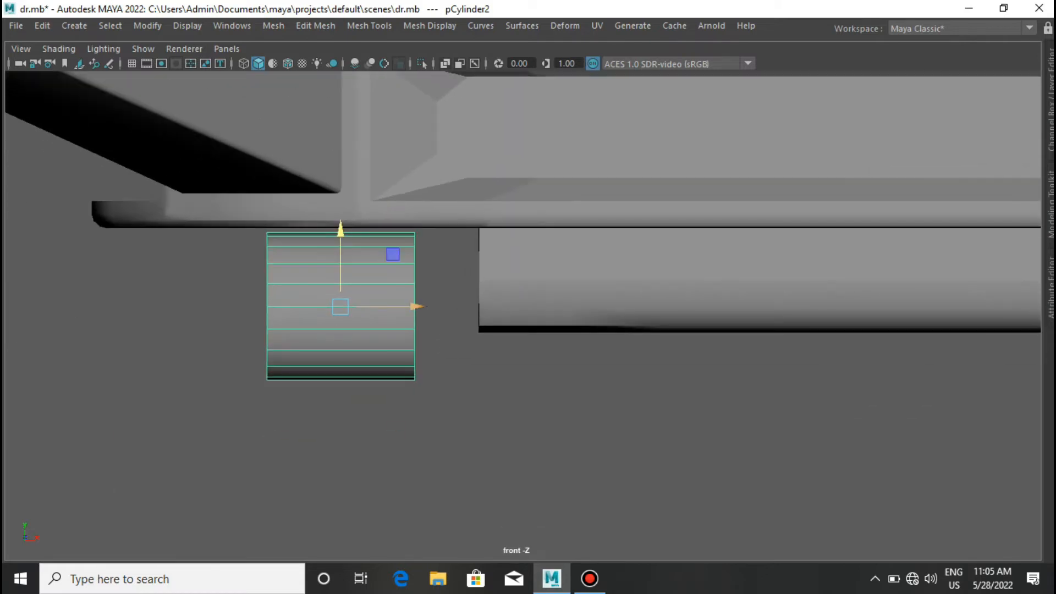
pyautogui.hotkey('ctrl', 'z')
pyautogui.hotkey('ctrl', 'z')
pyautogui.hotkey('ctrl', 'z')
pyautogui.hotkey('ctrl', 'z')
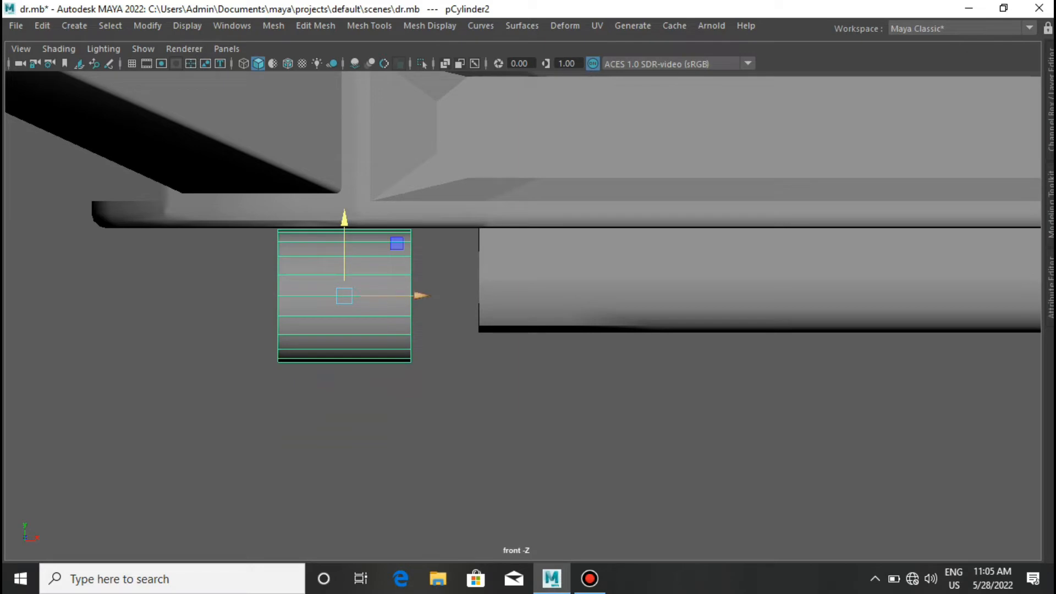
pyautogui.hotkey('ctrl', 'z')
pyautogui.hotkey('ctrl', 'z')
# Duplicate the cylinder and place the copy end to end with it, farther out from the underside block.
pyautogui.keyDown('alt'); pyautogui.moveTo(257, 146); pyautogui.dragTo(349, 152, button='middle'); pyautogui.keyUp('alt')
pyautogui.moveTo(349, 152); pyautogui.dragTo(333, 183, button='right')
pyautogui.moveTo(335, 124); pyautogui.dragTo(337, 122, button='right')
pyautogui.keyDown('shift'); pyautogui.moveTo(330, 165); pyautogui.dragTo(254, 165, button='right'); pyautogui.keyUp('shift')
pyautogui.press('space')
pyautogui.moveTo(257, 262); pyautogui.dragTo(280, 214)
pyautogui.keyDown('alt'); pyautogui.moveTo(434, 231); pyautogui.dragTo(422, 231); pyautogui.keyUp('alt')
# Select both end caps of the outer cylinder and extrude them with a small offset and thickness.
pyautogui.moveTo(422, 231); pyautogui.dragTo(421, 195, button='right')
pyautogui.moveTo(385, 248); pyautogui.dragTo(517, 286)
pyautogui.press('f')
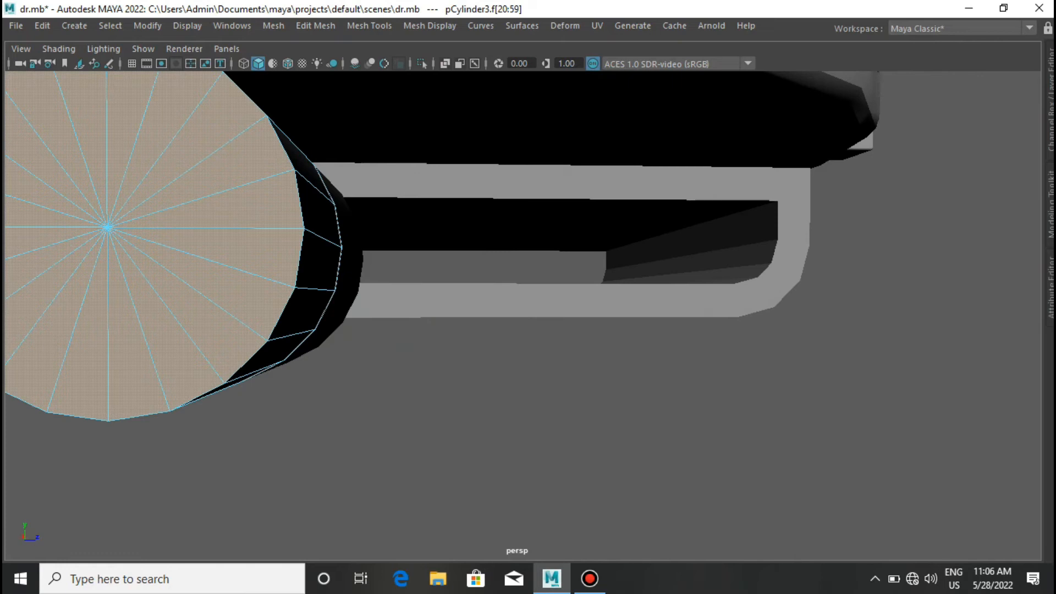
pyautogui.hotkey('ctrl', 'e')
pyautogui.moveTo(847, 373); pyautogui.dragTo(837, 348)
pyautogui.press('q')
# Insert edge loops near both ends and evenly along the outer cylinder's wall, and preview it smoothed.
pyautogui.scroll(-5, 523, 314)
pyautogui.keyDown('alt'); pyautogui.moveTo(495, 297); pyautogui.dragTo(429, 324); pyautogui.keyUp('alt')
pyautogui.scroll(5, 270, 388)
pyautogui.keyDown('alt'); pyautogui.moveTo(269, 388); pyautogui.dragTo(597, 298, button='middle'); pyautogui.keyUp('alt')
pyautogui.keyDown('shift'); pyautogui.moveTo(391, 213); pyautogui.dragTo(306, 213, button='right'); pyautogui.keyUp('shift')
pyautogui.press('q')
pyautogui.press('3')
pyautogui.scroll(-4, 394, 302)
pyautogui.moveTo(410, 297); pyautogui.dragTo(486, 130, button='right')
# Turn off the outer cylinder's smooth preview and nudge the inner cylinder slightly towards it along their axis.
pyautogui.click(633, 308)
pyautogui.keyDown('alt'); pyautogui.moveTo(632, 308); pyautogui.dragTo(473, 275); pyautogui.keyUp('alt')
pyautogui.scroll(3, 522, 253)
pyautogui.click(379, 292)
pyautogui.keyDown('alt'); pyautogui.moveTo(380, 292); pyautogui.dragTo(577, 238, button='middle'); pyautogui.keyUp('alt')
pyautogui.click(352, 220)
pyautogui.press('1')
pyautogui.moveTo(402, 193); pyautogui.dragTo(402, 146, button='right')
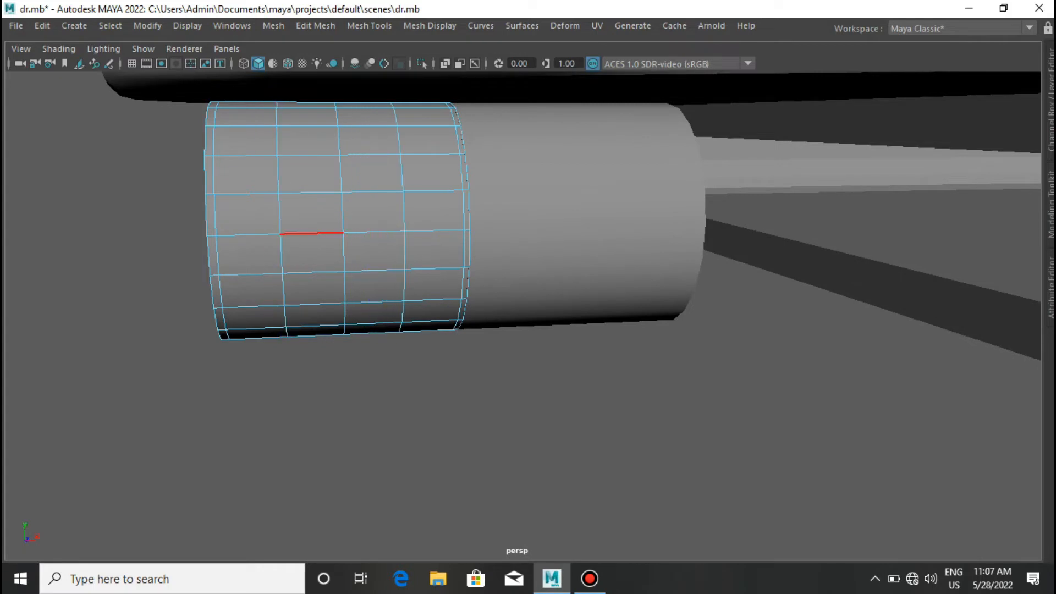
pyautogui.keyDown('alt'); pyautogui.moveTo(312, 233); pyautogui.dragTo(275, 233); pyautogui.keyUp('alt')
pyautogui.moveTo(528, 220); pyautogui.dragTo(528, 267, button='right')
pyautogui.scroll(-2, 515, 261)
pyautogui.moveTo(517, 231)
pyautogui.keyDown('alt'); pyautogui.mouseDown()
pyautogui.moveTo(514, 261)
pyautogui.moveTo(515, 247)
pyautogui.mouseUp(); pyautogui.keyUp('alt')
pyautogui.scroll(2, 515, 253)
pyautogui.moveTo(487, 166); pyautogui.dragTo(553, 130, button='right')
pyautogui.moveTo(522, 222); pyautogui.dragTo(499, 223)
# Delete the loop of side faces on the outer cylinder nearest the inner cylinder.
pyautogui.press('w')
pyautogui.click(324, 154)
pyautogui.moveTo(328, 152); pyautogui.dragTo(329, 197, button='right')
pyautogui.click(300, 221)
pyautogui.keyDown('shift'); pyautogui.doubleClick(300, 183); pyautogui.keyUp('shift')
pyautogui.press('Delete')
# Delete the leftover inner wall faces and end ring at the outer cylinder's cut end.
pyautogui.keyDown('alt'); pyautogui.moveTo(300, 220); pyautogui.dragTo(346, 236); pyautogui.keyUp('alt')
pyautogui.keyDown('shift'); pyautogui.moveTo(324, 219); pyautogui.dragTo(325, 161, button='right'); pyautogui.keyUp('shift')
pyautogui.keyDown('alt'); pyautogui.moveTo(336, 219); pyautogui.dragTo(264, 203); pyautogui.keyUp('alt')
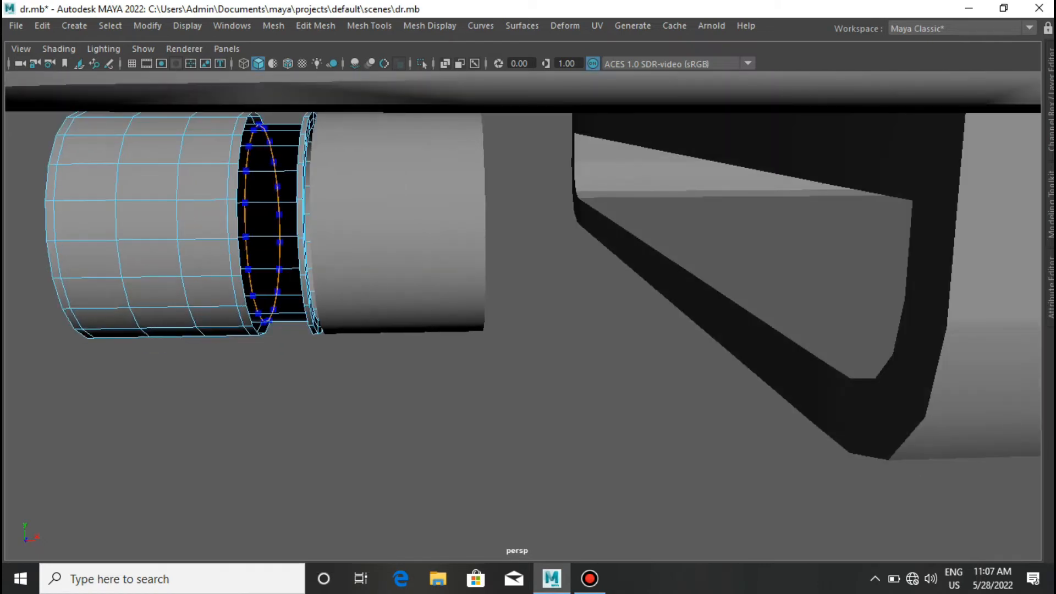
pyautogui.moveTo(285, 153); pyautogui.dragTo(284, 194, button='right')
pyautogui.click(272, 187)
pyautogui.keyDown('shift'); pyautogui.doubleClick(272, 158); pyautogui.keyUp('shift')
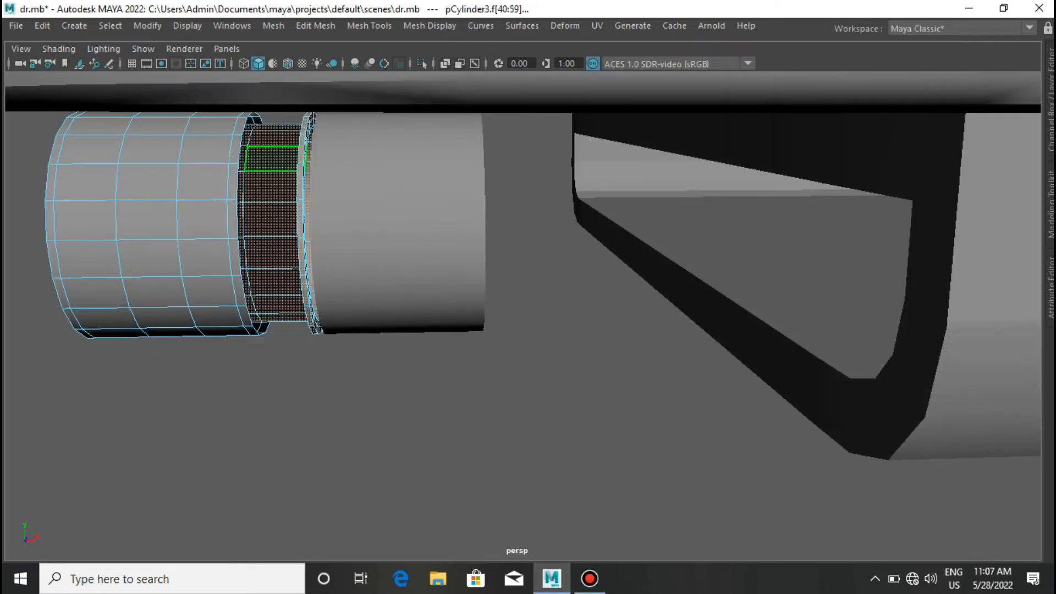
pyautogui.press('Delete')
# Move the inner cylinder along its axis against the cut end of the outer cylinder.
pyautogui.click(357, 155)
pyautogui.keyDown('shift'); pyautogui.moveTo(357, 155); pyautogui.dragTo(357, 112, button='right'); pyautogui.keyUp('shift')
pyautogui.moveTo(385, 160); pyautogui.dragTo(472, 130, button='right')
pyautogui.moveTo(472, 222); pyautogui.dragTo(410, 223)
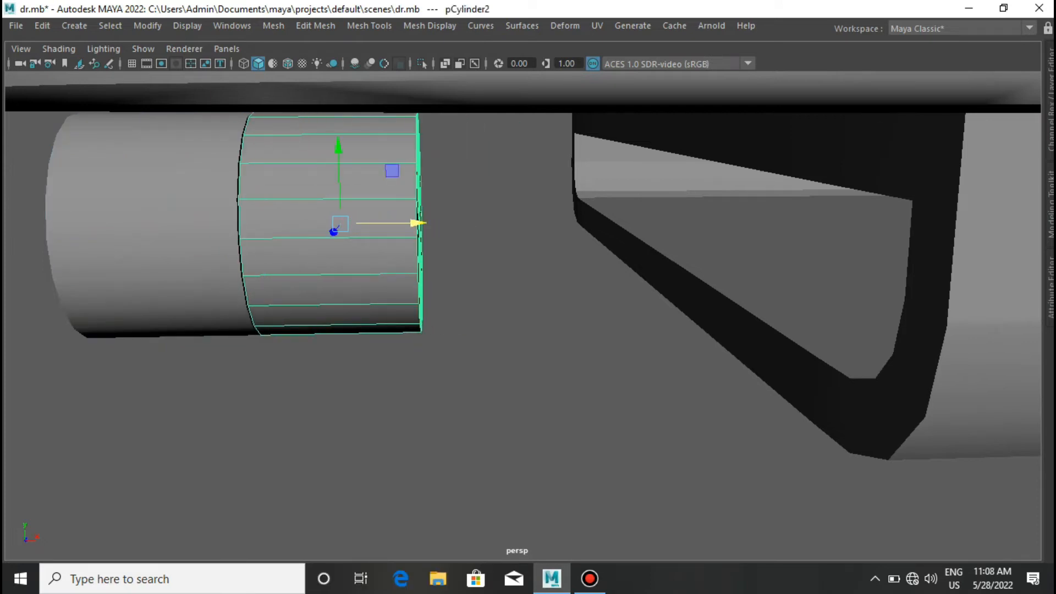
# Set the inner cylinder's axis subdivisions to 60.
pyautogui.hotkey('ctrl', 'a')
pyautogui.write('60')
pyautogui.press('Return')
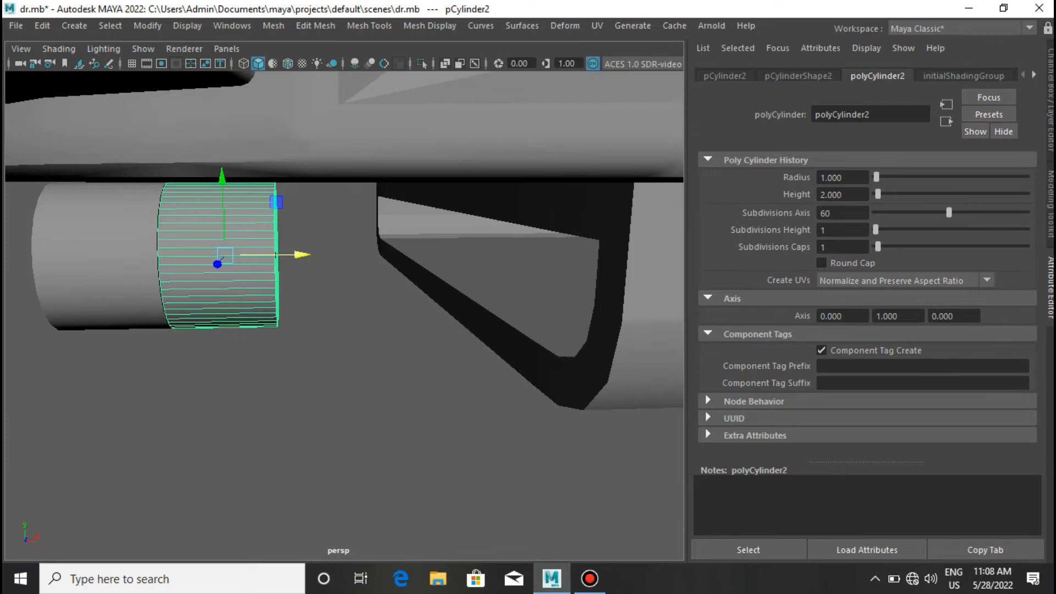
pyautogui.hotkey('ctrl', 'a')
# Extrude the inner cylinder's side faces into ribs with Keep Faces Together off, an offset of 0.005 and a small thickness.
pyautogui.moveTo(374, 167)
pyautogui.keyDown('shift'); pyautogui.mouseDown(button='right')
pyautogui.moveTo(375, 207)
pyautogui.moveTo(375, 165)
pyautogui.mouseUp(button='right'); pyautogui.keyUp('shift')
pyautogui.moveTo(375, 151); pyautogui.dragTo(374, 196, button='right')
pyautogui.click(375, 231)
pyautogui.keyDown('shift'); pyautogui.doubleClick(374, 219); pyautogui.keyUp('shift')
pyautogui.hotkey('ctrl', 'e')
pyautogui.scroll(3, 419, 220)
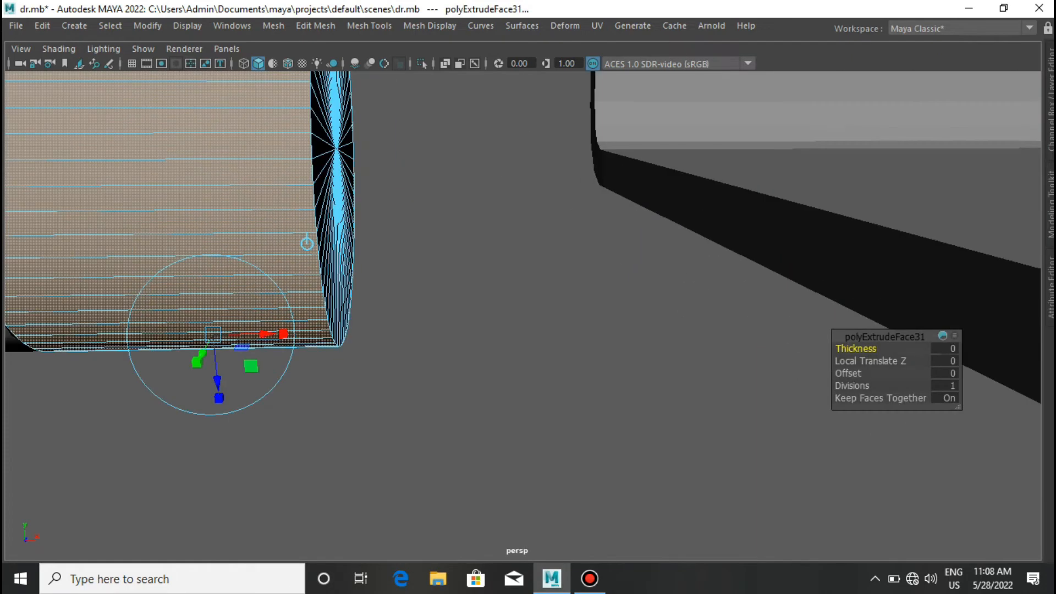
pyautogui.click(848, 373)
pyautogui.write('0.005')
pyautogui.press('Return')
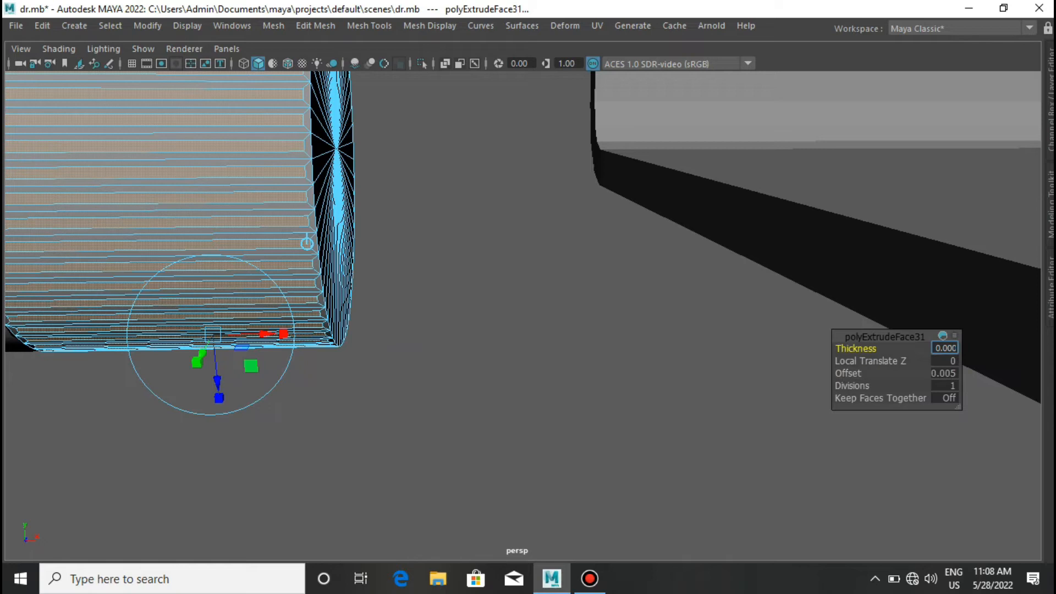
pyautogui.press('Return')
pyautogui.press('q')
pyautogui.scroll(-4, 522, 315)
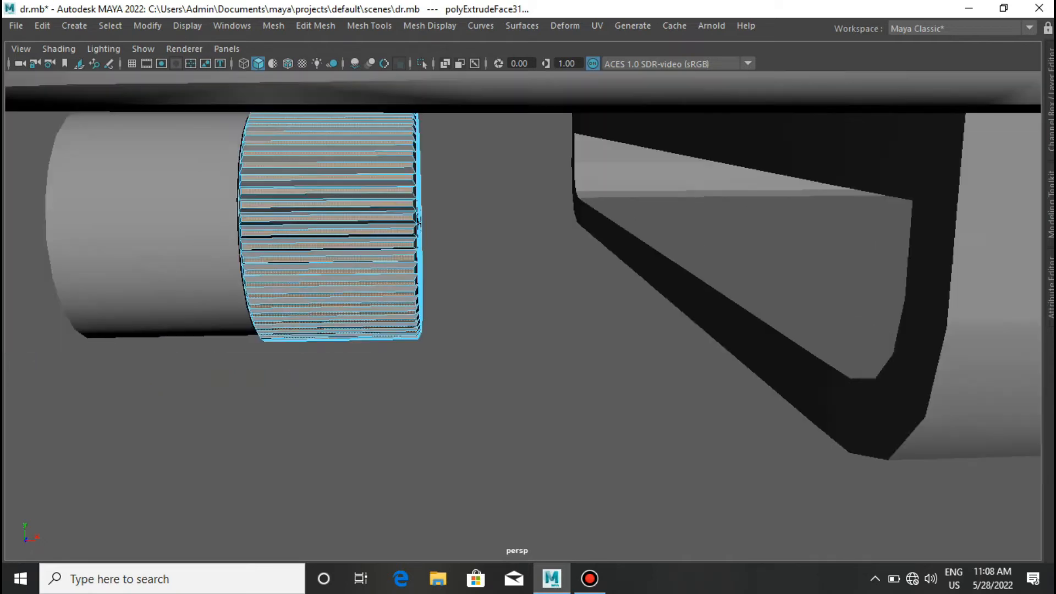
# Insert edge loops near both ends of the ribbed cylinder and three evenly spaced loops between them.
pyautogui.keyDown('alt'); pyautogui.moveTo(286, 281); pyautogui.dragTo(440, 363, button='middle'); pyautogui.keyUp('alt')
pyautogui.scroll(4, 440, 363)
pyautogui.keyDown('shift'); pyautogui.moveTo(536, 360); pyautogui.dragTo(446, 215, button='right'); pyautogui.keyUp('shift')
pyautogui.keyDown('ctrl'); pyautogui.click(271, 247); pyautogui.keyUp('ctrl')
pyautogui.keyDown('ctrl'); pyautogui.click(604, 247); pyautogui.keyUp('ctrl')
pyautogui.keyDown('ctrl'); pyautogui.middleClick(432, 248); pyautogui.keyUp('ctrl')
pyautogui.keyDown('ctrl'); pyautogui.middleClick(368, 297); pyautogui.keyUp('ctrl')
pyautogui.keyDown('ctrl'); pyautogui.middleClick(509, 303); pyautogui.keyUp('ctrl')
pyautogui.scroll(-4, 520, 305)
pyautogui.press('q')
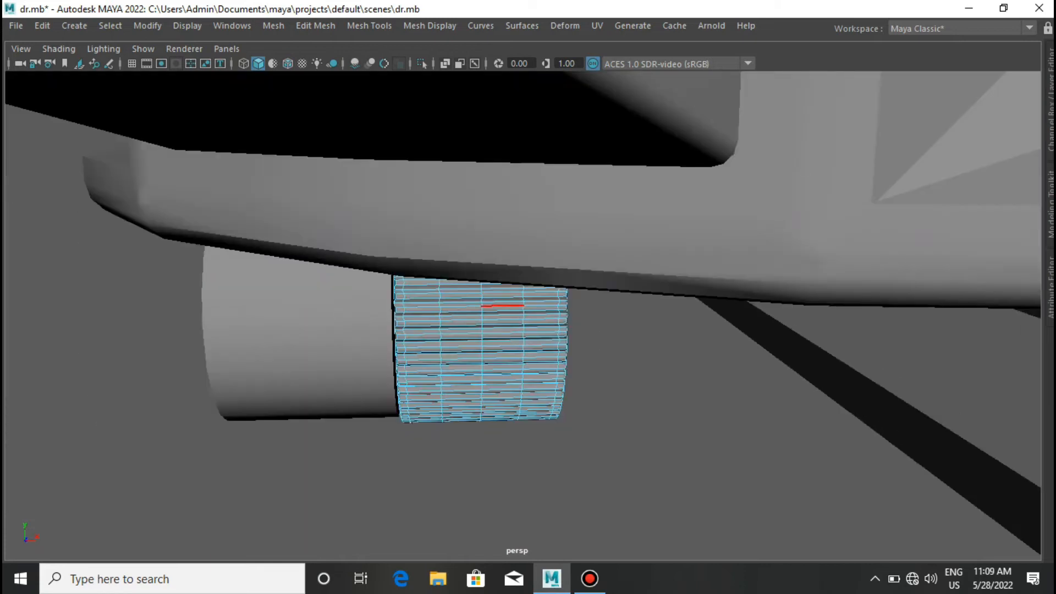
# Select both cylinders and lower them slightly beneath the base plate.
pyautogui.moveTo(476, 308); pyautogui.dragTo(523, 174, button='right')
pyautogui.click(632, 385)
pyautogui.keyDown('alt'); pyautogui.moveTo(633, 385); pyautogui.dragTo(496, 322); pyautogui.keyUp('alt')
pyautogui.click(495, 322)
pyautogui.keyDown('shift'); pyautogui.click(556, 256); pyautogui.keyUp('shift')
pyautogui.keyDown('alt'); pyautogui.moveTo(555, 255); pyautogui.dragTo(781, 264); pyautogui.keyUp('alt')
pyautogui.moveTo(676, 203); pyautogui.dragTo(405, 289)
pyautogui.scroll(3, 676, 231)
pyautogui.click(385, 363)
pyautogui.scroll(-3, 523, 315)
pyautogui.scroll(-3, 522, 315)
# Select both cylinders and move them along the body's length towards the underside block in the front view.
pyautogui.click(440, 286)
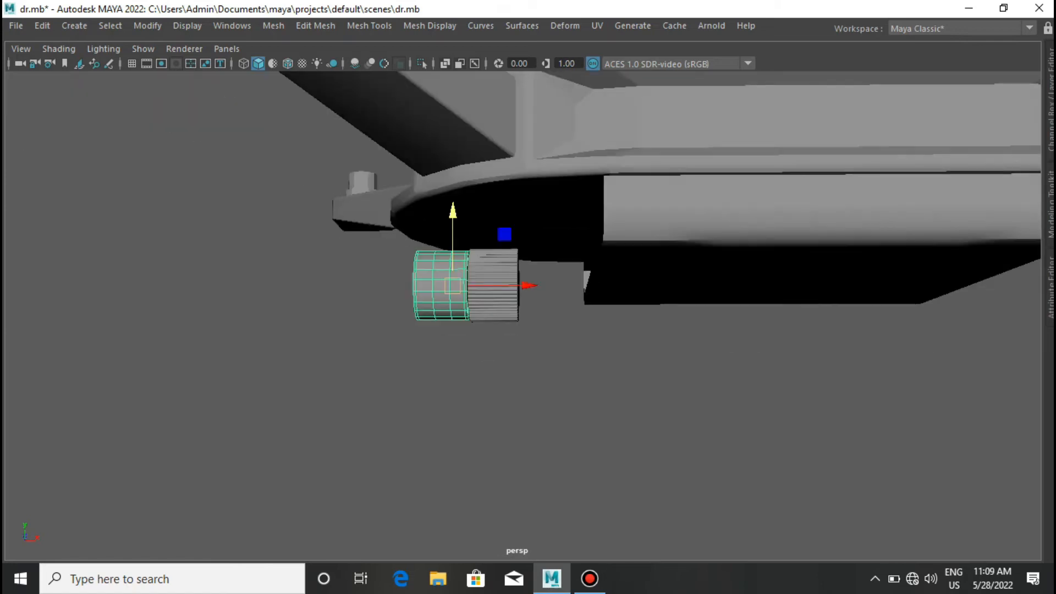
pyautogui.press('space')
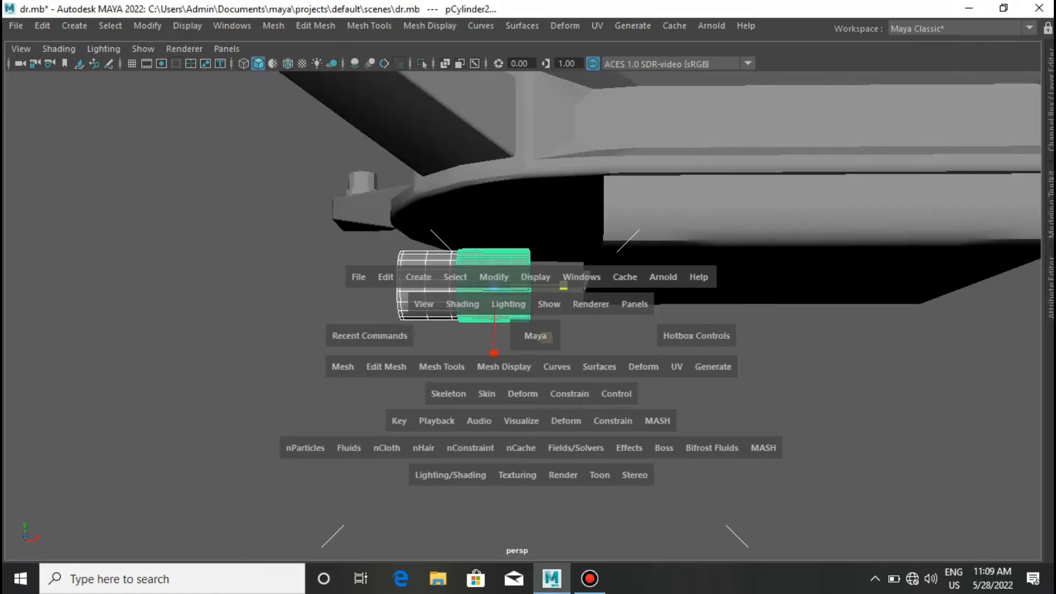
pyautogui.moveTo(538, 335); pyautogui.dragTo(537, 374)
pyautogui.press('w')
pyautogui.click(418, 324)
pyautogui.moveTo(457, 347); pyautogui.dragTo(494, 347)
pyautogui.click(518, 341)
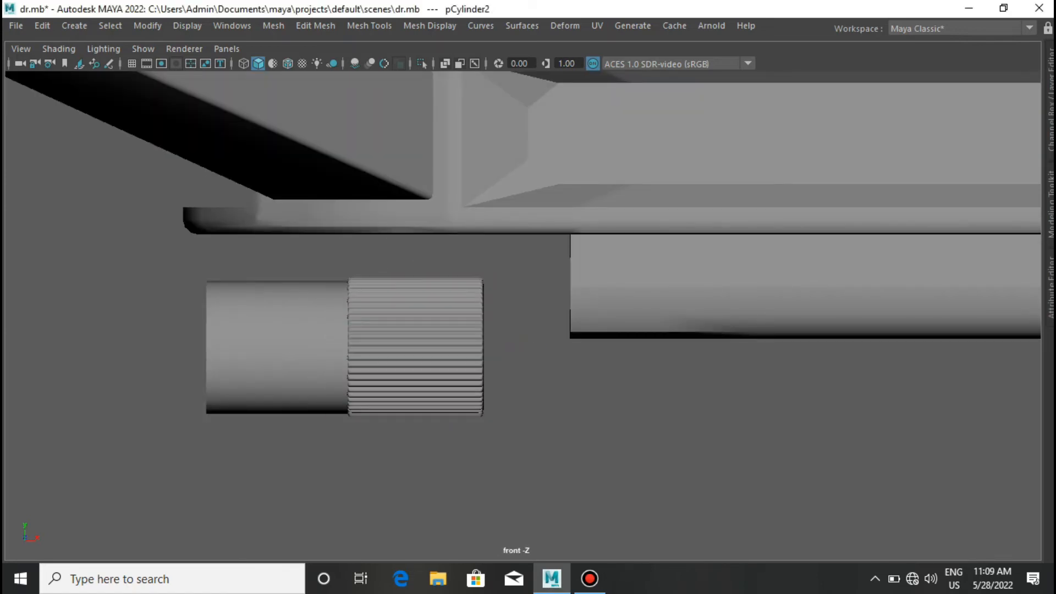
# Create a polygon cube, move it over the ribbed cylinder and scale it down to a small flattened block.
pyautogui.keyDown('shift'); pyautogui.moveTo(392, 295); pyautogui.dragTo(406, 297, button='right'); pyautogui.keyUp('shift')
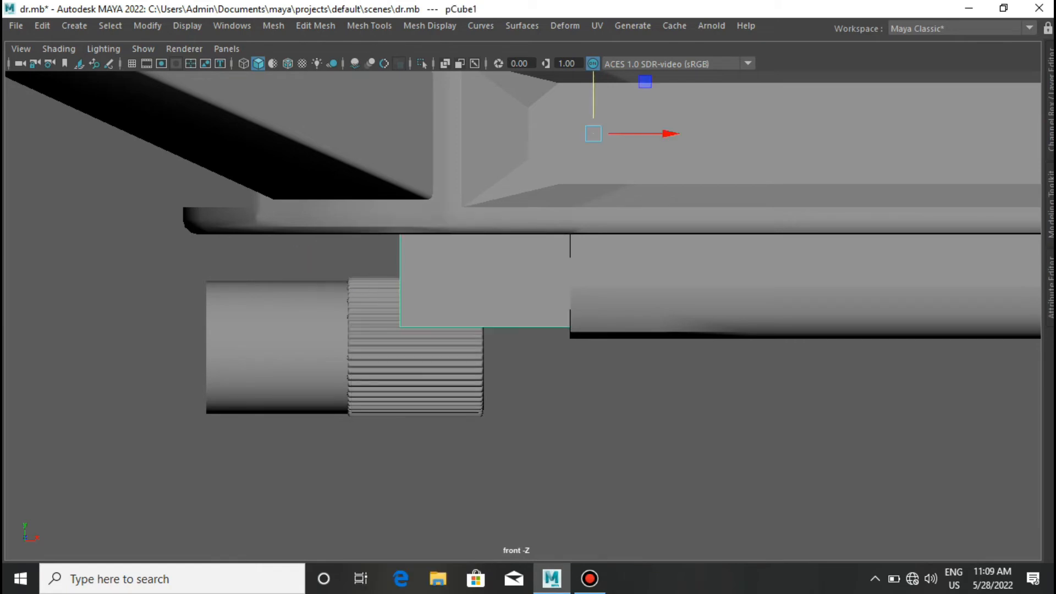
pyautogui.scroll(-6, 523, 316)
pyautogui.moveTo(535, 215); pyautogui.dragTo(535, 253)
pyautogui.scroll(3, 523, 316)
pyautogui.moveTo(627, 320); pyautogui.dragTo(546, 320)
pyautogui.press('r')
pyautogui.moveTo(477, 319); pyautogui.dragTo(445, 319)
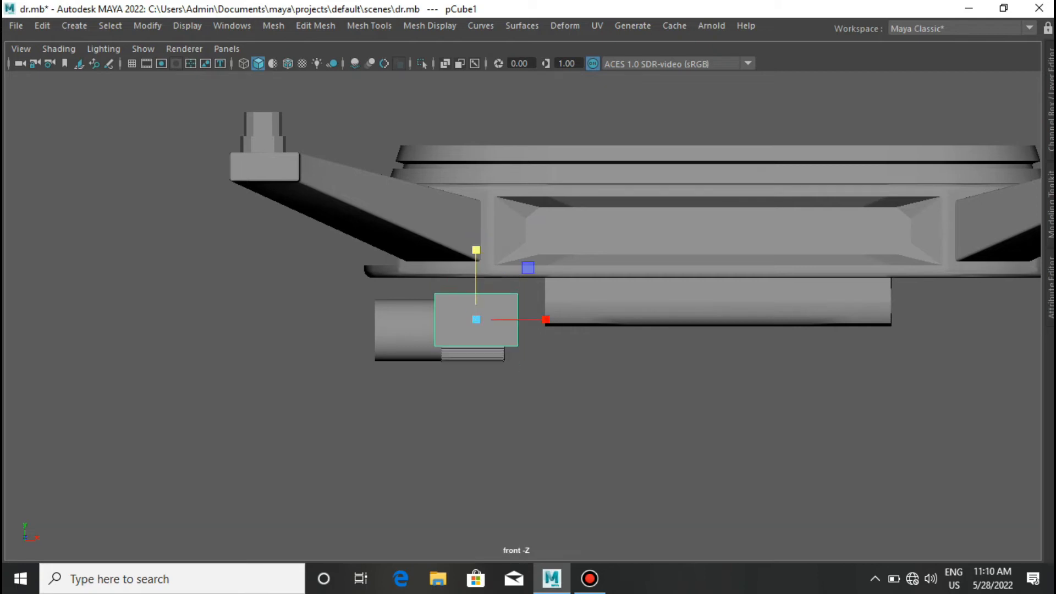
# Scale the block down along the body's length, and across its width in the side view, to form a thin upright bar.
pyautogui.scroll(3, 523, 316)
pyautogui.press('r')
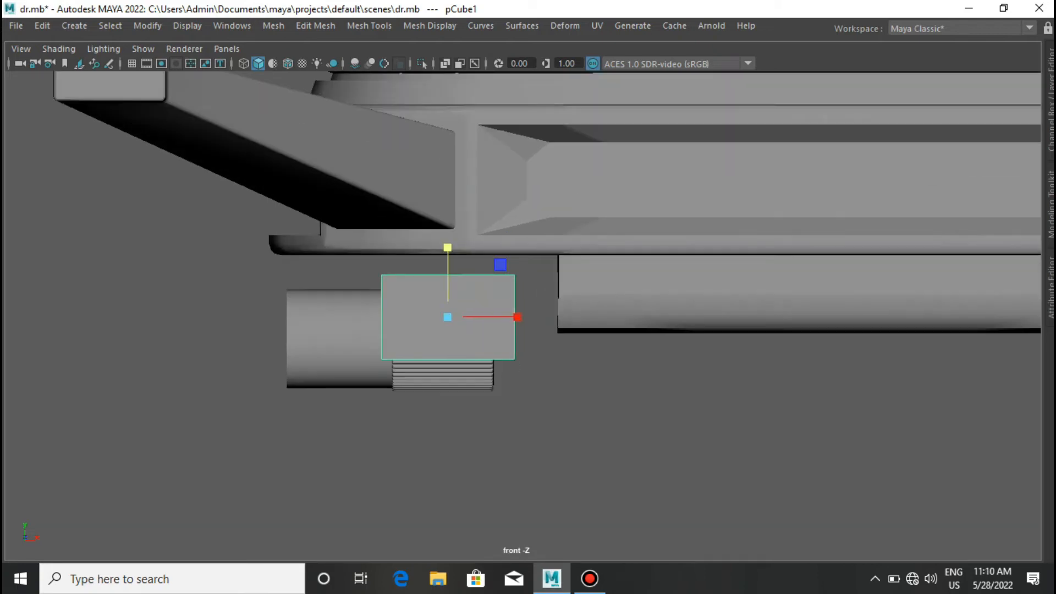
pyautogui.moveTo(518, 317); pyautogui.dragTo(453, 317)
pyautogui.press('space')
pyautogui.moveTo(520, 335); pyautogui.dragTo(603, 335)
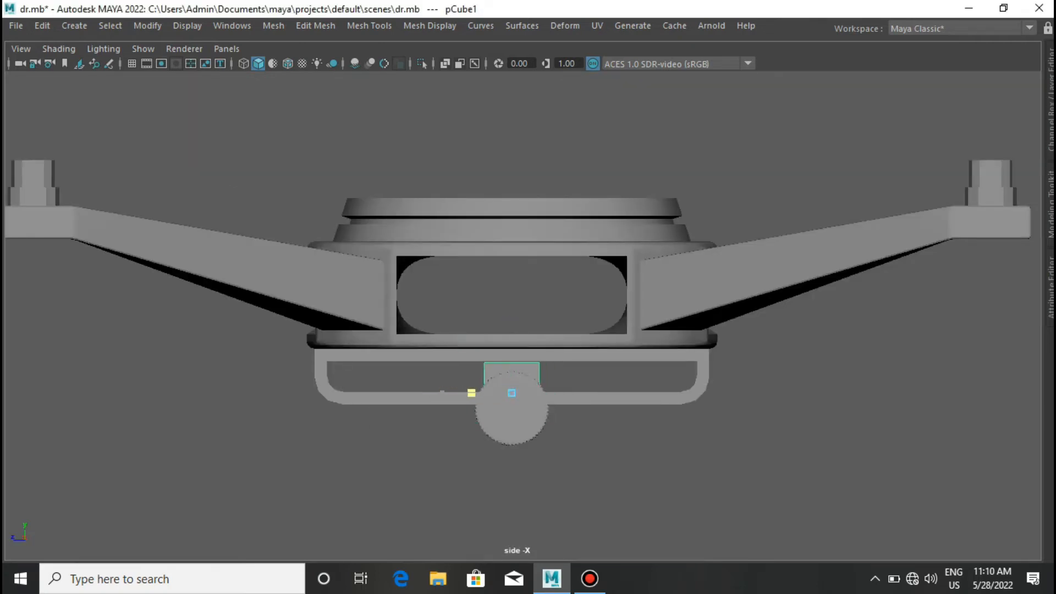
pyautogui.moveTo(498, 393); pyautogui.dragTo(494, 393)
# Select the bar's top vertices and adjust them to meet the hollow underside block.
pyautogui.scroll(2, 523, 316)
pyautogui.moveTo(589, 151); pyautogui.dragTo(523, 151, button='right')
pyautogui.moveTo(553, 357); pyautogui.dragTo(605, 387)
pyautogui.moveTo(580, 150); pyautogui.dragTo(618, 130, button='right')
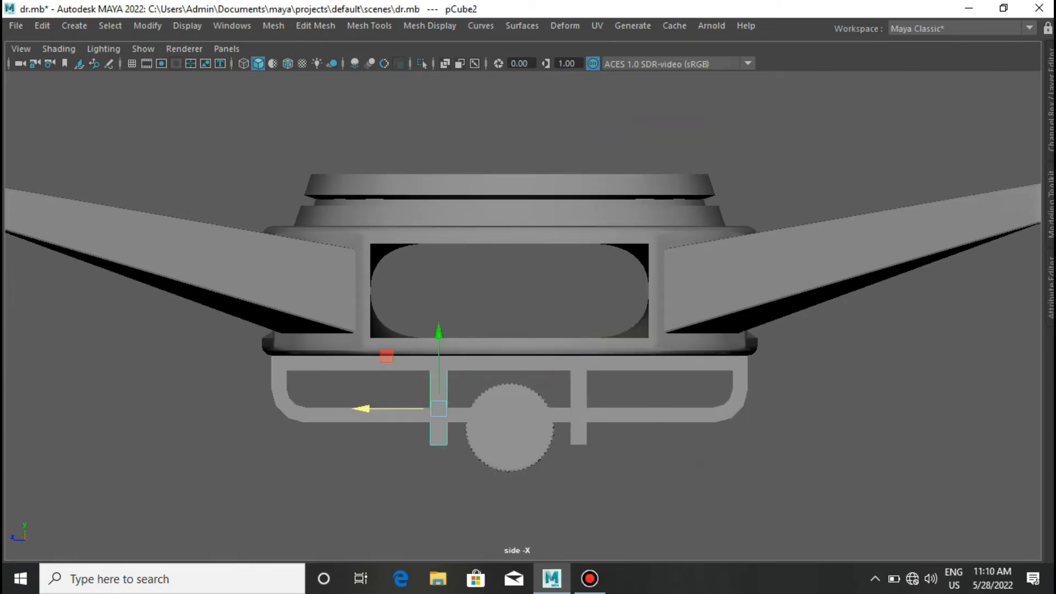
# Delete the duplicate bar on the other side of the ribbed cylinder.
pyautogui.scroll(-7, 523, 316)
pyautogui.scroll(10, 523, 315)
pyautogui.press('Delete')
# Insert an edge loop across the remaining bar near its lower end in the perspective view.
pyautogui.click(597, 424)
pyautogui.scroll(1, 523, 316)
pyautogui.press('space')
pyautogui.moveTo(604, 481); pyautogui.dragTo(604, 438)
pyautogui.keyDown('alt'); pyautogui.moveTo(495, 184); pyautogui.dragTo(705, 168); pyautogui.keyUp('alt')
pyautogui.keyDown('shift'); pyautogui.moveTo(705, 168); pyautogui.dragTo(619, 201, button='right'); pyautogui.keyUp('shift')
pyautogui.keyDown('alt'); pyautogui.moveTo(618, 200); pyautogui.dragTo(665, 187); pyautogui.keyUp('alt')
pyautogui.click(789, 307)
pyautogui.keyDown('alt'); pyautogui.moveTo(739, 308); pyautogui.dragTo(627, 209); pyautogui.keyUp('alt')
# Extrude the bar's lower inner face towards the ribbed cylinder to form an L-shaped bracket.
pyautogui.moveTo(712, 169); pyautogui.dragTo(712, 215, button='right')
pyautogui.click(757, 258)
pyautogui.keyDown('alt'); pyautogui.moveTo(757, 258); pyautogui.dragTo(825, 308); pyautogui.keyUp('alt')
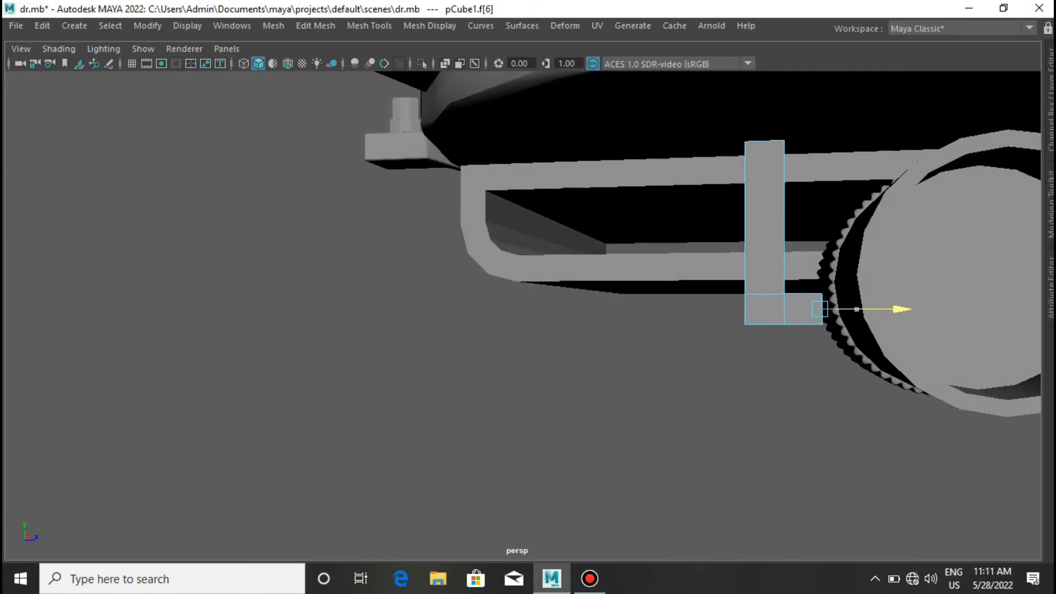
pyautogui.keyDown('shift'); pyautogui.moveTo(899, 309); pyautogui.dragTo(916, 309); pyautogui.keyUp('shift')
# Insert edge loops along the bracket's upright and foot, plus one down the middle of the upright.
pyautogui.scroll(-1, 915, 309)
pyautogui.keyDown('alt'); pyautogui.moveTo(698, 292); pyautogui.dragTo(722, 322); pyautogui.keyUp('alt')
pyautogui.keyDown('shift'); pyautogui.moveTo(741, 227); pyautogui.dragTo(654, 259, button='right'); pyautogui.keyUp('shift')
pyautogui.scroll(1, 712, 259)
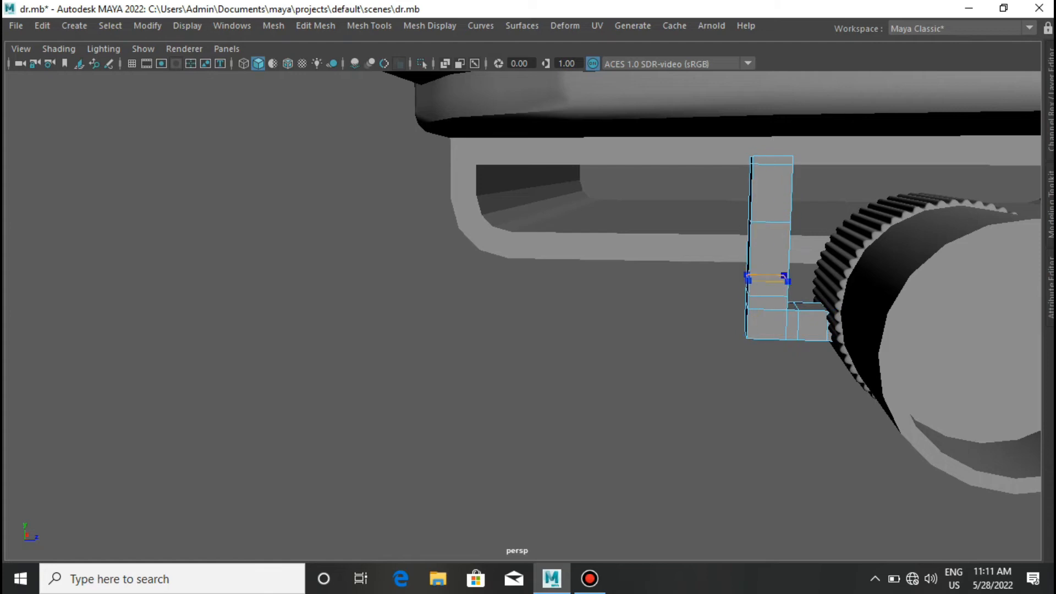
# Select the bracket's long outer corner edges in wireframe display, using the side and perspective views.
pyautogui.moveTo(750, 151); pyautogui.dragTo(751, 193, button='right')
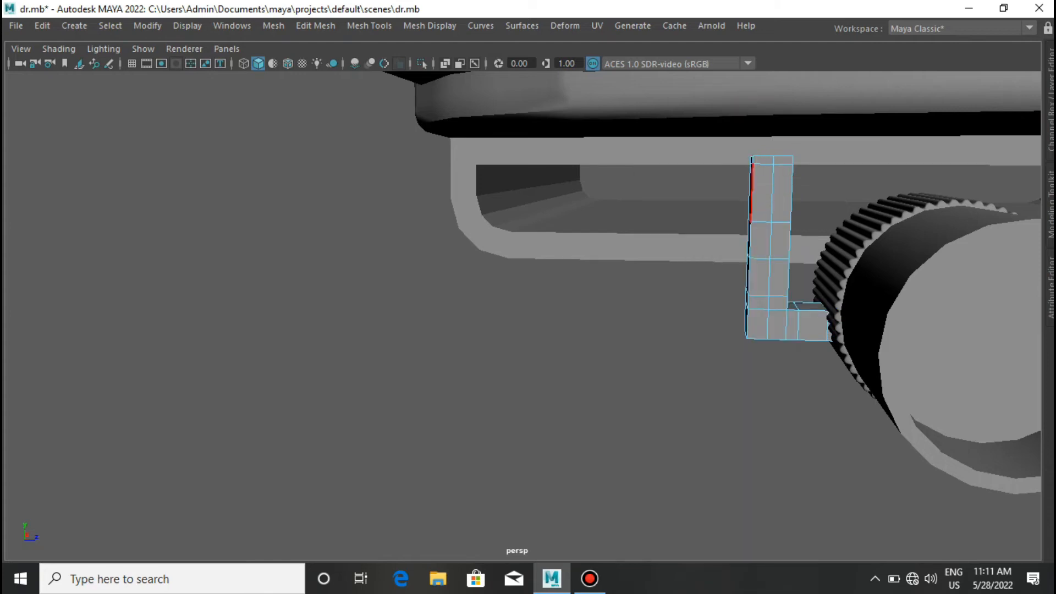
pyautogui.keyDown('alt'); pyautogui.moveTo(605, 308); pyautogui.dragTo(585, 332); pyautogui.keyUp('alt')
pyautogui.press('space')
pyautogui.press('4')
pyautogui.scroll(3, 550, 332)
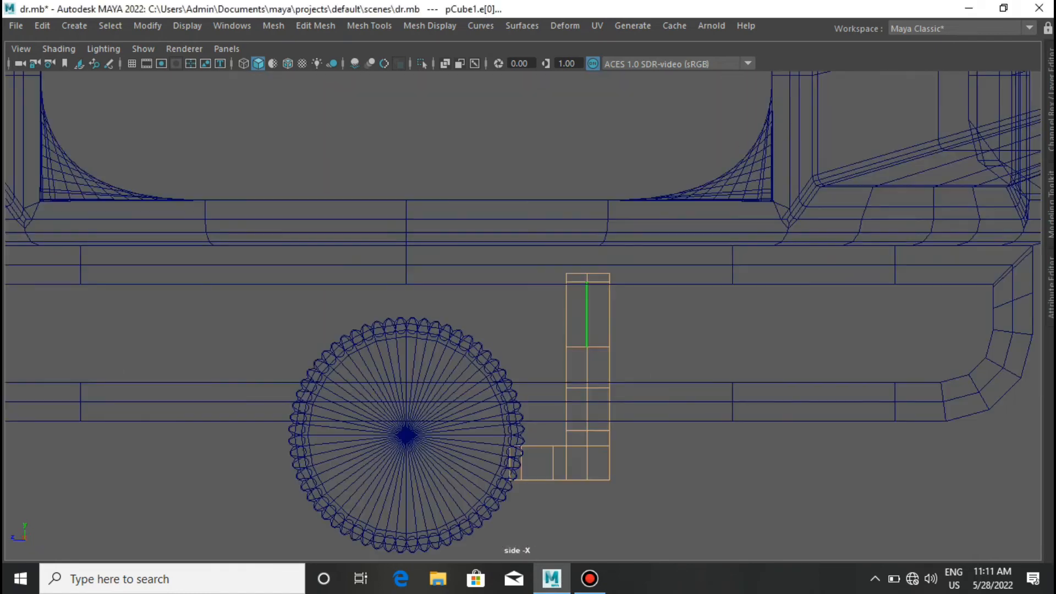
pyautogui.press('space')
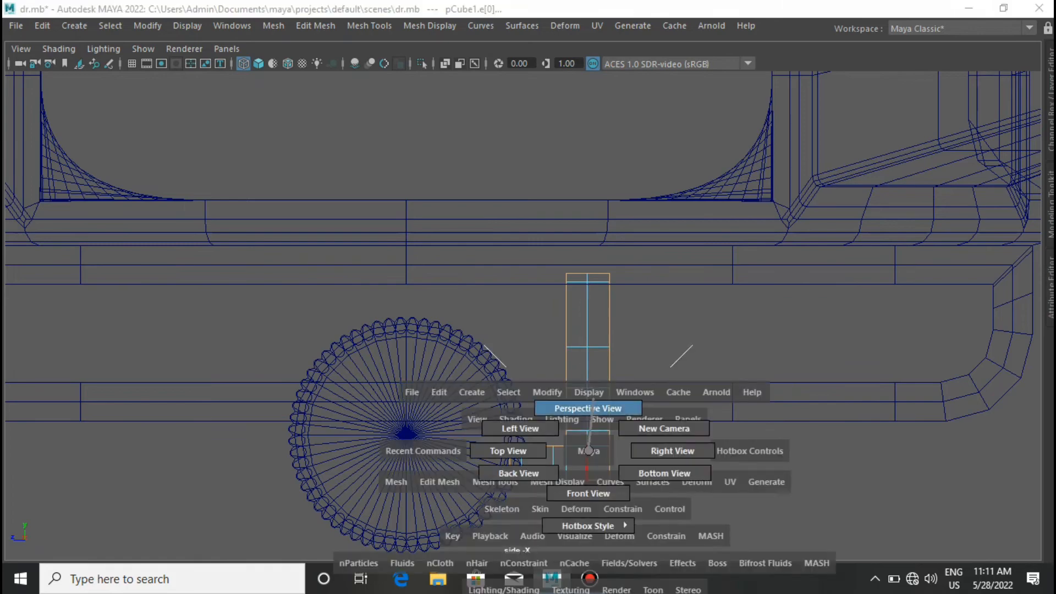
pyautogui.moveTo(587, 448); pyautogui.dragTo(542, 405)
# Try to bevel the bracket's selected edges.
pyautogui.hotkey('ctrl', 'b')
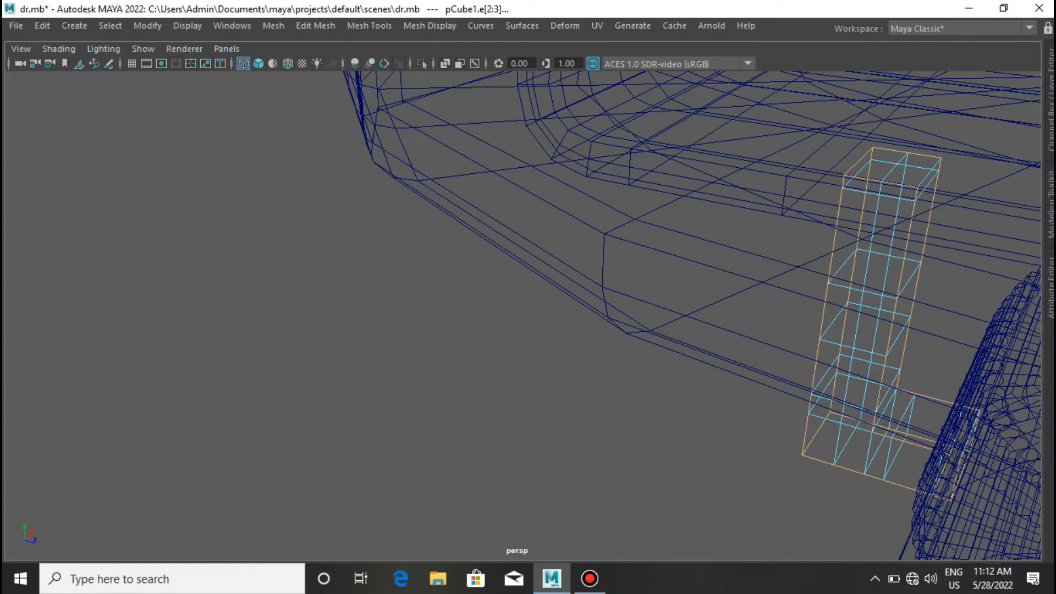
pyautogui.hotkey('ctrl', 'b')
pyautogui.hotkey('ctrl', 'z')
# Complete the edge selection around the bracket's foot and bevel the edges with a fraction of 0.5 and 1 segment.
pyautogui.scroll(-3, 523, 316)
pyautogui.keyDown('alt'); pyautogui.moveTo(523, 317); pyautogui.dragTo(556, 231); pyautogui.keyUp('alt')
pyautogui.scroll(4, 523, 316)
pyautogui.keyDown('alt'); pyautogui.moveTo(825, 264); pyautogui.dragTo(275, 363, button='middle'); pyautogui.keyUp('alt')
pyautogui.scroll(5, 523, 316)
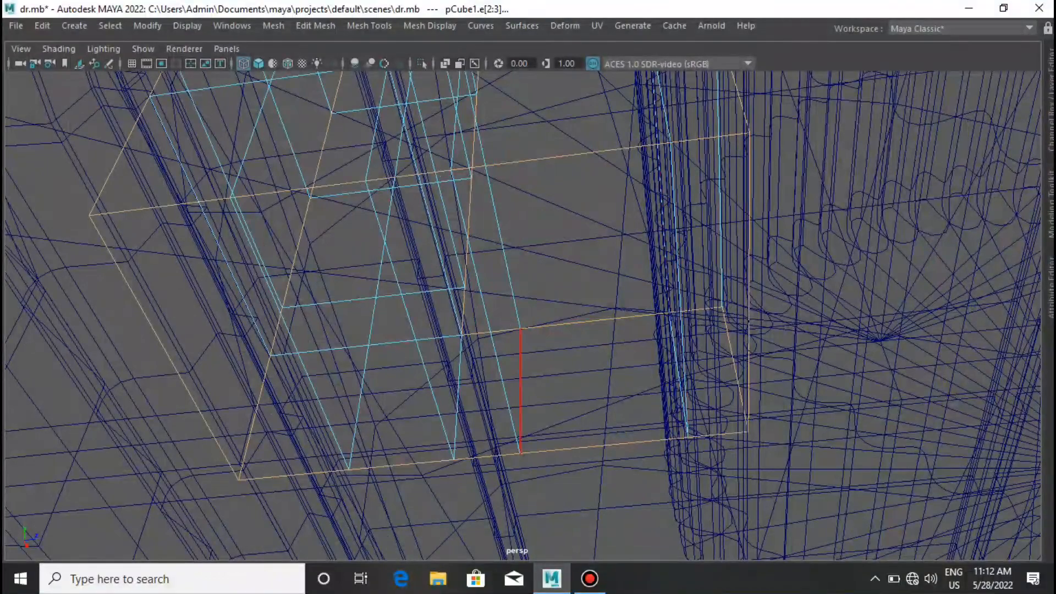
pyautogui.scroll(-5, 594, 322)
pyautogui.keyDown('alt'); pyautogui.moveTo(594, 322); pyautogui.dragTo(602, 242); pyautogui.keyUp('alt')
pyautogui.hotkey('ctrl', 'b')
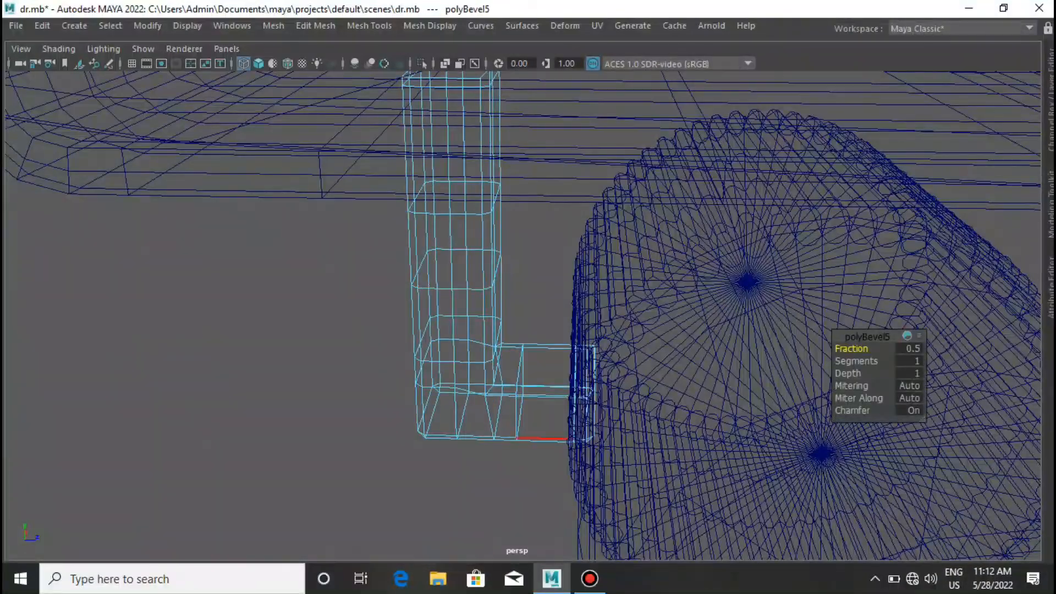
pyautogui.press('Return')
# Return the bracket to object mode in shaded display and turn on its smooth preview.
pyautogui.scroll(-3, 495, 389)
pyautogui.scroll(2, 495, 390)
pyautogui.moveTo(488, 174); pyautogui.dragTo(572, 130, button='right')
pyautogui.press('5')
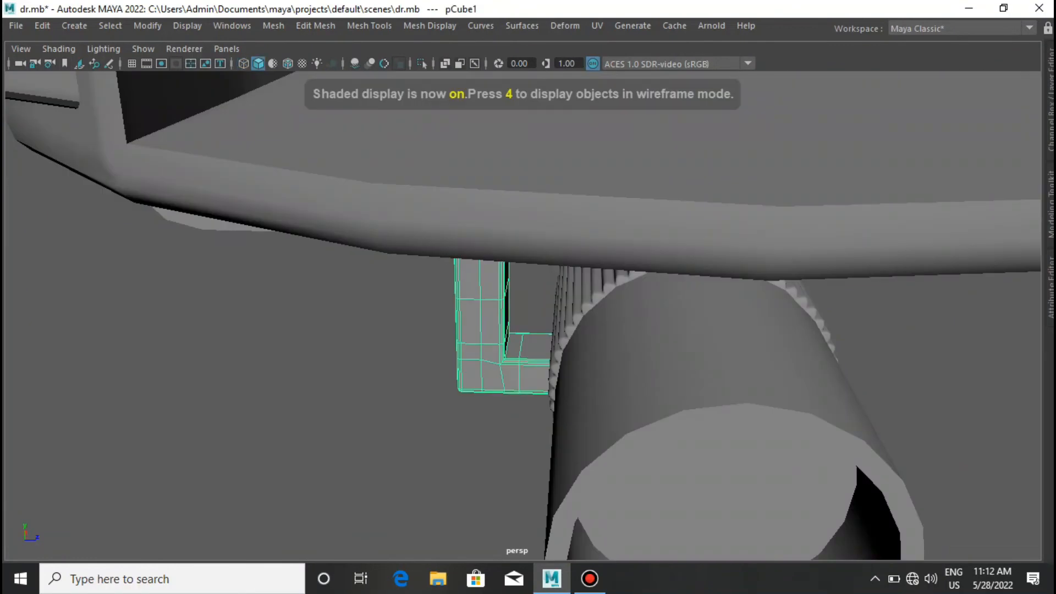
pyautogui.press('3')
pyautogui.scroll(-3, 514, 330)
pyautogui.keyDown('alt'); pyautogui.moveTo(515, 416); pyautogui.dragTo(528, 385); pyautogui.keyUp('alt')
pyautogui.moveTo(536, 190); pyautogui.dragTo(570, 130, button='right')
pyautogui.click(385, 413)
pyautogui.scroll(-3, 515, 330)
pyautogui.moveTo(440, 385)
pyautogui.keyDown('alt'); pyautogui.mouseDown()
pyautogui.moveTo(572, 379)
pyautogui.moveTo(445, 385)
pyautogui.mouseUp(); pyautogui.keyUp('alt')
# Mirror the bracket across the world Z axis to the other side of the ribbed cylinder.
pyautogui.click(508, 286)
pyautogui.moveTo(509, 151); pyautogui.dragTo(436, 154, button='right')
pyautogui.moveTo(507, 151)
pyautogui.mouseDown(button='right')
pyautogui.moveTo(577, 130)
pyautogui.moveTo(506, 168)
pyautogui.mouseUp(button='right')
pyautogui.scroll(-1, 578, 130)
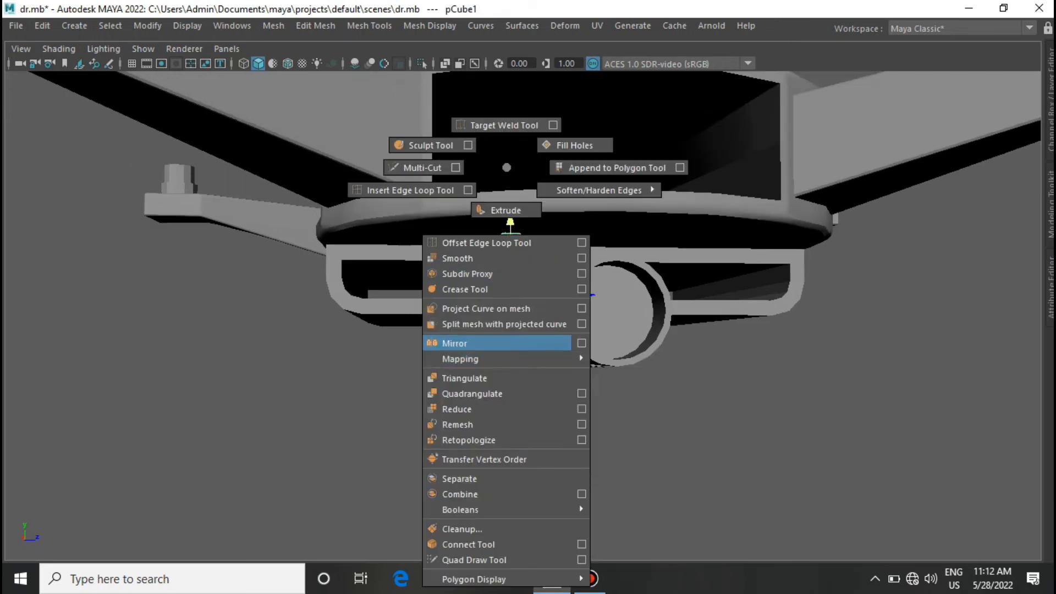
pyautogui.click(495, 343)
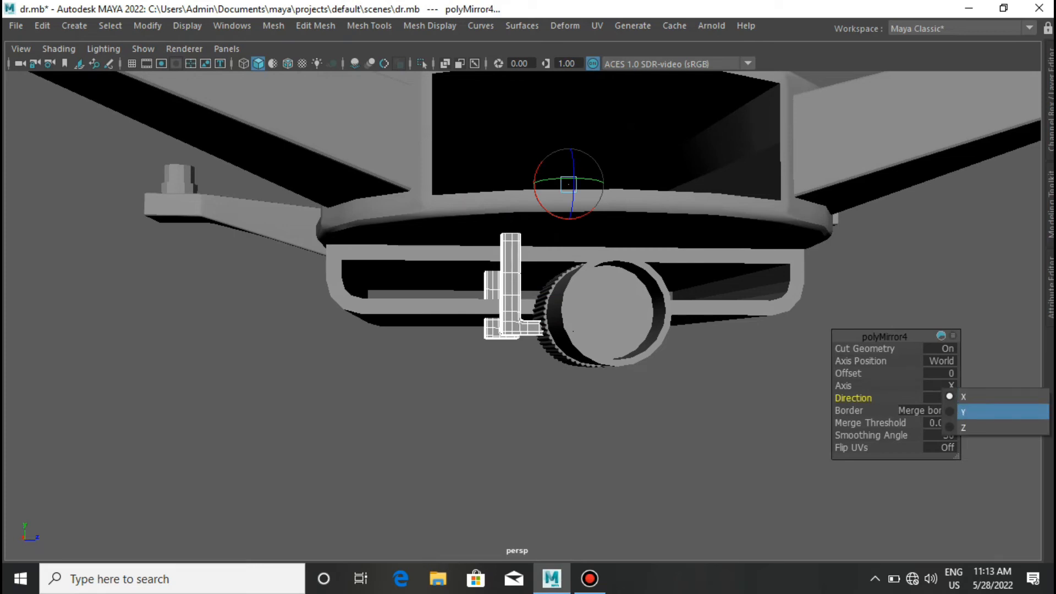
pyautogui.click(963, 412)
pyautogui.click(950, 385)
pyautogui.click(963, 427)
pyautogui.keyDown('alt'); pyautogui.moveTo(660, 357); pyautogui.dragTo(550, 352); pyautogui.keyUp('alt')
pyautogui.press('q')
# Try to mirror the selected cylinders and brackets along the body's length as separate objects.
pyautogui.click(440, 374)
pyautogui.keyDown('alt'); pyautogui.moveTo(440, 374); pyautogui.dragTo(324, 325); pyautogui.keyUp('alt')
pyautogui.moveTo(460, 271); pyautogui.dragTo(517, 322)
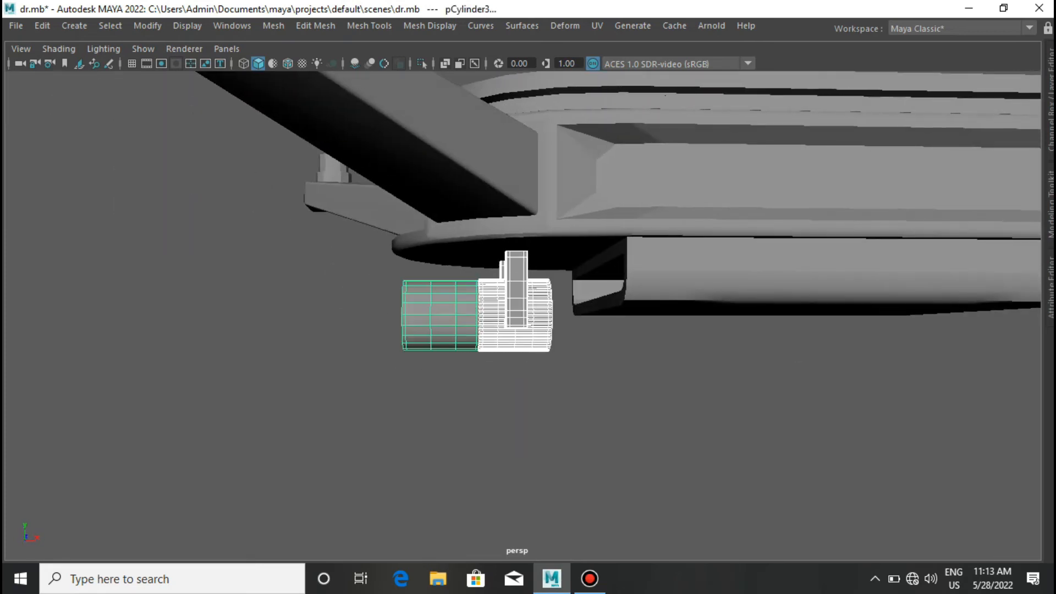
pyautogui.keyDown('shift'); pyautogui.rightClick(507, 167); pyautogui.keyUp('shift')
pyautogui.click(506, 344)
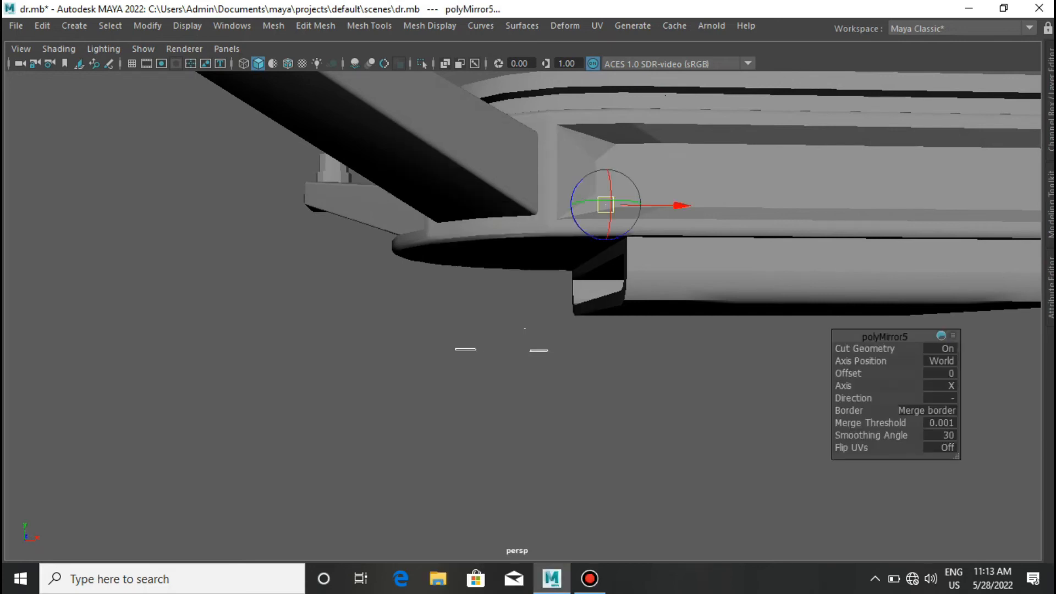
pyautogui.press('Escape')
pyautogui.hotkey('ctrl', 'z')
pyautogui.hotkey('ctrl', 'z')
pyautogui.hotkey('ctrl', 'z')
# Combine the cylinders and brackets into one mesh and mirror it along the body's length.
pyautogui.scroll(-3, 523, 316)
pyautogui.keyDown('alt'); pyautogui.moveTo(440, 330); pyautogui.dragTo(759, 325); pyautogui.keyUp('alt')
pyautogui.moveTo(497, 272); pyautogui.dragTo(501, 167)
pyautogui.moveTo(273, 26)
pyautogui.click(304, 79)
pyautogui.keyDown('shift'); pyautogui.moveTo(501, 168); pyautogui.dragTo(479, 181, button='right'); pyautogui.keyUp('shift')
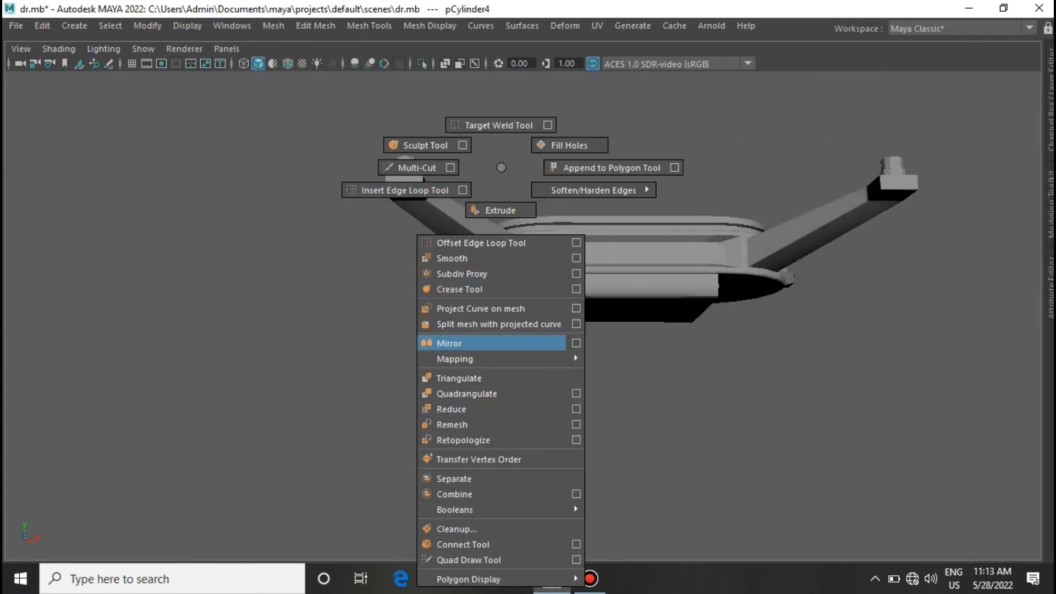
pyautogui.click(449, 342)
# Separate the mirrored mesh, group the copied camera parts and move them beneath the body's opposite end in the front view.
pyautogui.click(273, 26)
pyautogui.click(300, 96)
pyautogui.click(592, 319)
pyautogui.scroll(3, 591, 319)
pyautogui.moveTo(701, 355); pyautogui.dragTo(600, 300)
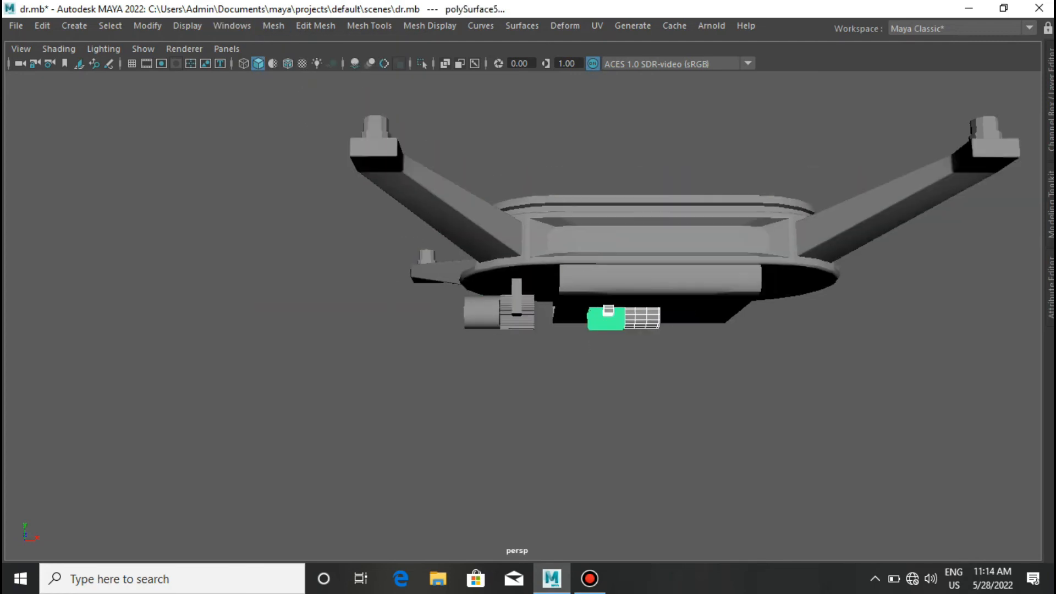
pyautogui.click(273, 26)
pyautogui.press('Escape')
pyautogui.press('space')
pyautogui.moveTo(601, 293); pyautogui.dragTo(601, 335)
pyautogui.scroll(-3, 601, 335)
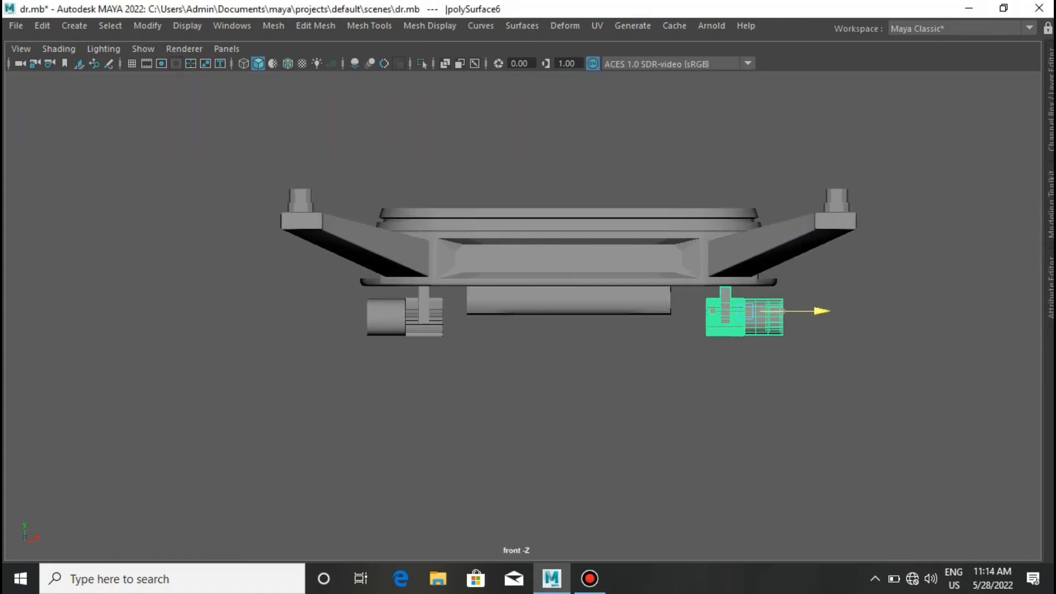
pyautogui.scroll(3, 568, 262)
pyautogui.click(651, 407)
# Duplicate the smooth camera cylinder, centre its pivot and raise the copy into the recess above the camera.
pyautogui.press('space')
pyautogui.moveTo(652, 408); pyautogui.dragTo(413, 374)
pyautogui.click(508, 322)
pyautogui.keyDown('alt'); pyautogui.moveTo(478, 322); pyautogui.dragTo(539, 374); pyautogui.keyUp('alt')
pyautogui.scroll(3, 509, 321)
pyautogui.click(74, 25)
pyautogui.moveTo(147, 25)
pyautogui.click(182, 137)
pyautogui.scroll(5, 595, 253)
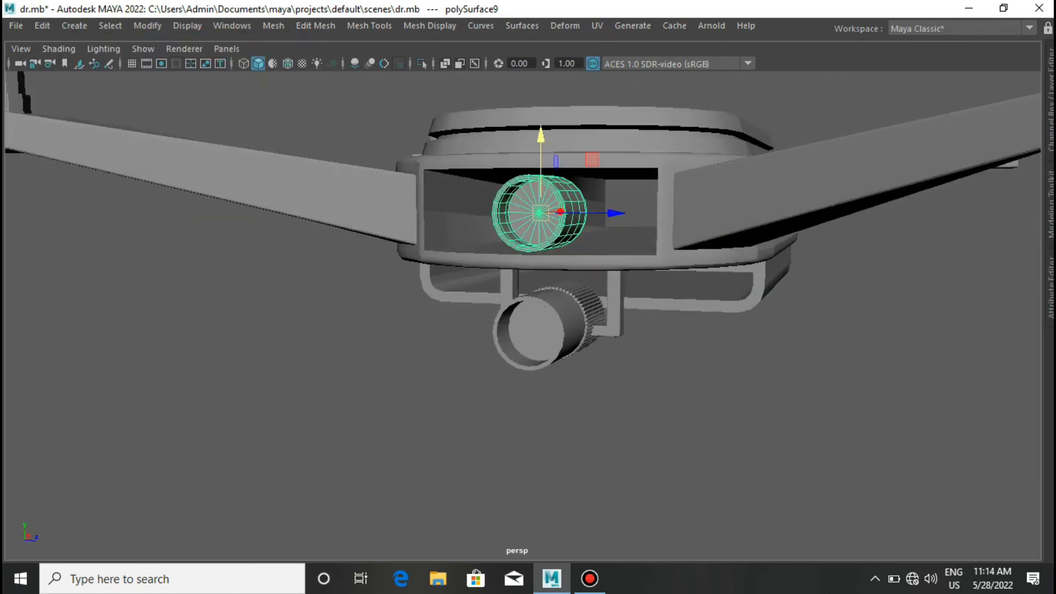
# Align the raised cylinder within the end recess using the left and perspective views.
pyautogui.press('space')
pyautogui.moveTo(545, 251); pyautogui.dragTo(528, 246)
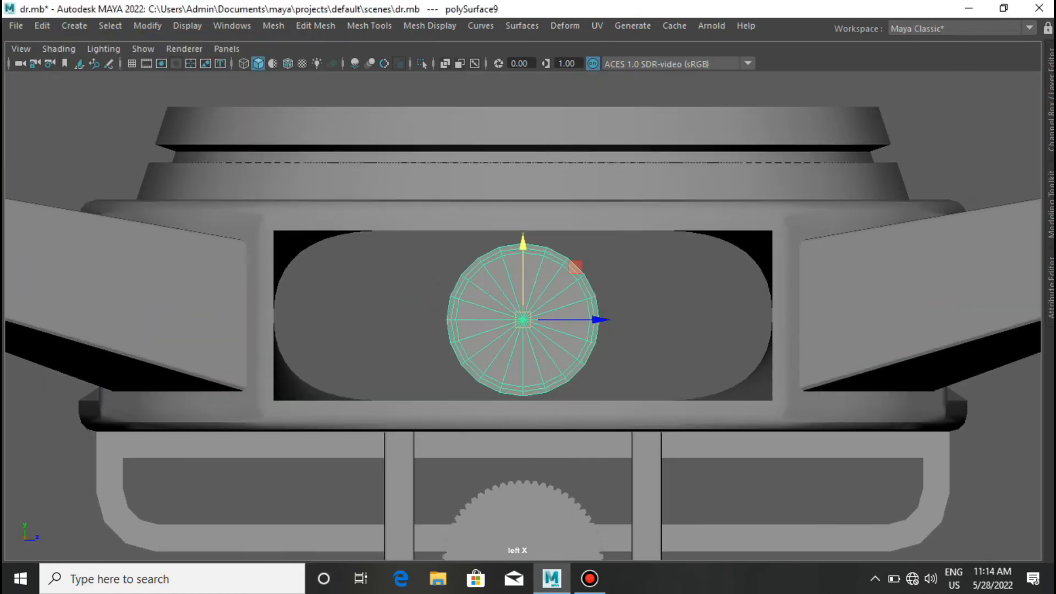
pyautogui.press('space')
pyautogui.moveTo(519, 330); pyautogui.dragTo(633, 264)
pyautogui.scroll(-5, 523, 308)
pyautogui.scroll(5, 523, 308)
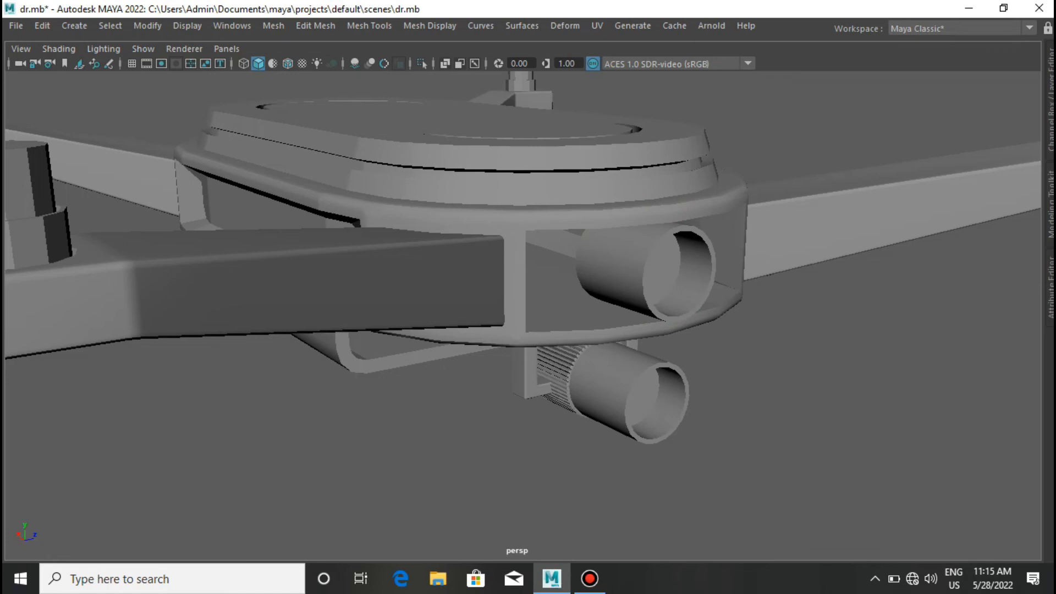
# Reselect the recess cylinder, mirror it along the body's length and separate the mirrored copy.
pyautogui.hotkey('ctrl', 'z')
pyautogui.scroll(-3, 522, 316)
pyautogui.keyDown('alt'); pyautogui.moveTo(605, 286); pyautogui.dragTo(830, 290); pyautogui.keyUp('alt')
pyautogui.scroll(-5, 522, 316)
pyautogui.hotkey('ctrl', 'z')
pyautogui.hotkey('ctrl', 'z')
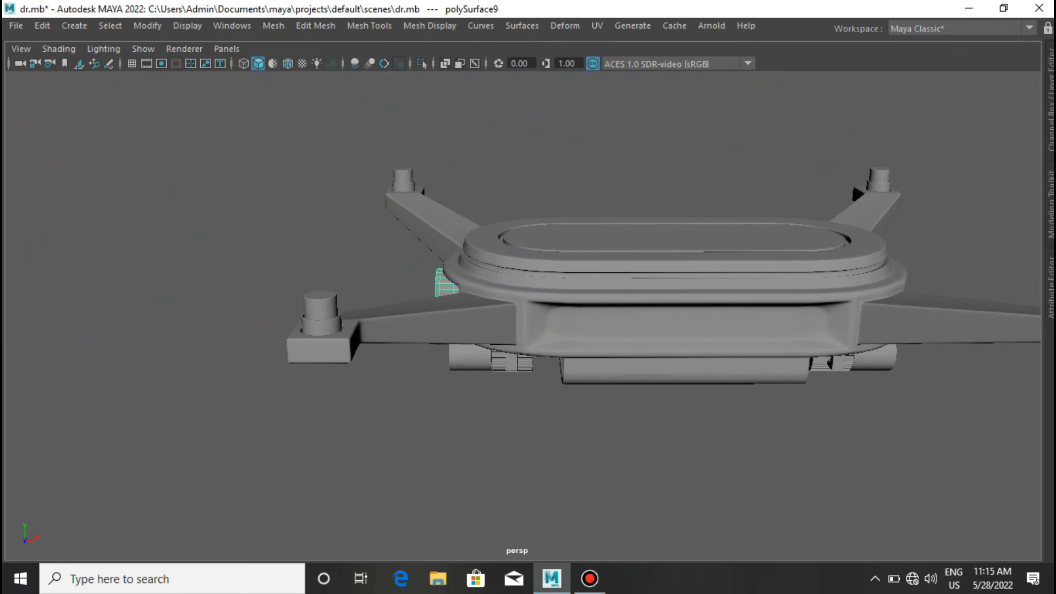
pyautogui.rightClick(444, 152)
pyautogui.keyDown('shift'); pyautogui.moveTo(445, 280); pyautogui.dragTo(418, 308, button='right'); pyautogui.keyUp('shift')
pyautogui.keyDown('alt'); pyautogui.moveTo(374, 324); pyautogui.dragTo(594, 308); pyautogui.keyUp('alt')
pyautogui.click(273, 26)
pyautogui.click(297, 77)
# Select the mirrored cylinder inside the body in wireframe display and centre its pivot.
pyautogui.press('4')
pyautogui.click(662, 418)
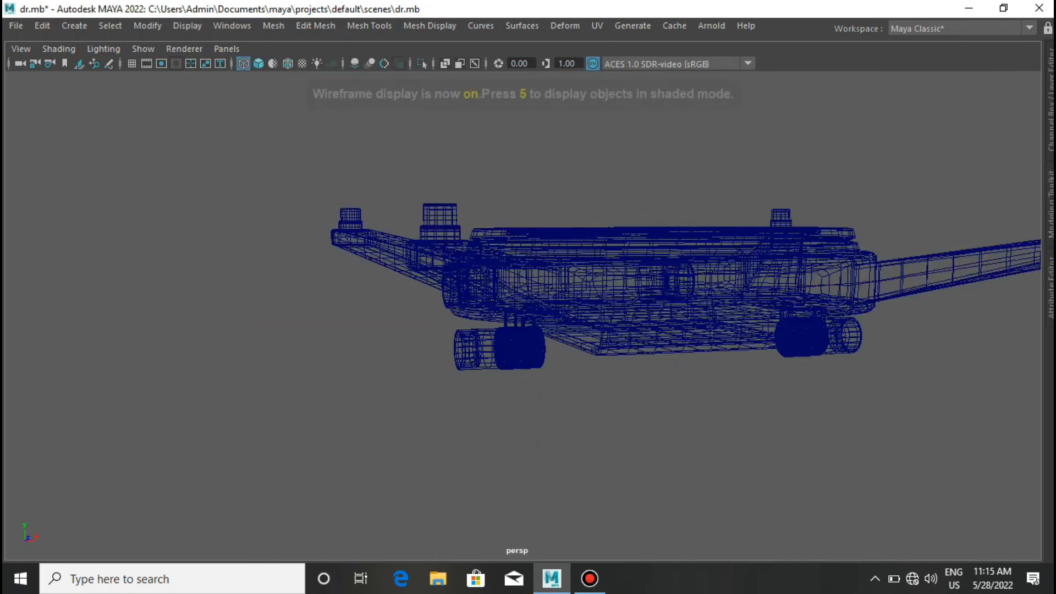
pyautogui.click(662, 281)
pyautogui.scroll(3, 662, 281)
pyautogui.click(715, 418)
pyautogui.moveTo(704, 256); pyautogui.dragTo(737, 278)
pyautogui.click(726, 266)
pyautogui.press('w')
pyautogui.keyDown('alt'); pyautogui.moveTo(605, 297); pyautogui.dragTo(583, 308); pyautogui.keyUp('alt')
pyautogui.click(147, 26)
pyautogui.click(165, 130)
# Move the mirrored cylinder into the recess at the body's opposite end and restore shaded display.
pyautogui.scroll(-2, 605, 308)
pyautogui.scroll(-2, 714, 302)
pyautogui.moveTo(714, 301); pyautogui.dragTo(891, 308)
pyautogui.press('5')
pyautogui.scroll(2, 735, 296)
pyautogui.press('space')
pyautogui.moveTo(736, 296); pyautogui.dragTo(736, 352)
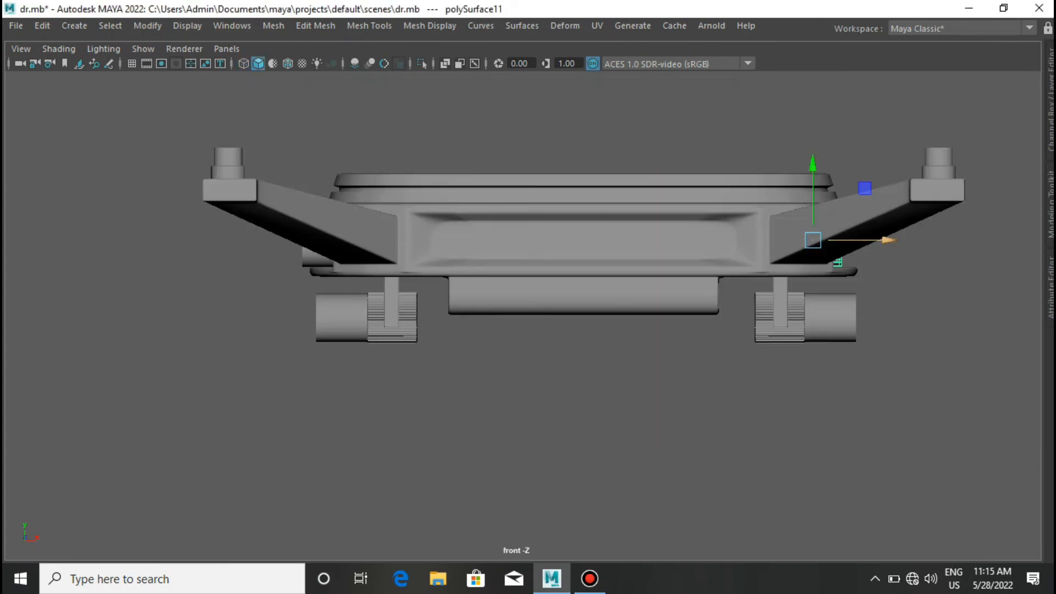
pyautogui.click(907, 286)
pyautogui.press('space')
pyautogui.moveTo(908, 286); pyautogui.dragTo(905, 241)
pyautogui.keyDown('alt'); pyautogui.moveTo(715, 297); pyautogui.dragTo(556, 262); pyautogui.keyUp('alt')
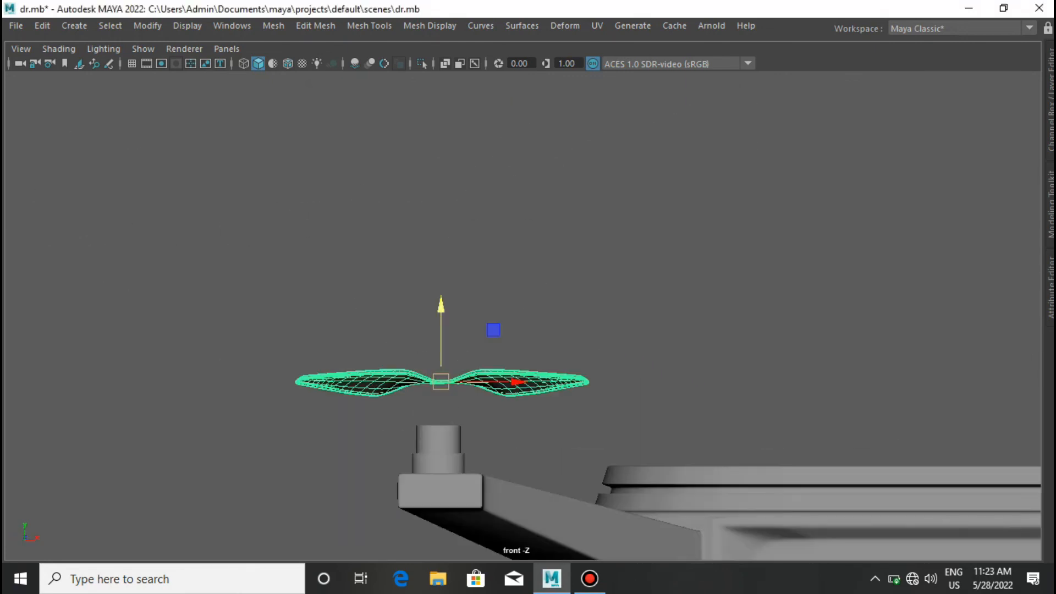
# Select the top vertices of the leg-tip shafts and raise them to meet the propeller.
pyautogui.moveTo(446, 152); pyautogui.dragTo(374, 174, button='right')
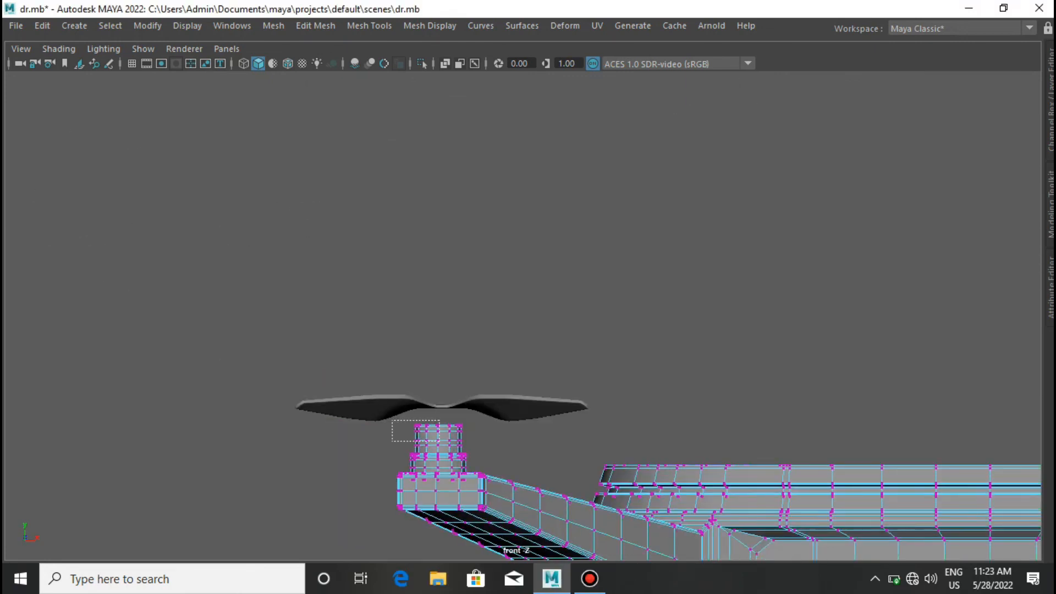
pyautogui.keyDown('alt'); pyautogui.moveTo(770, 385); pyautogui.dragTo(303, 329, button='middle'); pyautogui.keyUp('alt')
pyautogui.scroll(-5, 523, 316)
pyautogui.scroll(2, 522, 315)
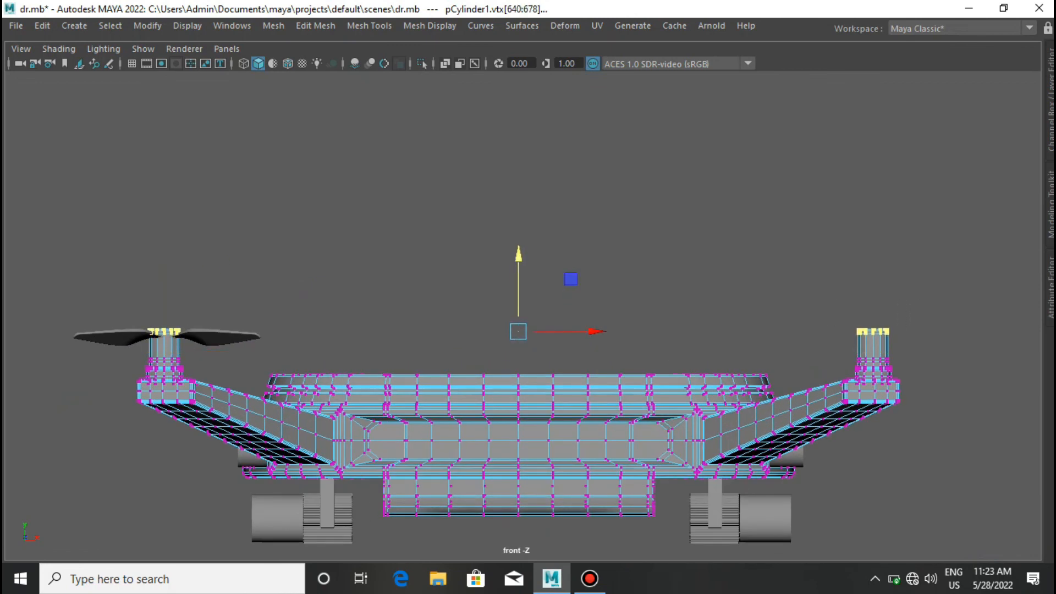
pyautogui.press('space')
pyautogui.moveTo(493, 310); pyautogui.dragTo(493, 269)
pyautogui.click(518, 335)
# Duplicate the propeller onto the other leg tip at the same end, then duplicate both onto the opposite leg tips in the top view.
pyautogui.press('space')
pyautogui.moveTo(519, 335); pyautogui.dragTo(436, 335)
pyautogui.click(590, 489)
pyautogui.keyDown('shift'); pyautogui.moveTo(559, 535); pyautogui.dragTo(559, 240); pyautogui.keyUp('shift')
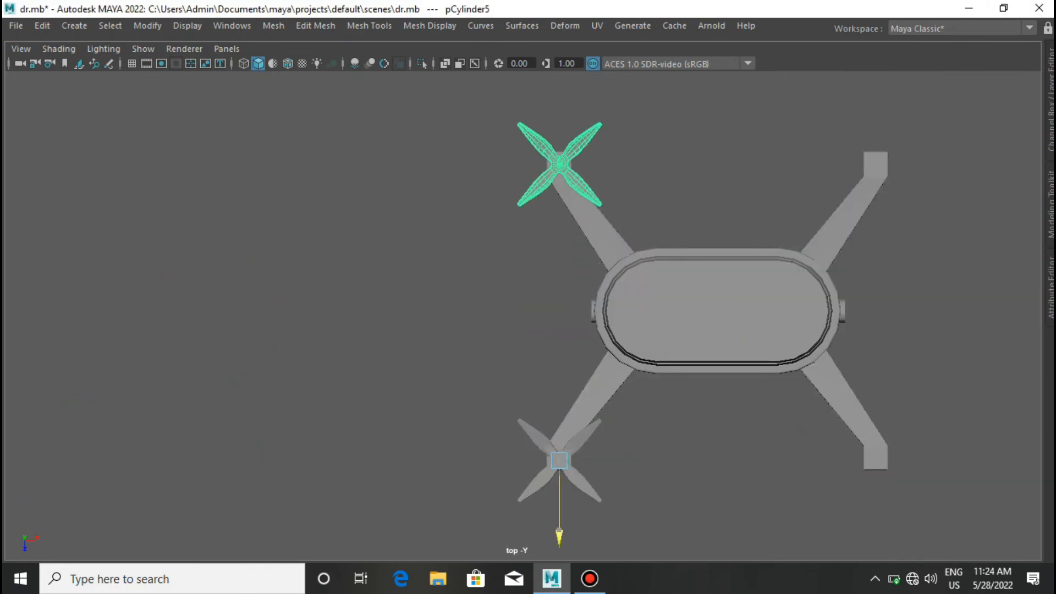
pyautogui.keyDown('shift'); pyautogui.click(583, 484); pyautogui.keyUp('shift')
pyautogui.keyDown('shift'); pyautogui.moveTo(633, 460); pyautogui.dragTo(950, 461); pyautogui.keyUp('shift')
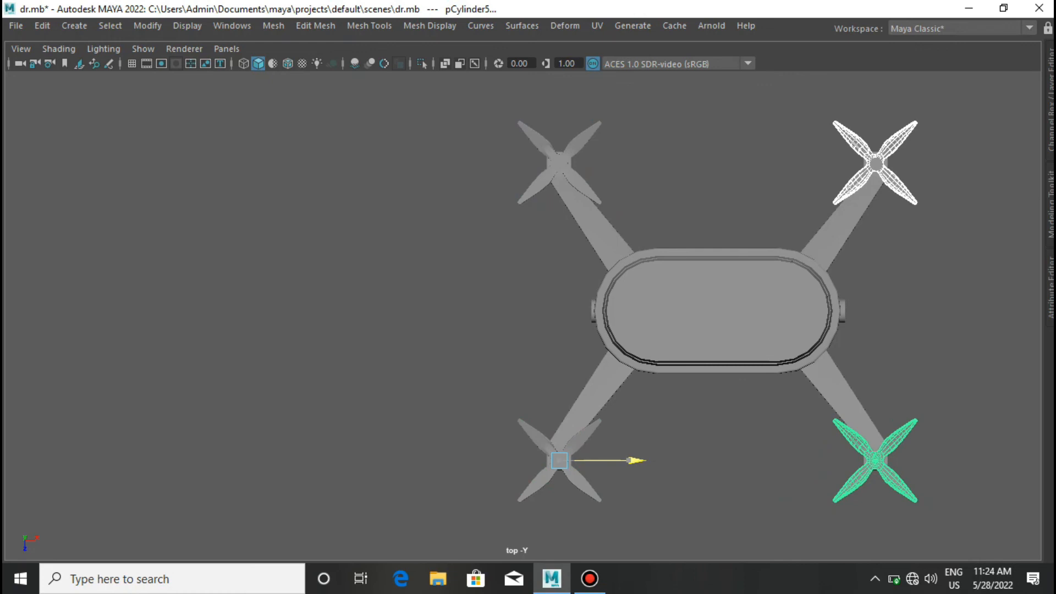
# Return to the perspective view and examine how the four propellers sit on the leg tips, from the side and from above.
pyautogui.press('space')
pyautogui.moveTo(750, 356); pyautogui.dragTo(750, 315)
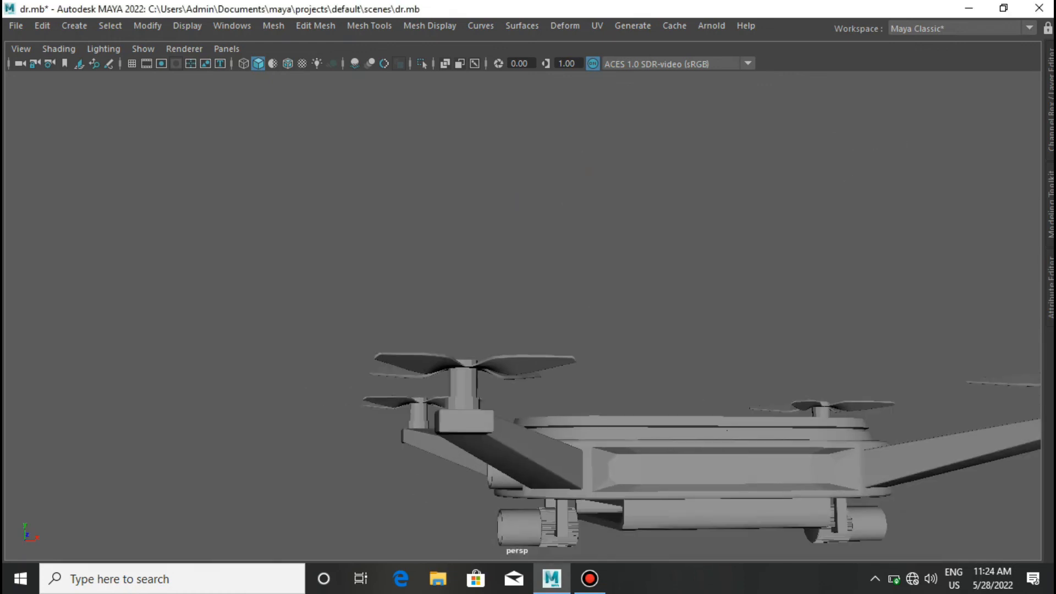
pyautogui.click(392, 402)
pyautogui.click(517, 456)
pyautogui.scroll(-1, 523, 316)
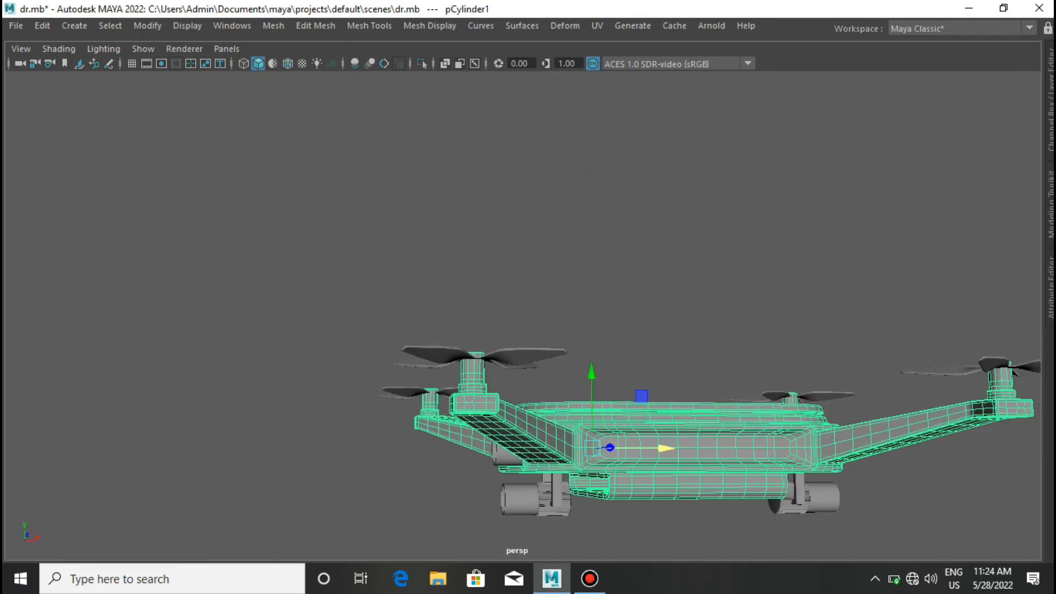
pyautogui.moveTo(547, 152); pyautogui.dragTo(603, 119, button='right')
pyautogui.click(603, 118)
pyautogui.scroll(-3, 603, 119)
pyautogui.keyDown('alt'); pyautogui.moveTo(603, 119); pyautogui.dragTo(655, 198); pyautogui.keyUp('alt')
pyautogui.scroll(4, 522, 316)
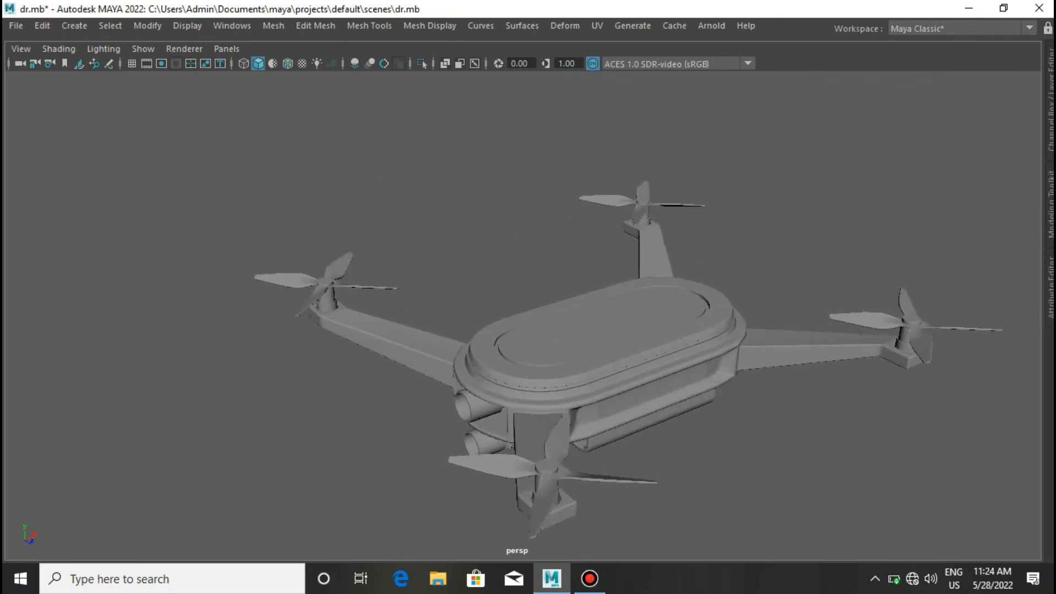